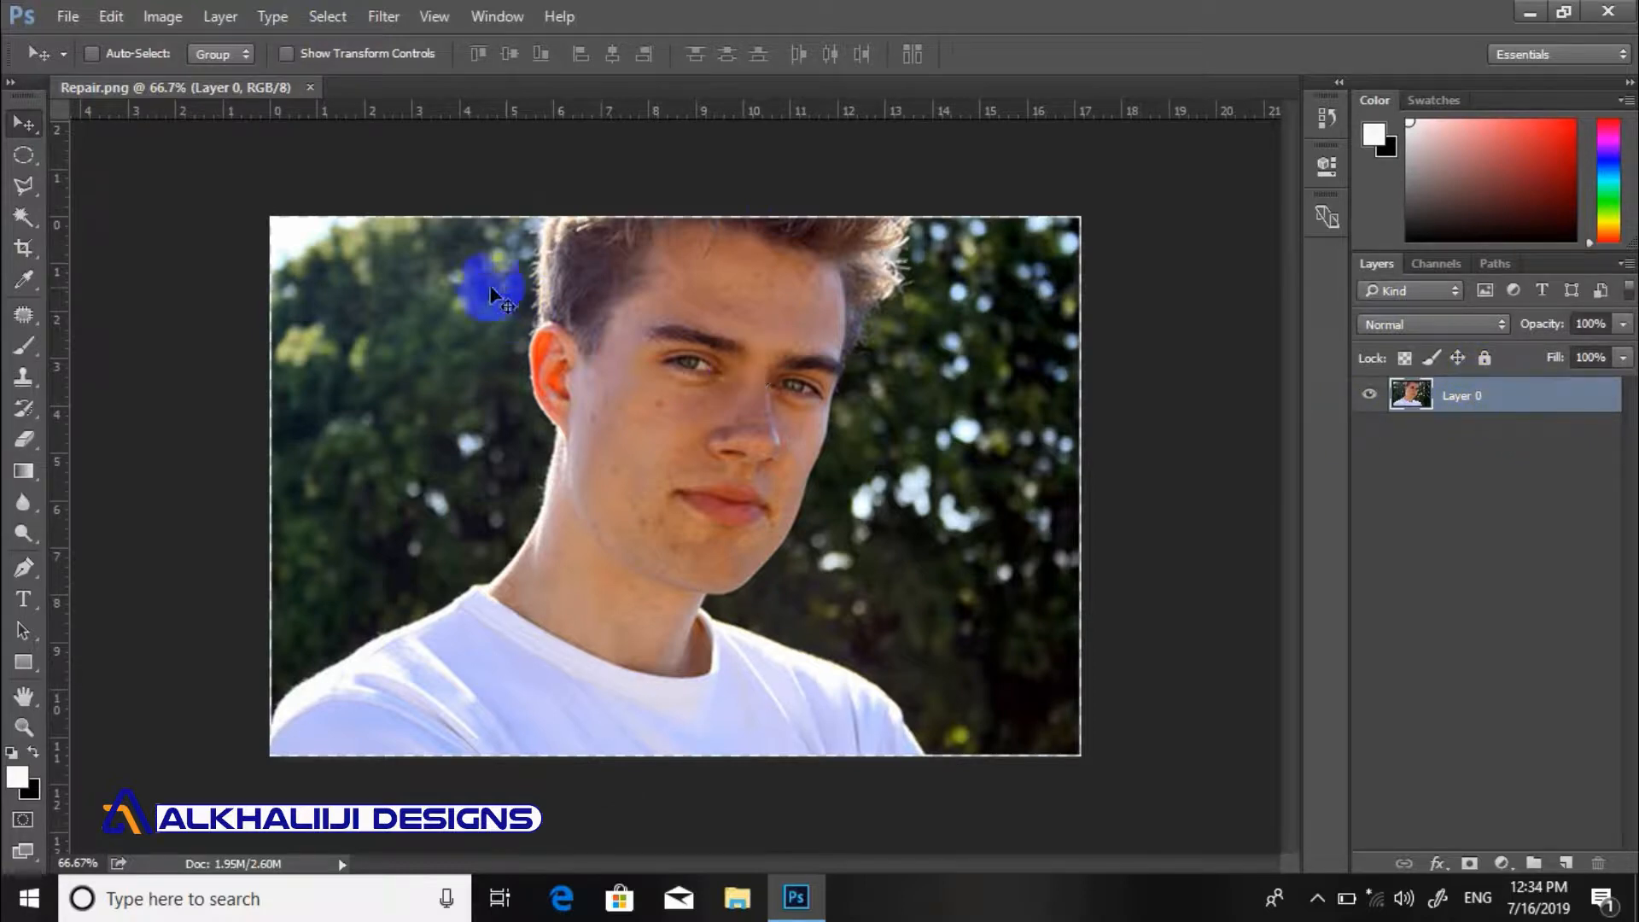
# Activate the Polygonal Lasso tool with 0 px feather for outlining the man in the photo
pyautogui.click(23, 185)
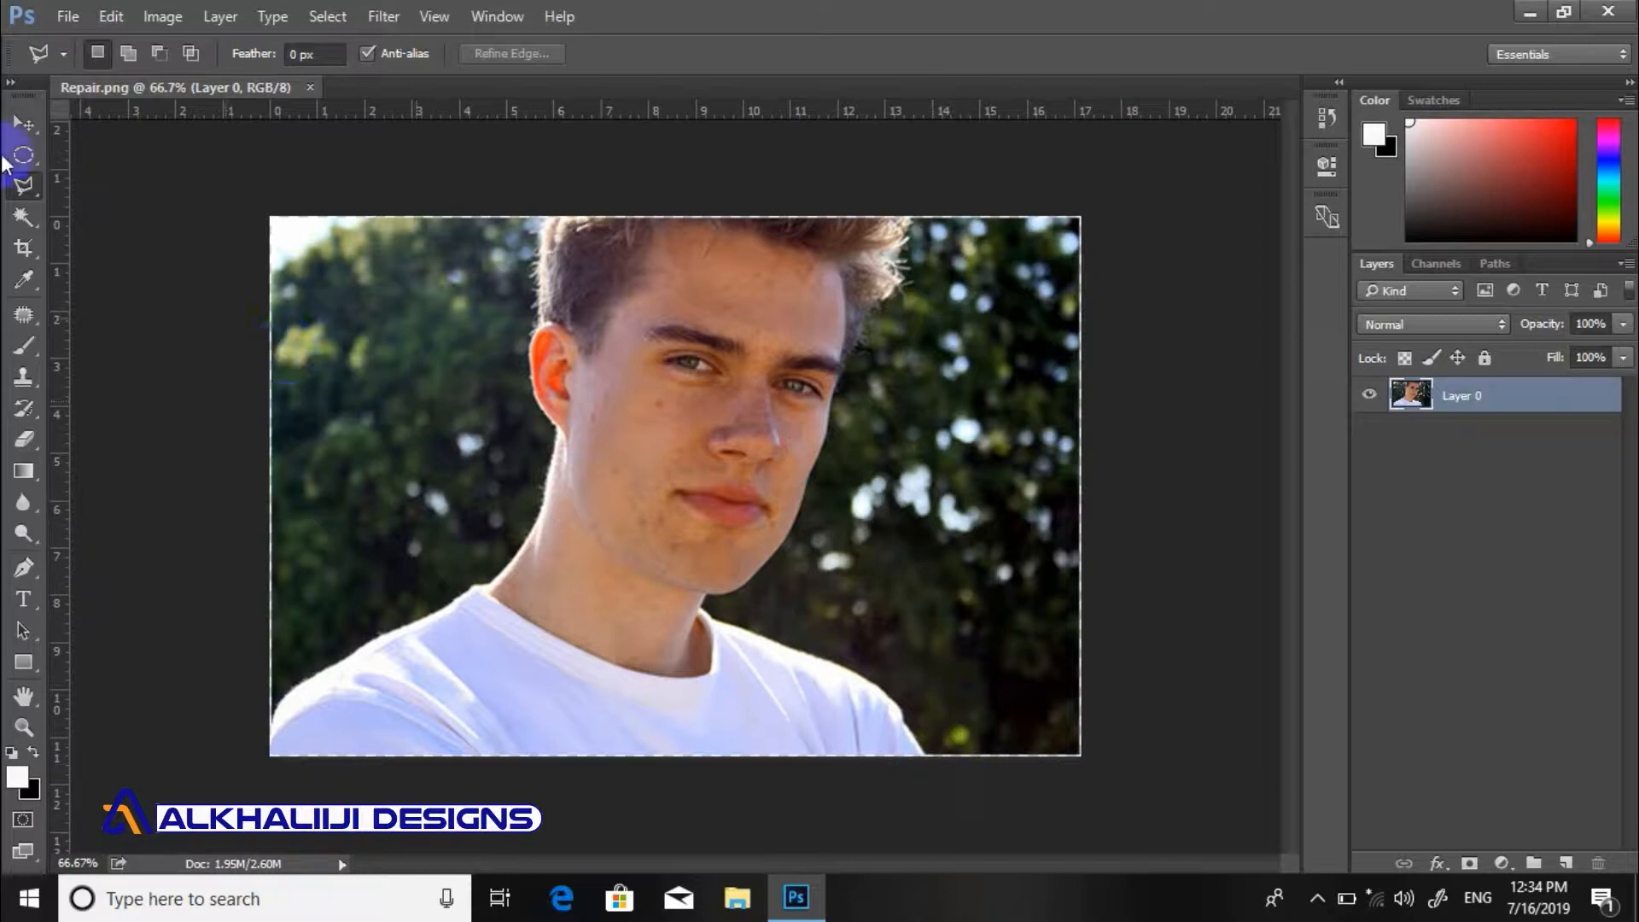
pyautogui.rightClick(23, 195)
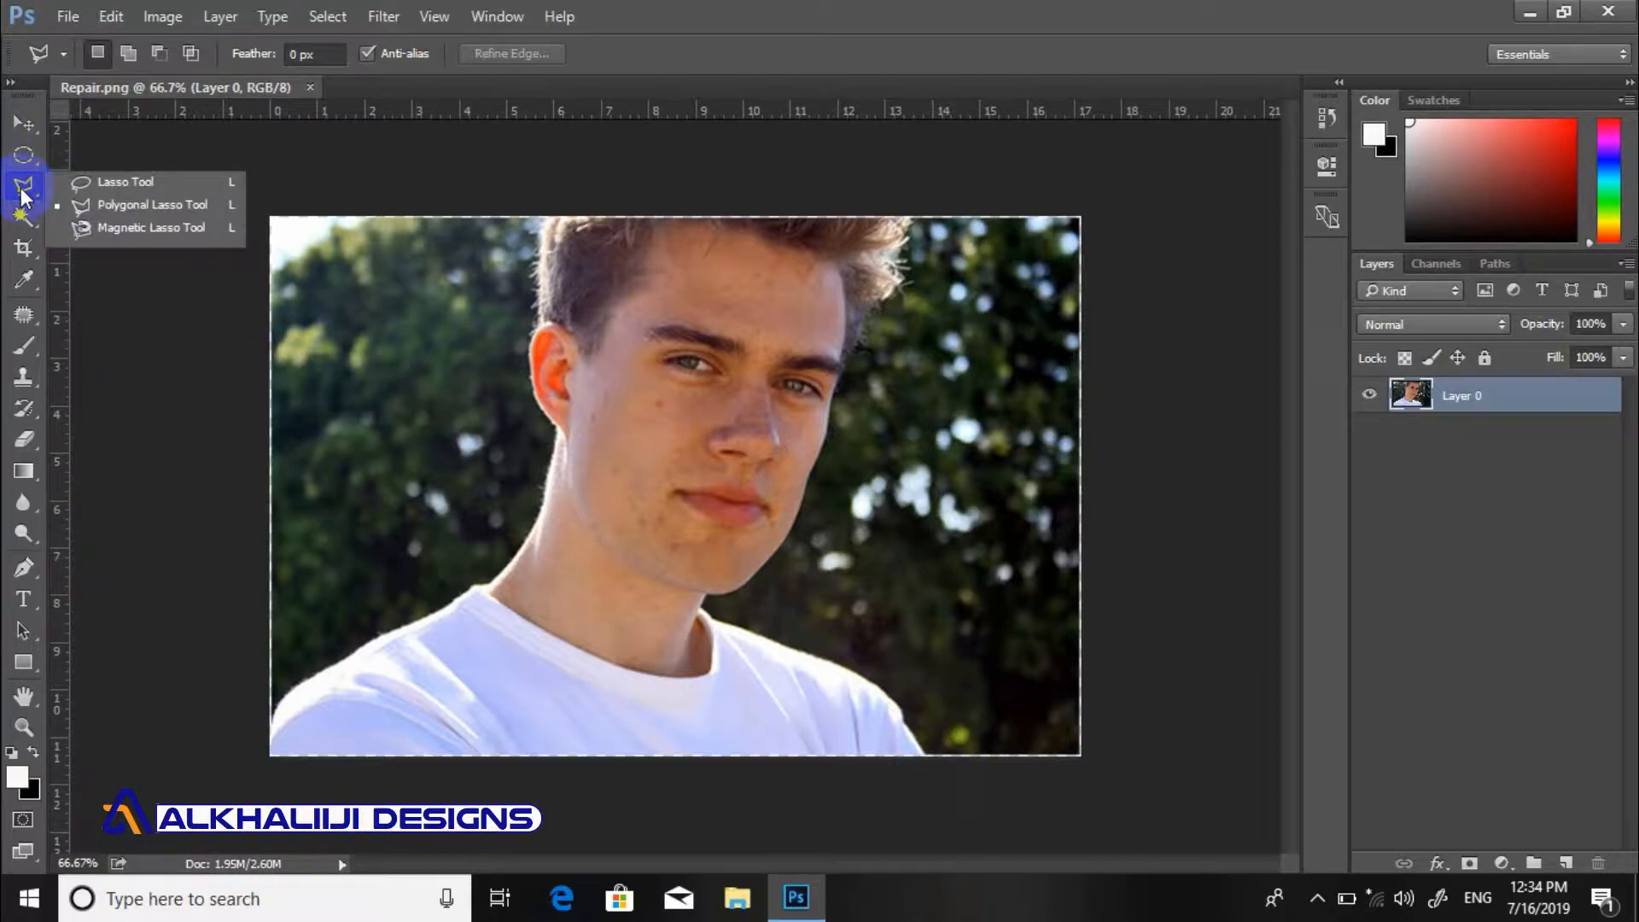
pyautogui.click(104, 209)
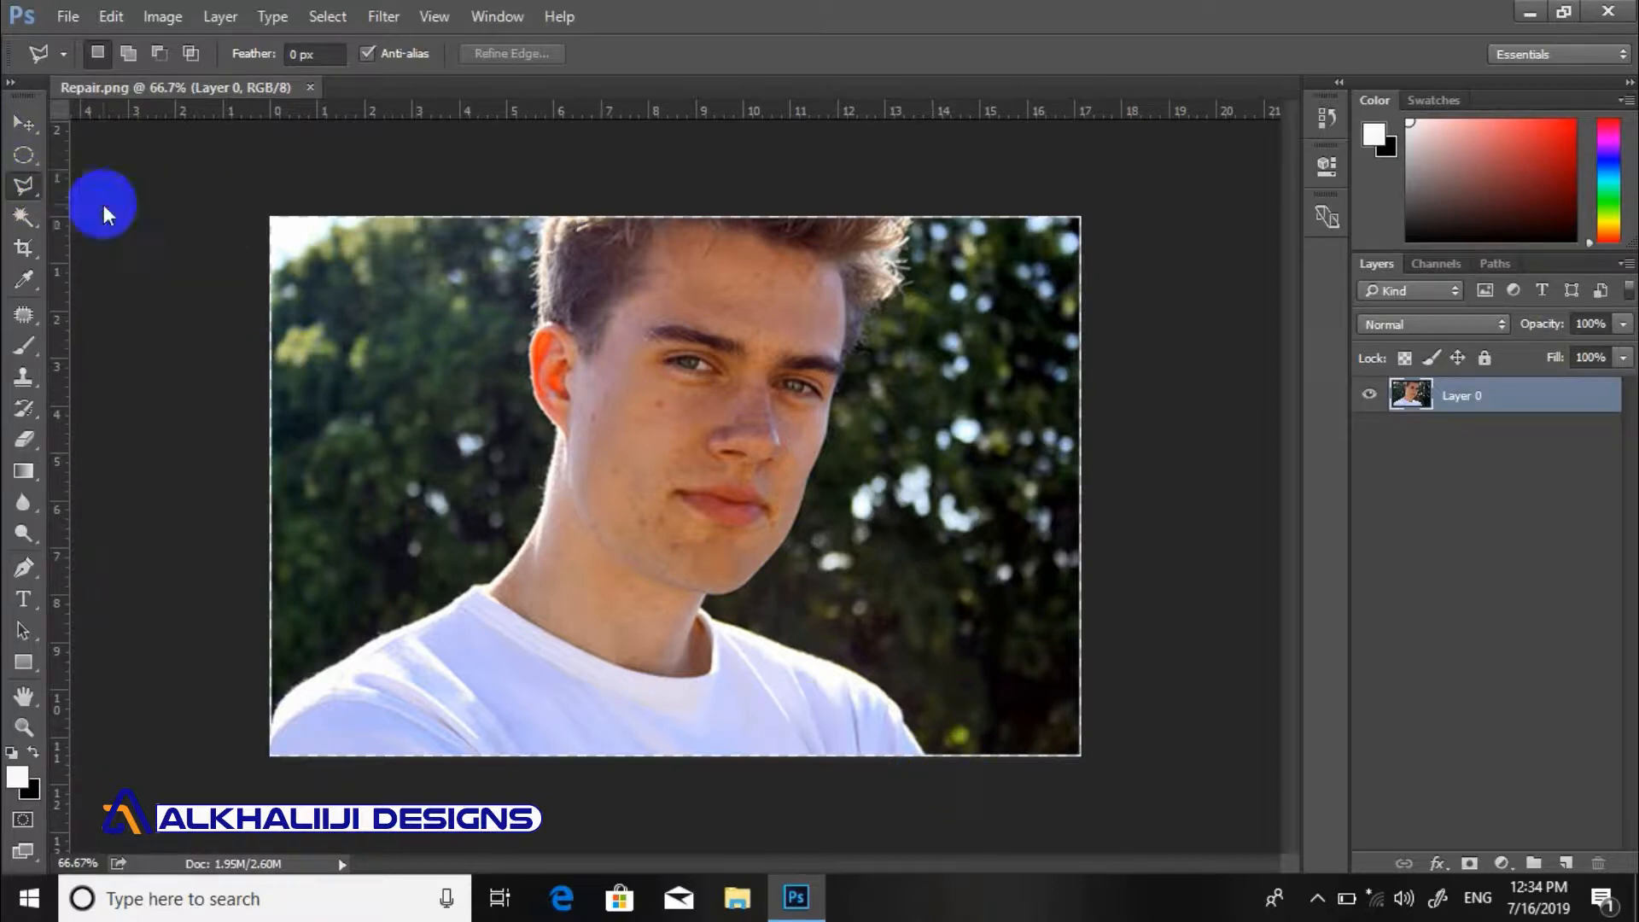
pyautogui.click(926, 764)
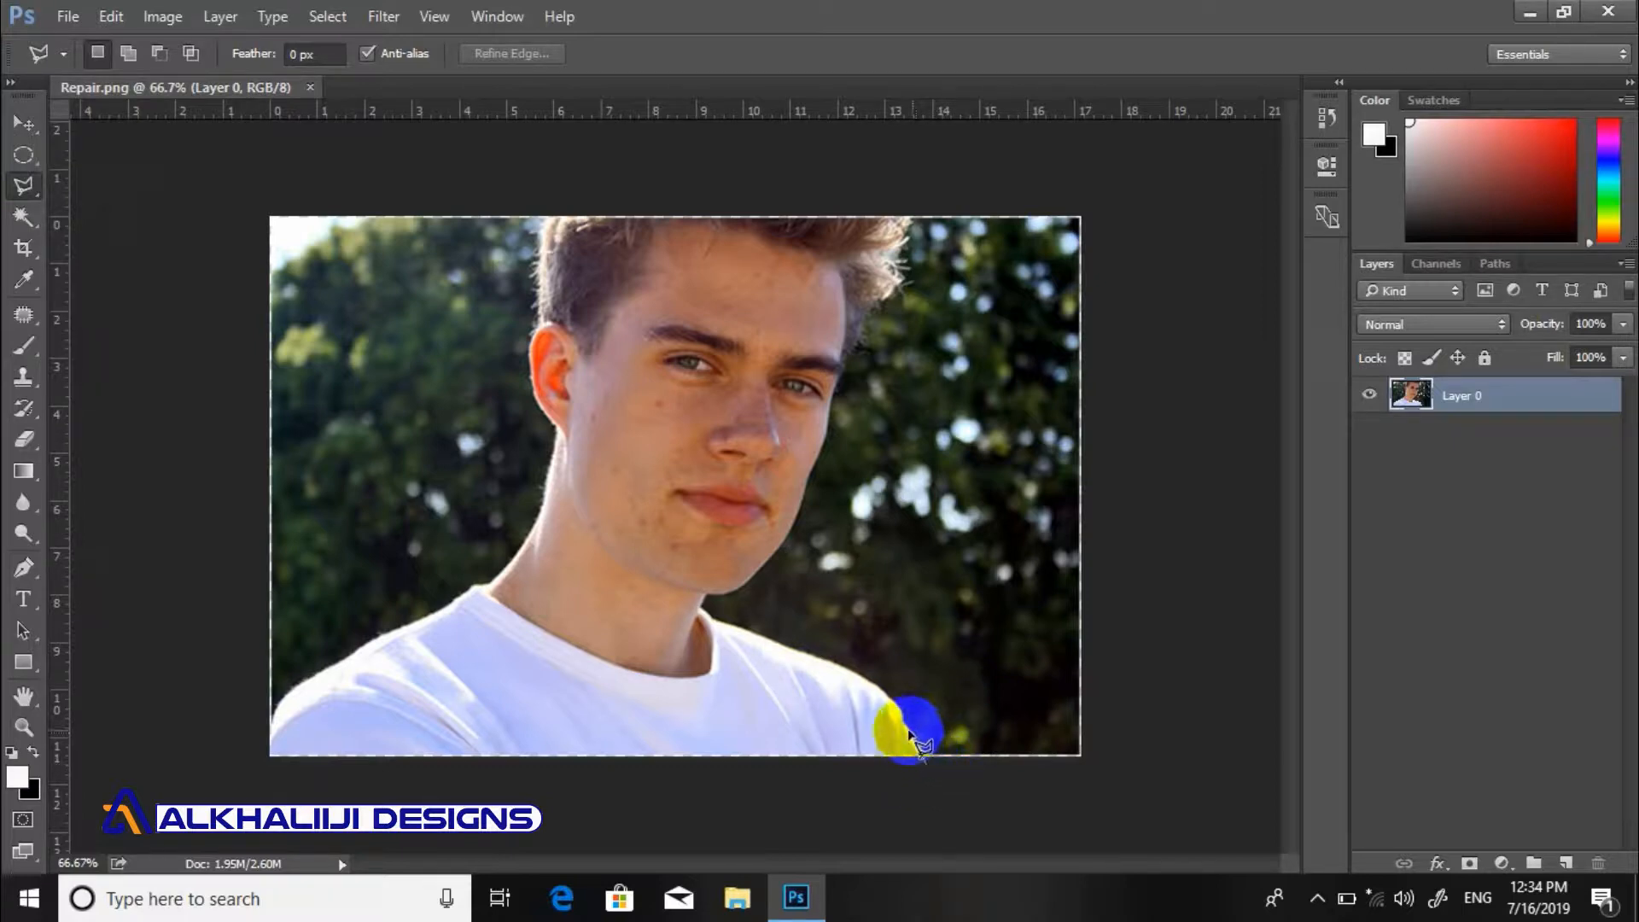
pyautogui.click(900, 707)
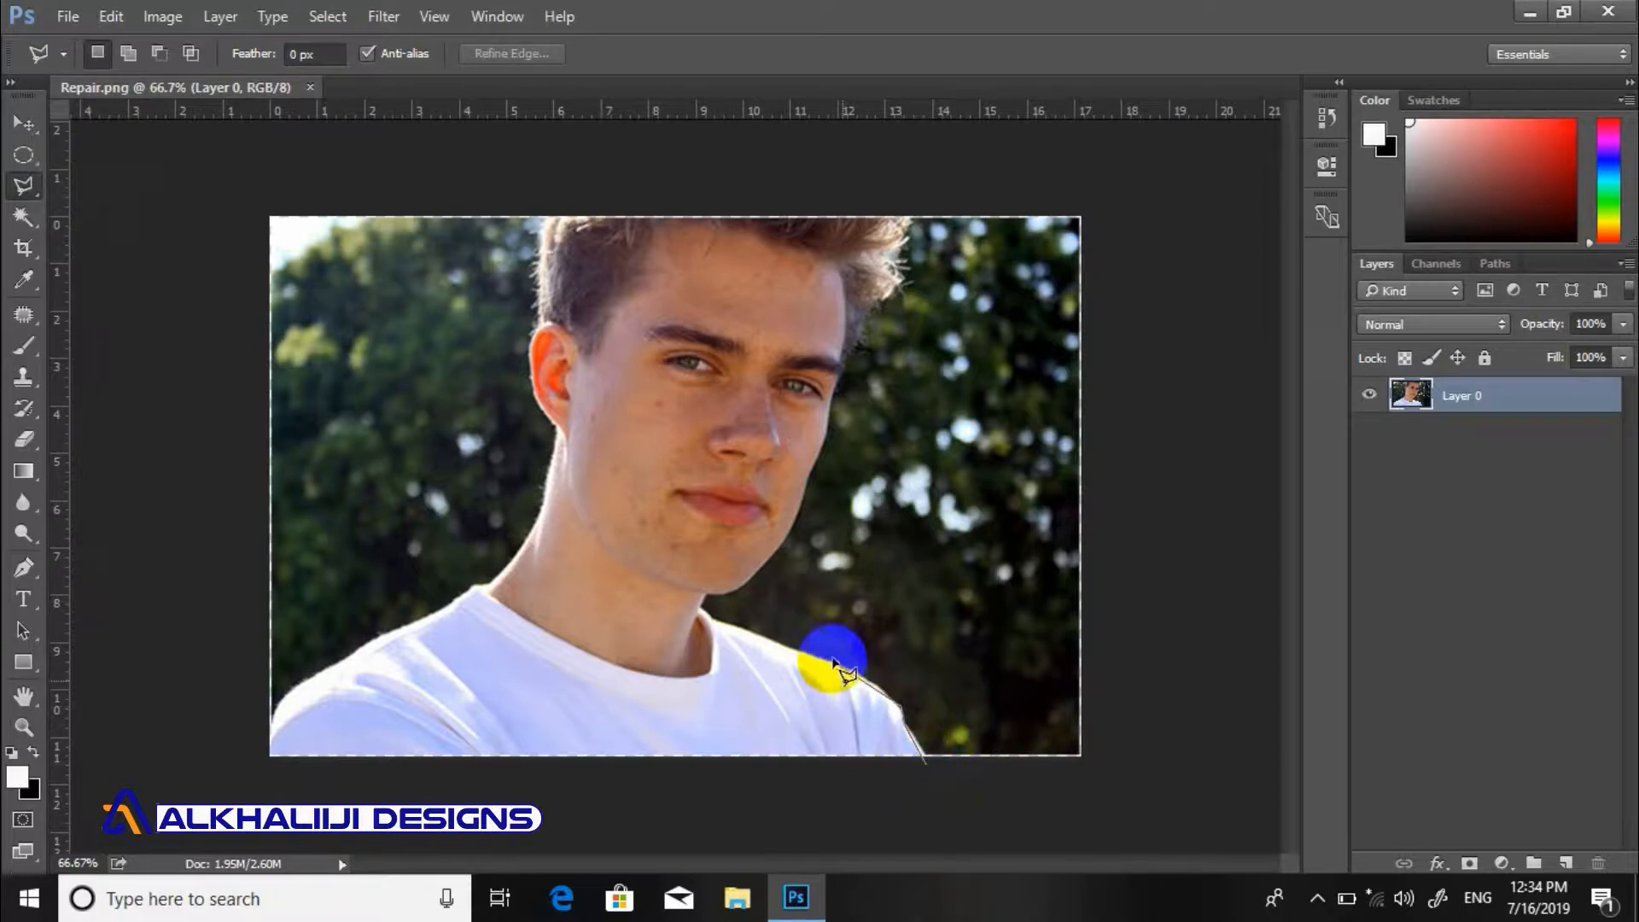
pyautogui.click(858, 678)
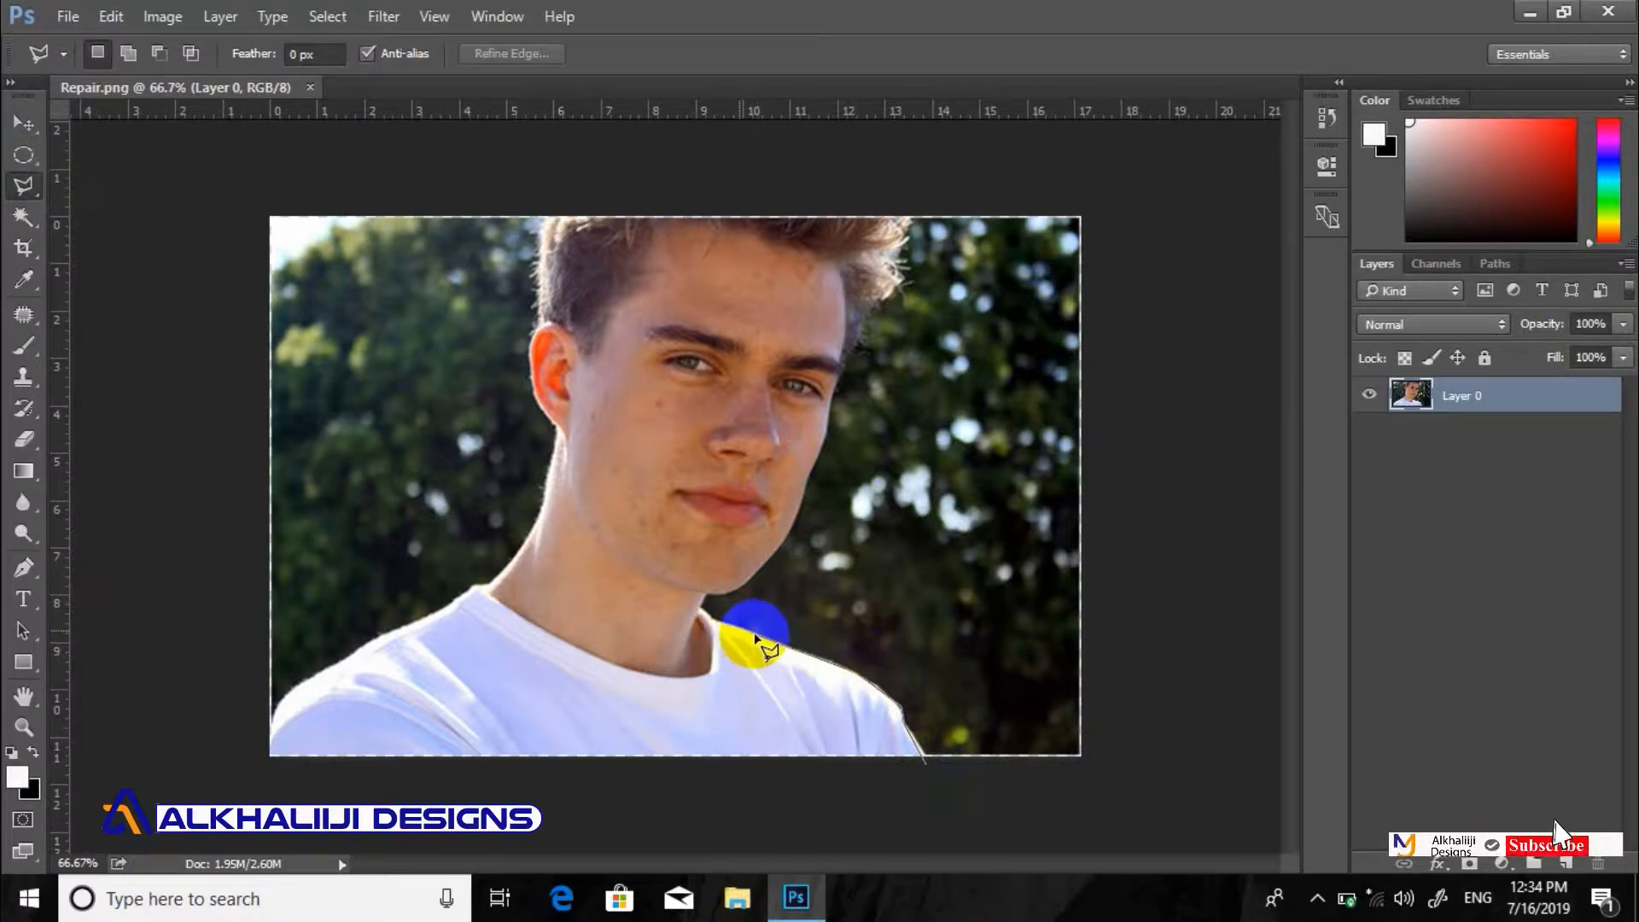
pyautogui.press('BackSpace')
pyautogui.press('BackSpace')
pyautogui.press('BackSpace')
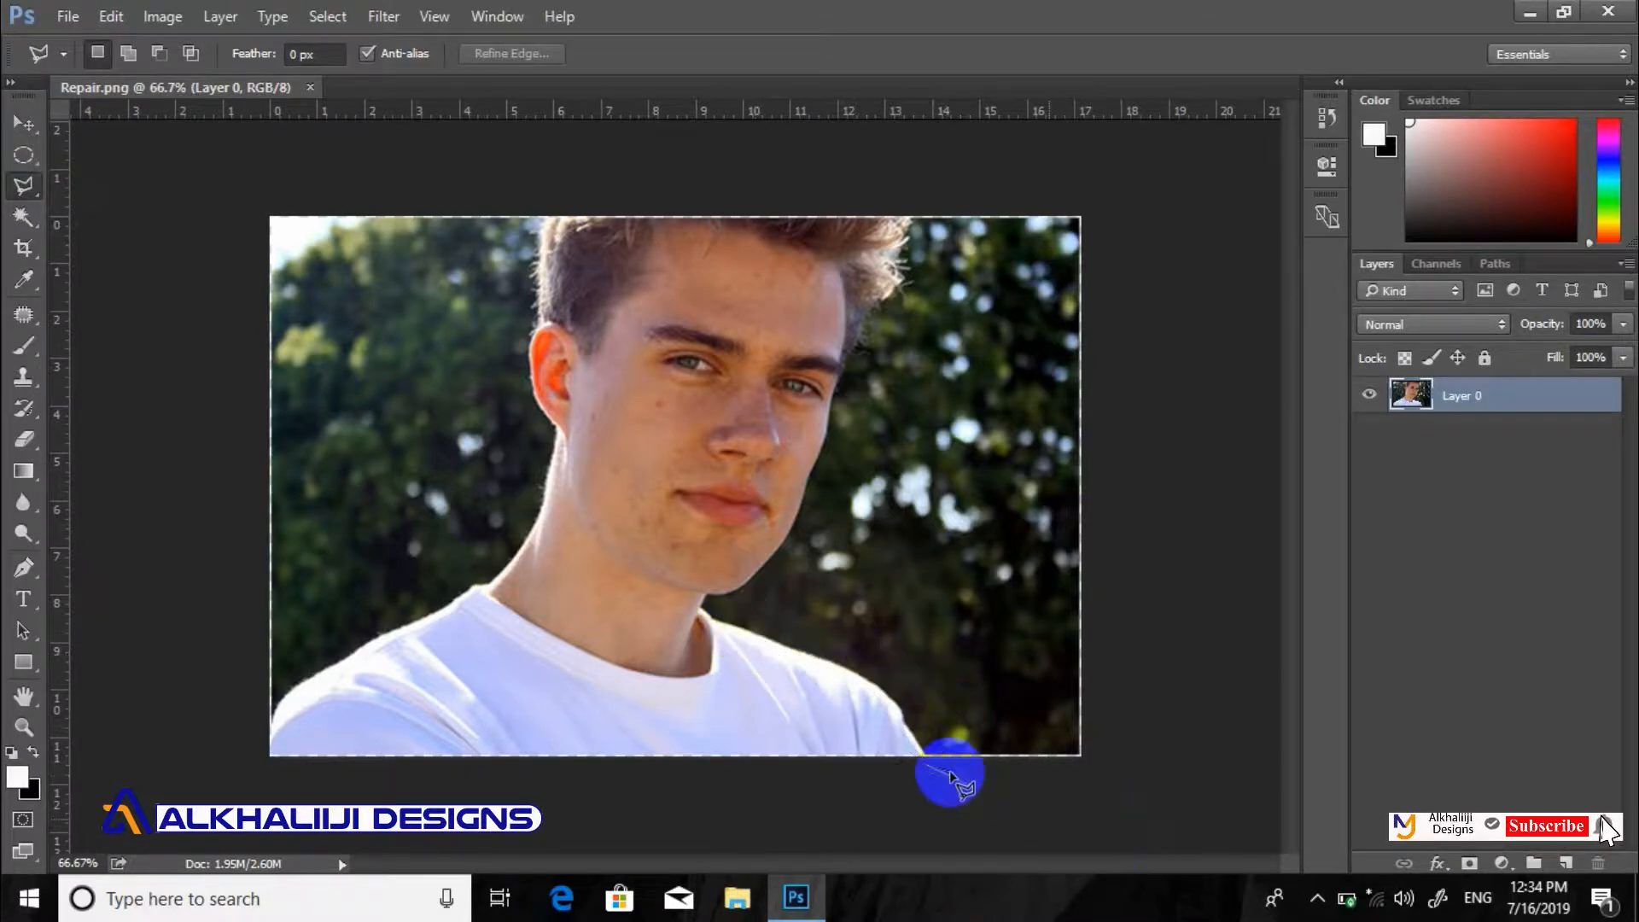
pyautogui.click(926, 759)
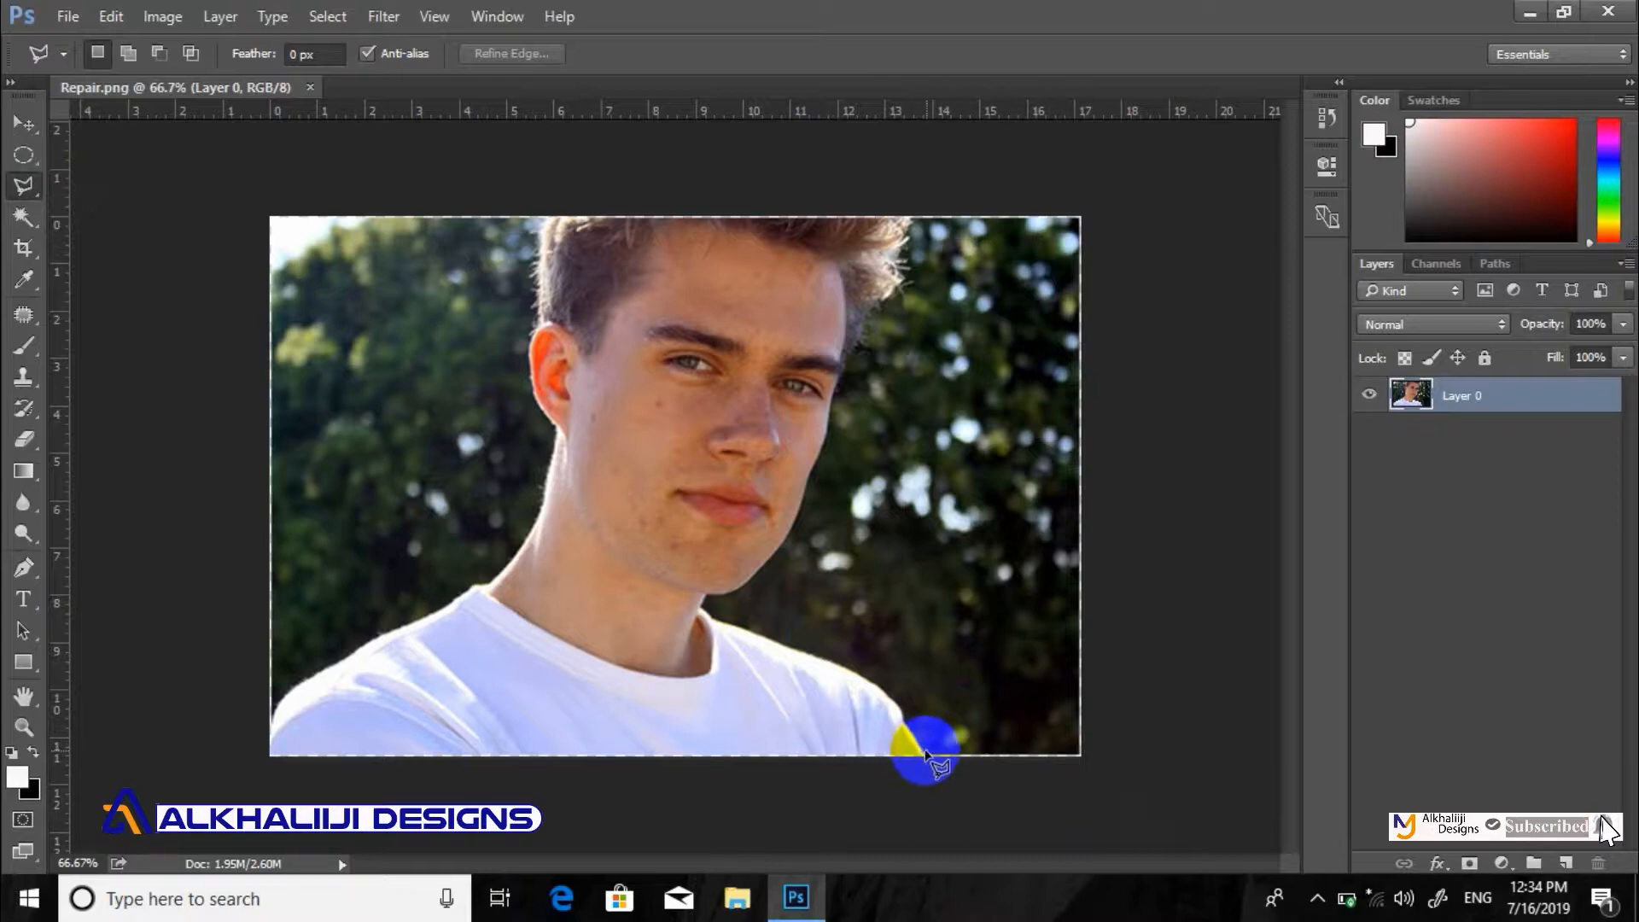
# Trace the man's right-hand outline with the Polygonal Lasso, from the shirt at the photo's lower edge along shoulder, jaw and cheek to the hair
pyautogui.click(926, 755)
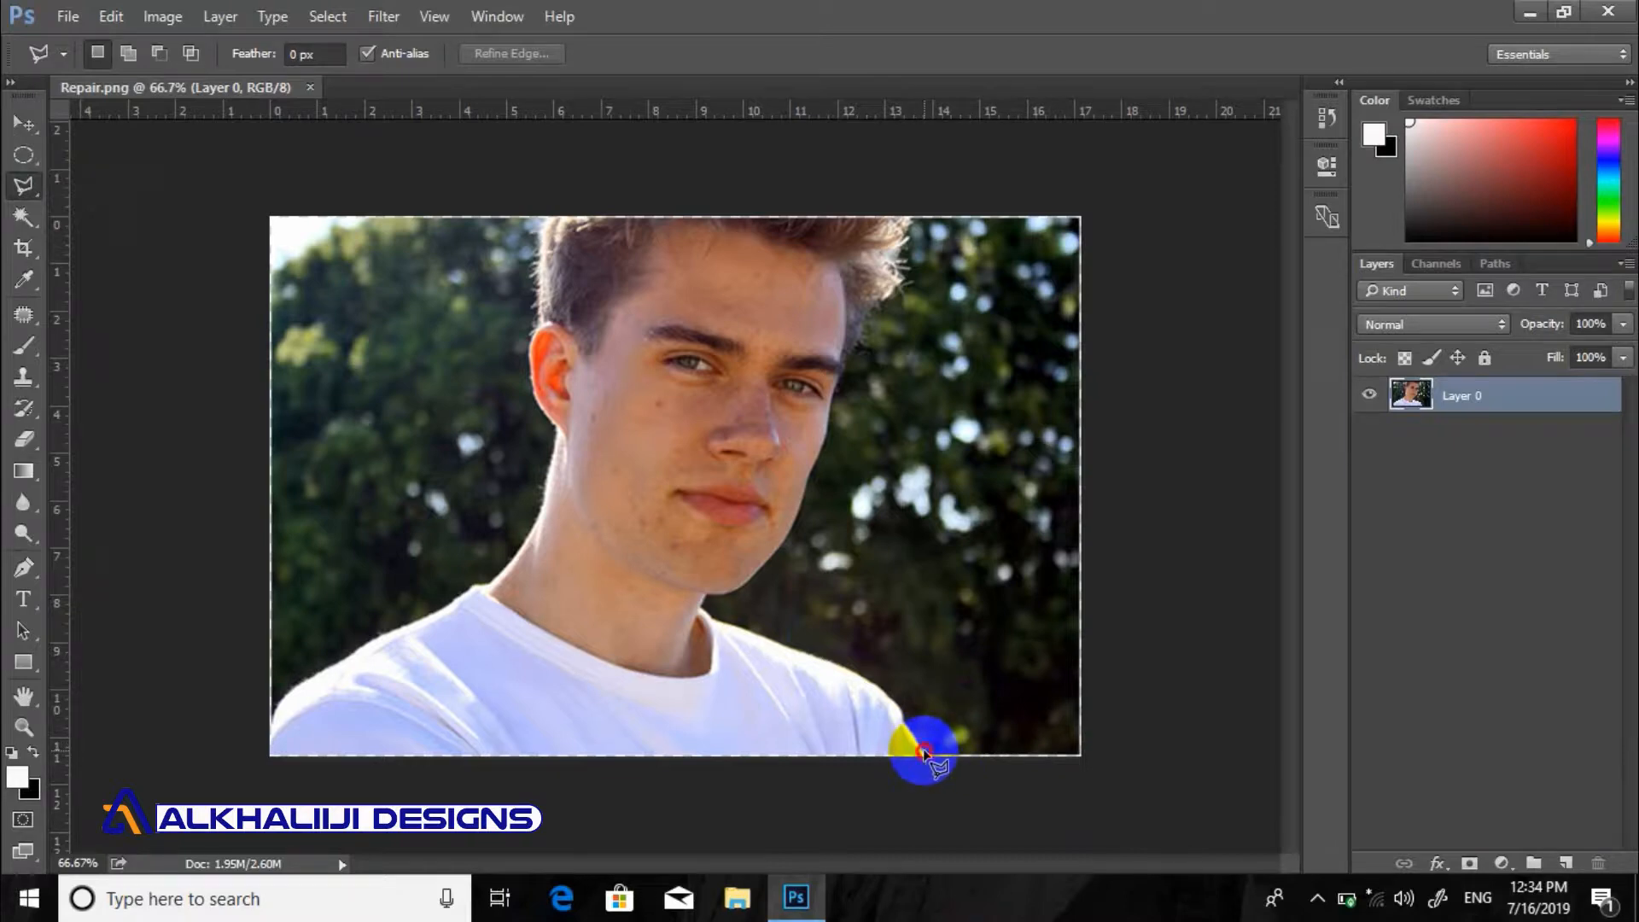
pyautogui.click(895, 703)
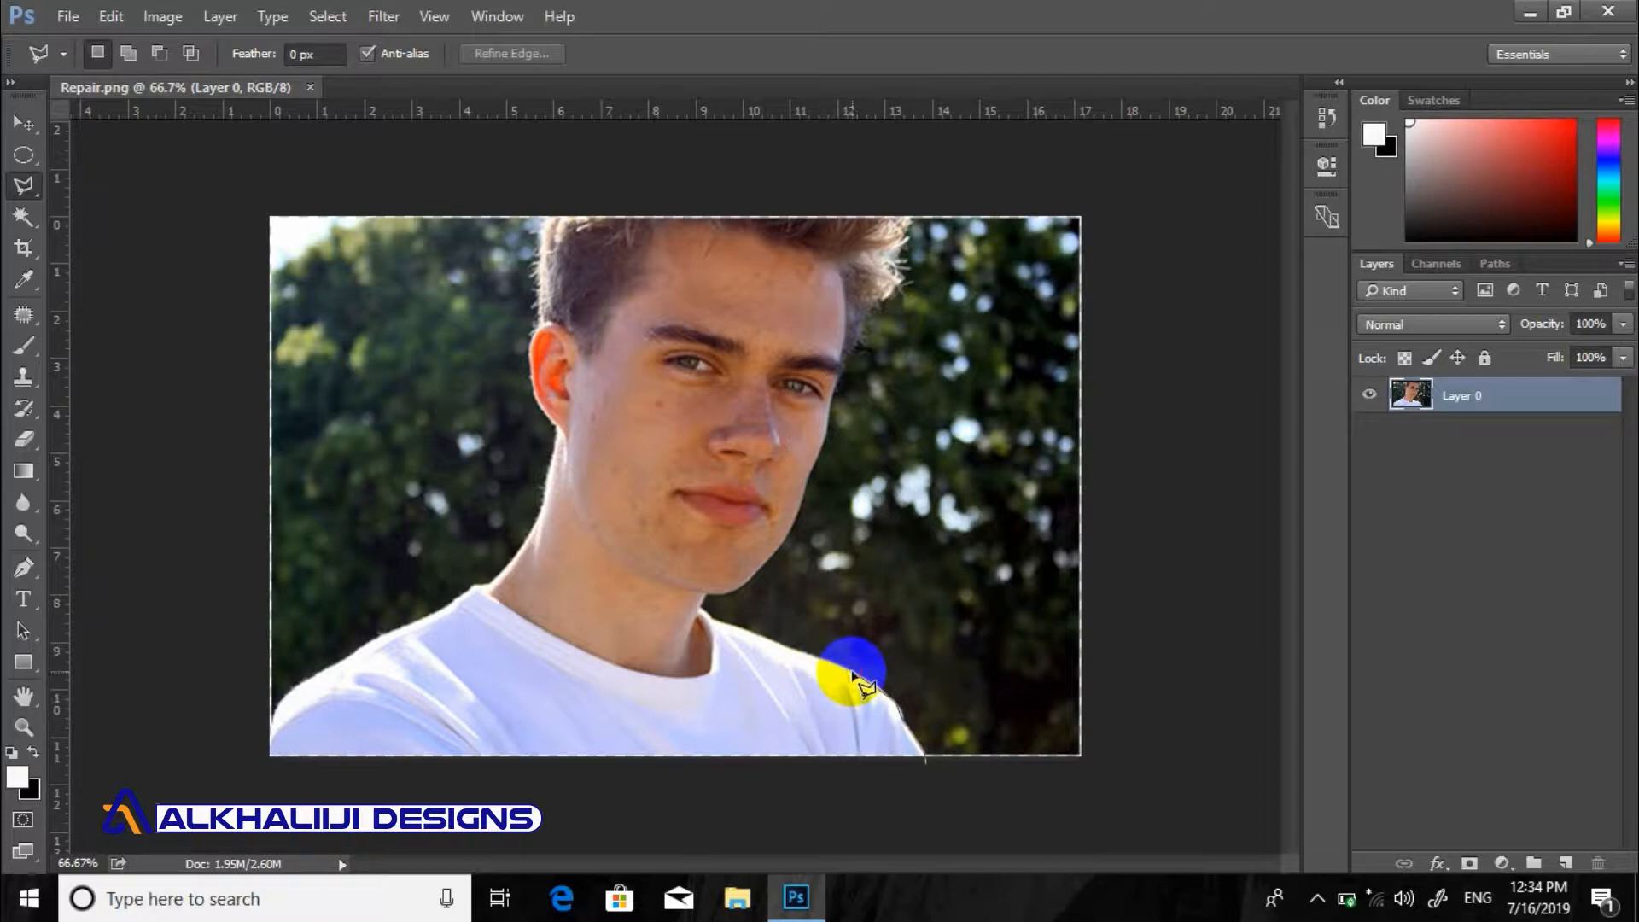
pyautogui.click(770, 641)
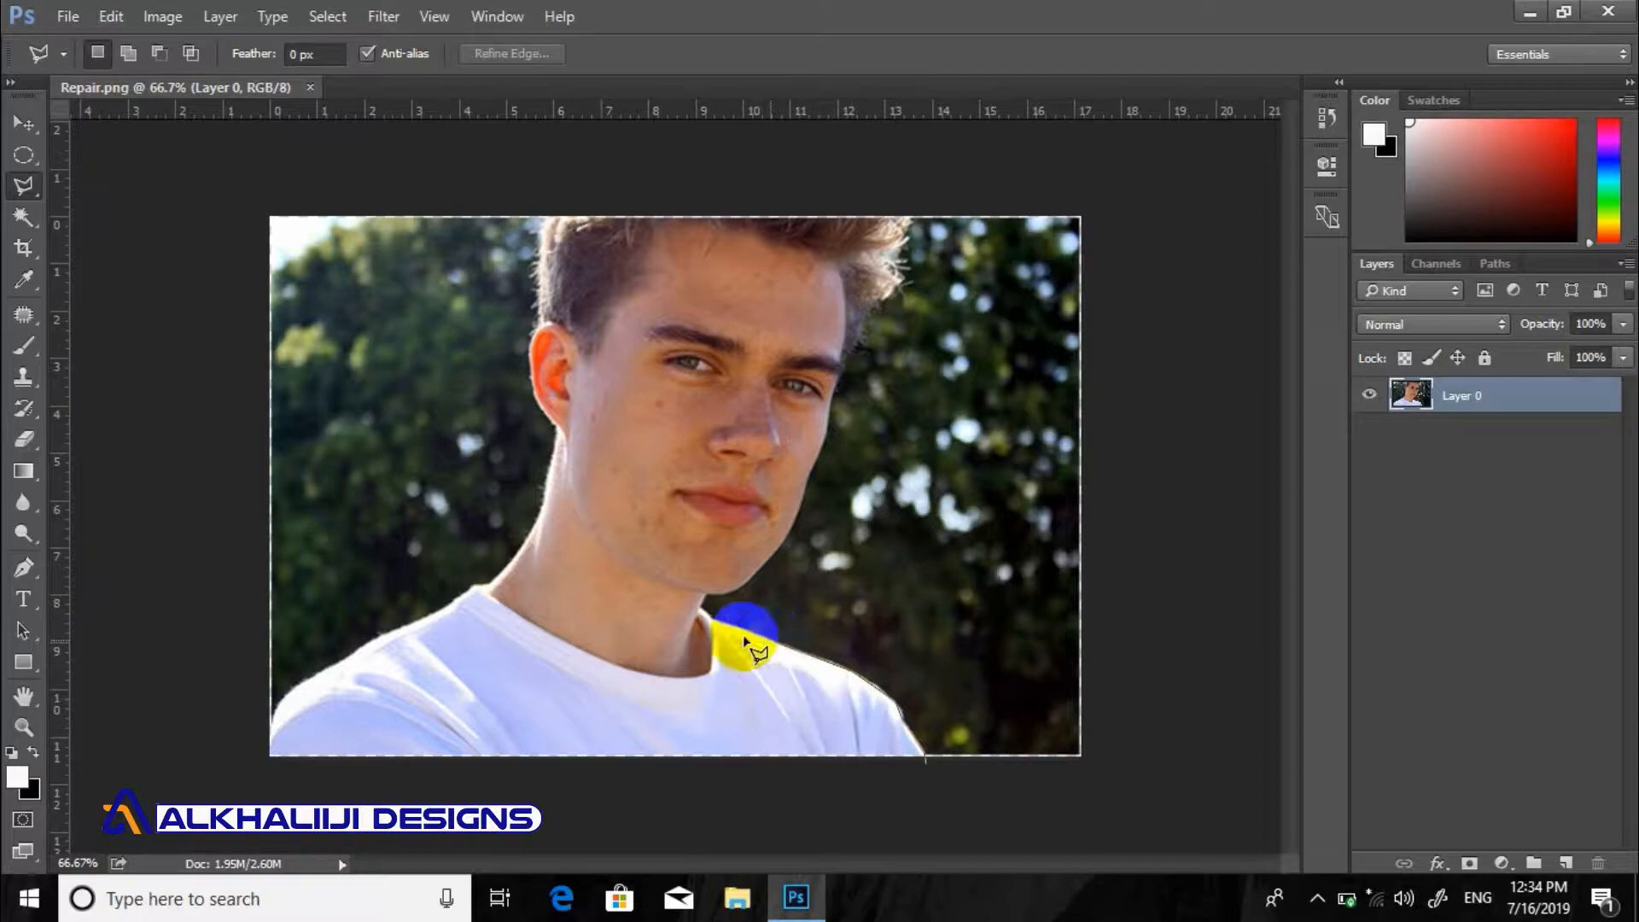
pyautogui.click(705, 596)
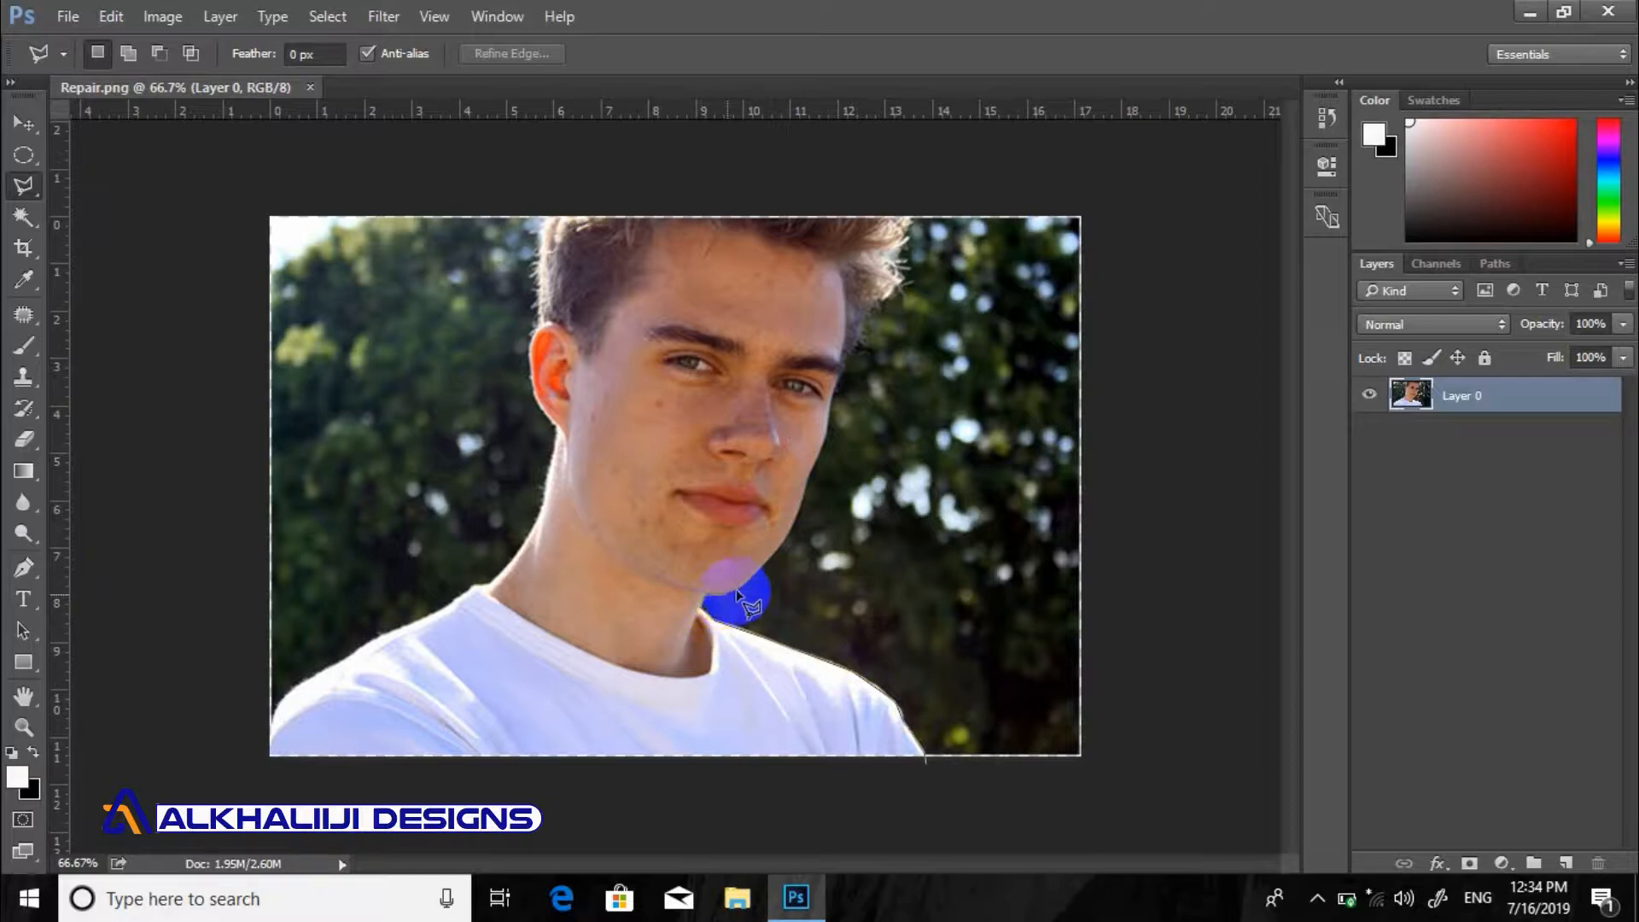
pyautogui.click(747, 582)
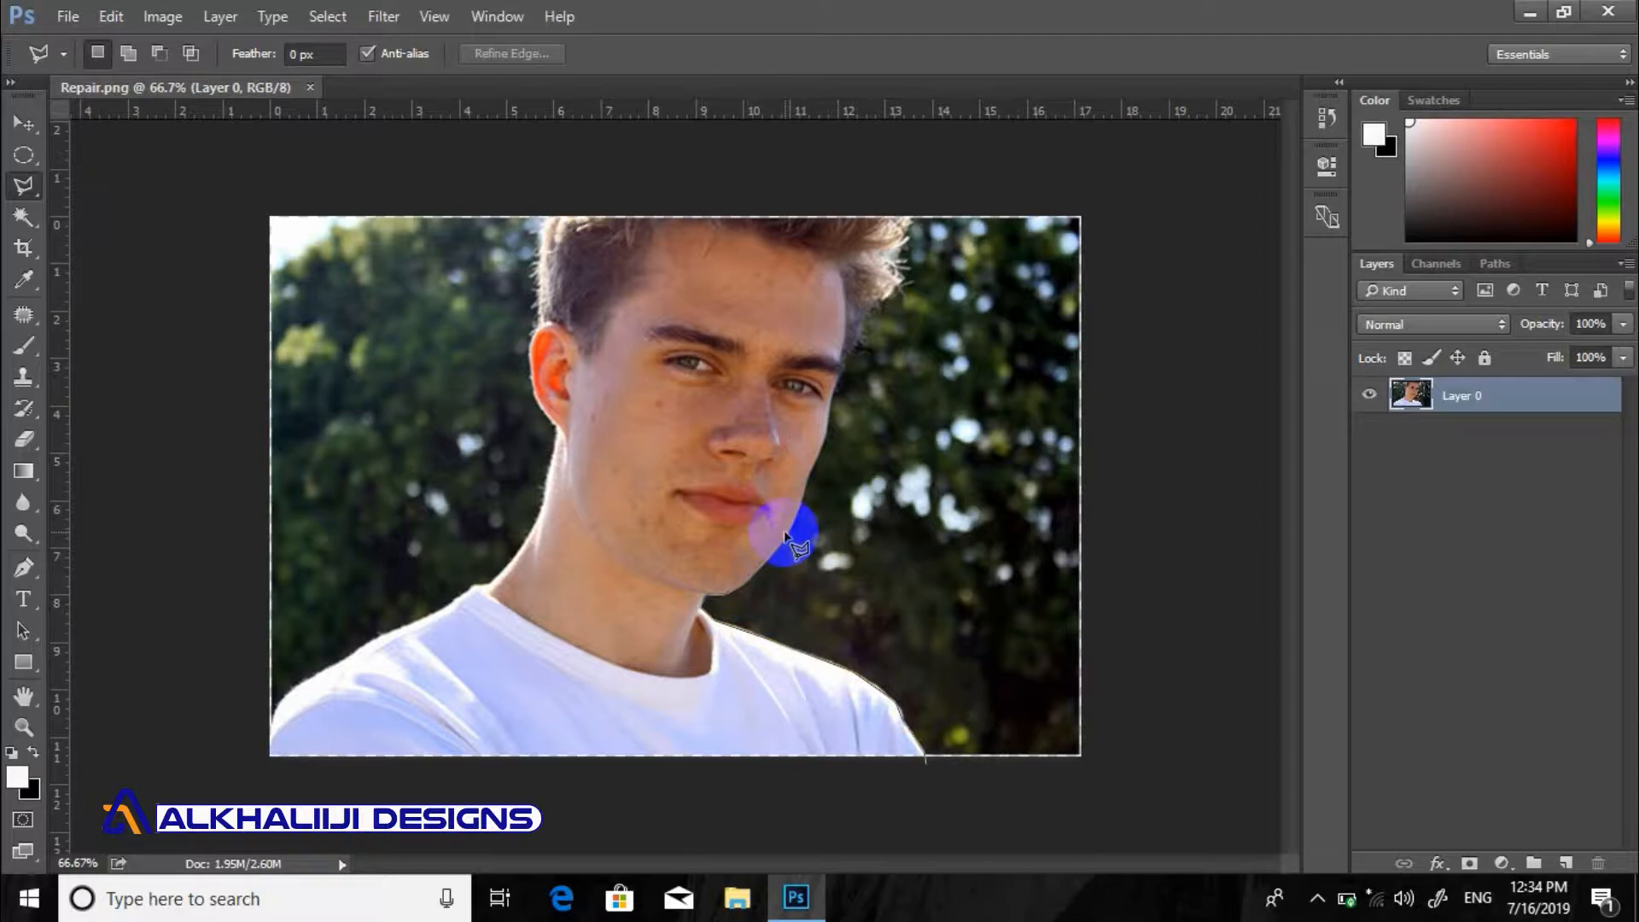
pyautogui.click(804, 501)
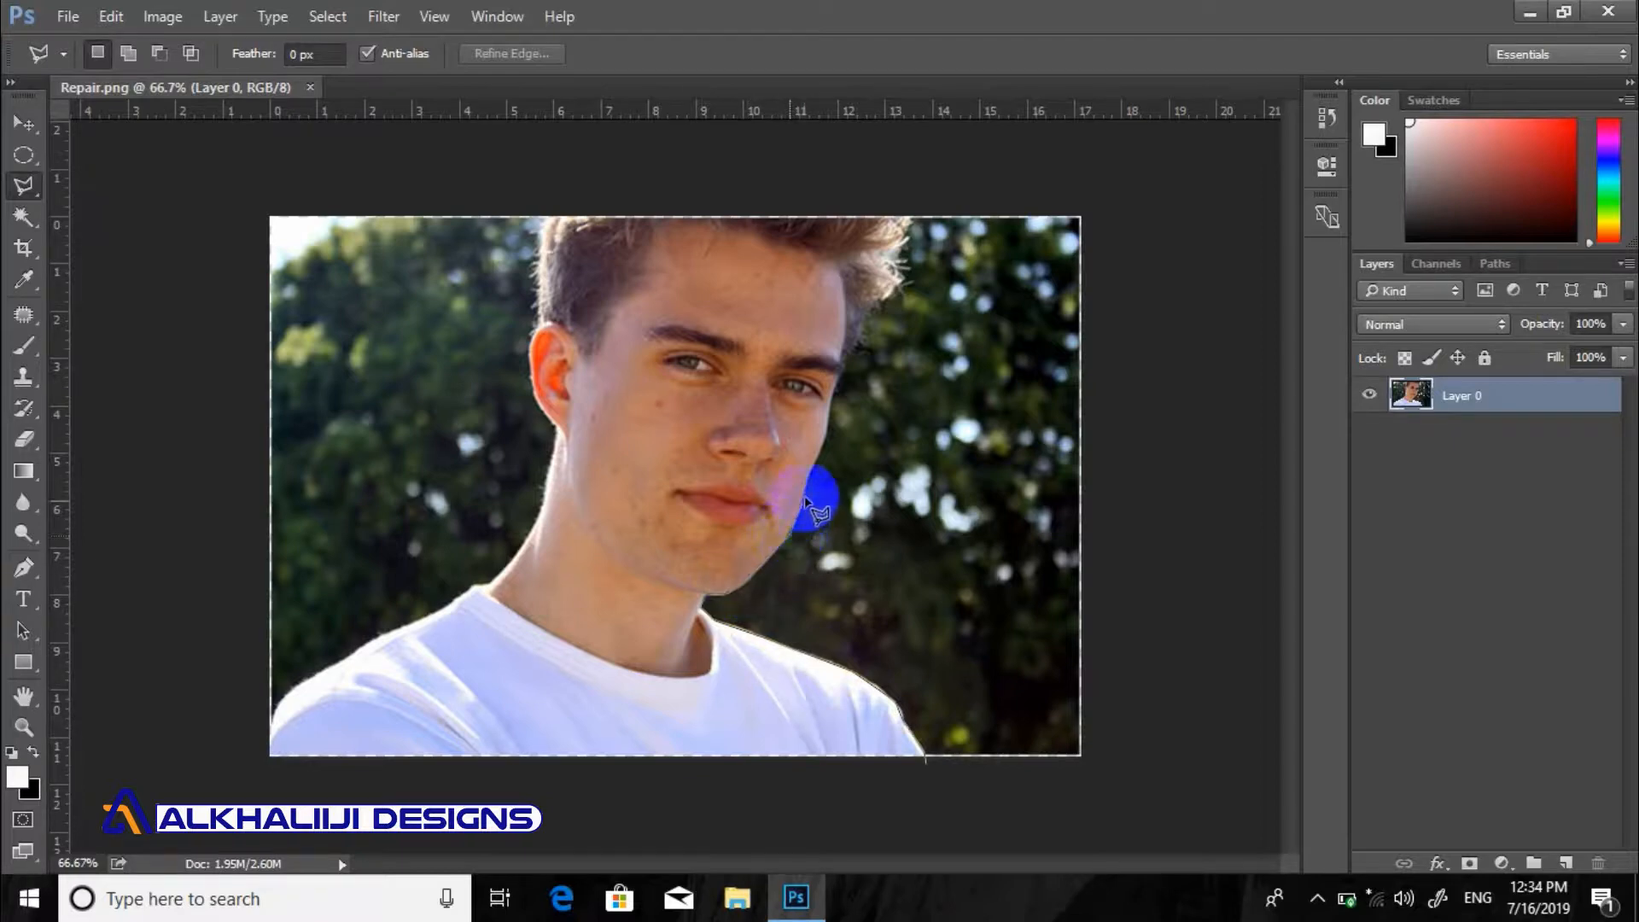
pyautogui.click(793, 546)
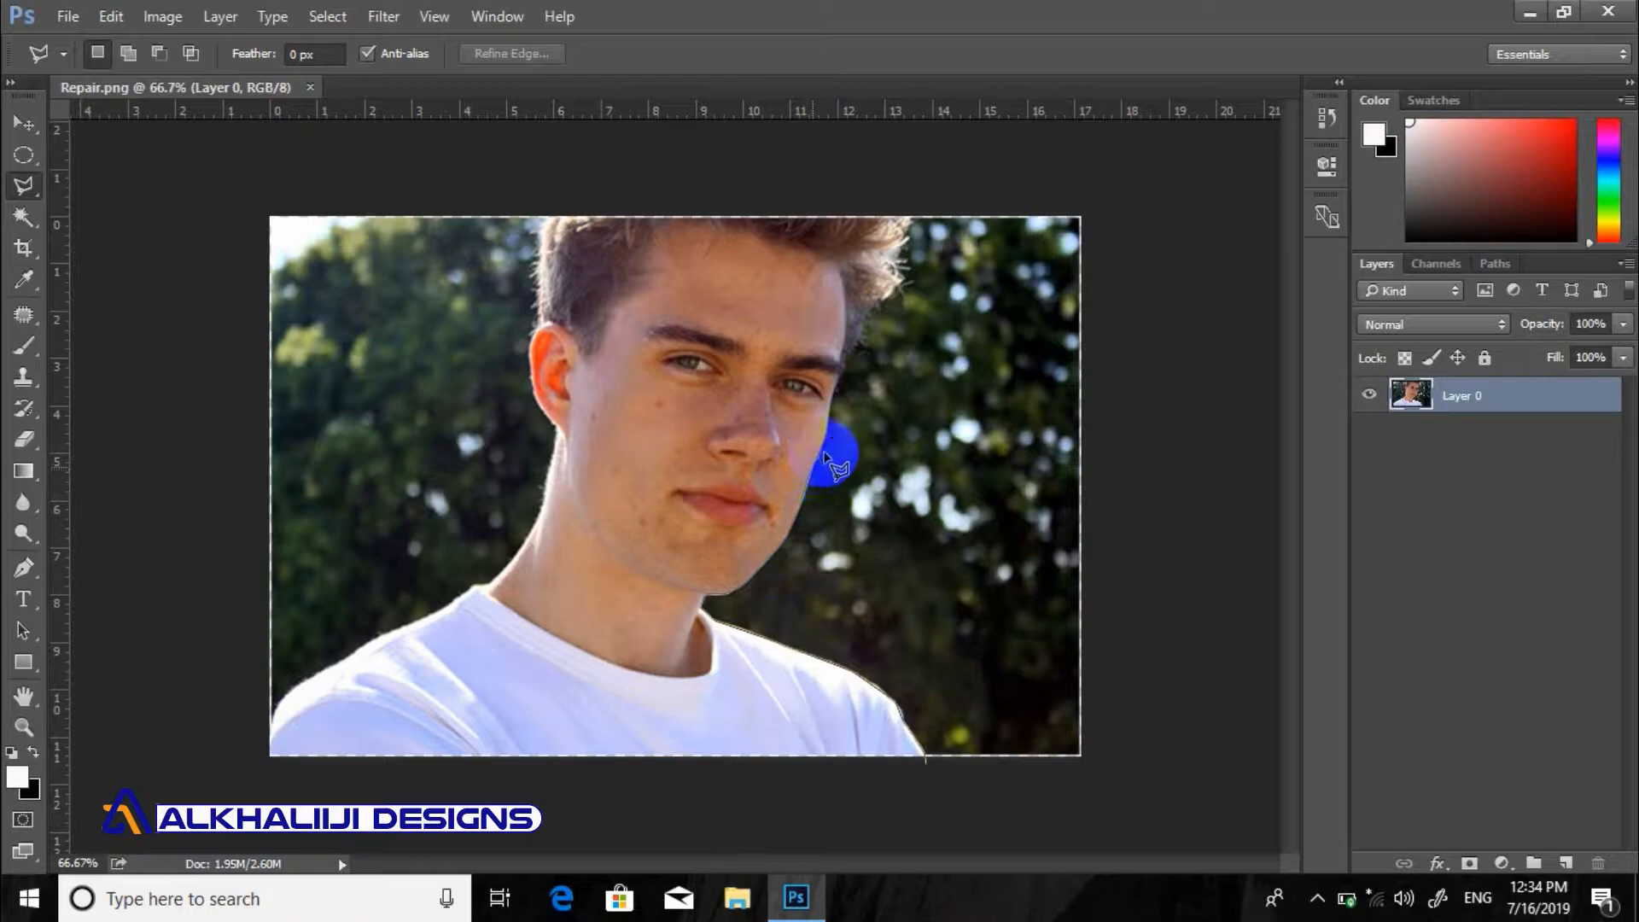
pyautogui.click(835, 397)
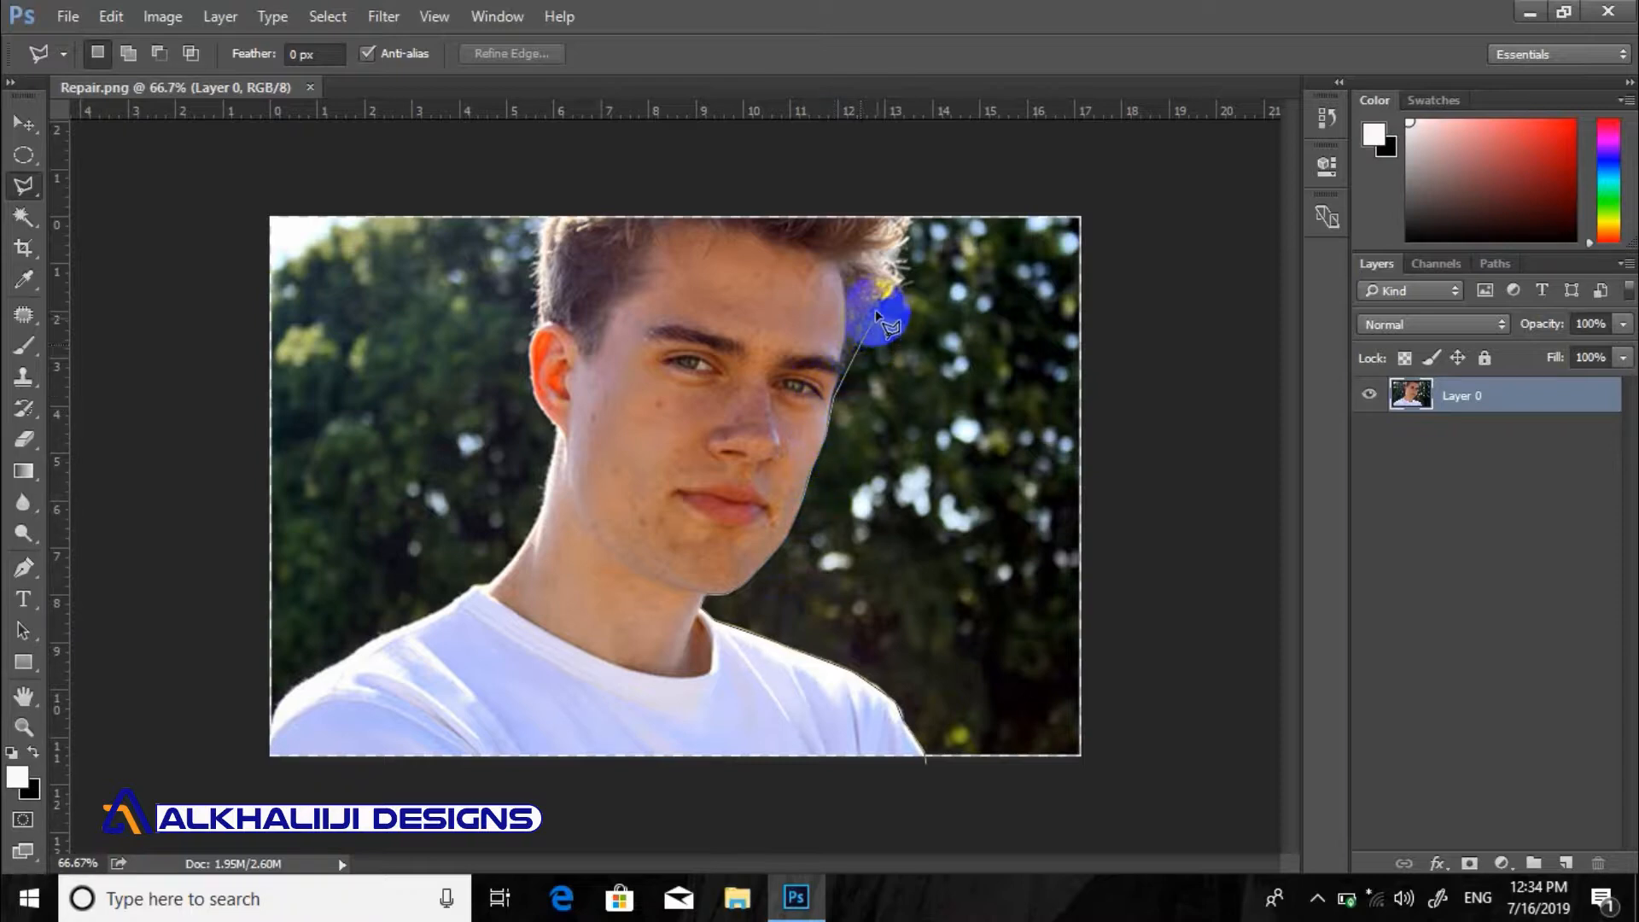
pyautogui.click(885, 265)
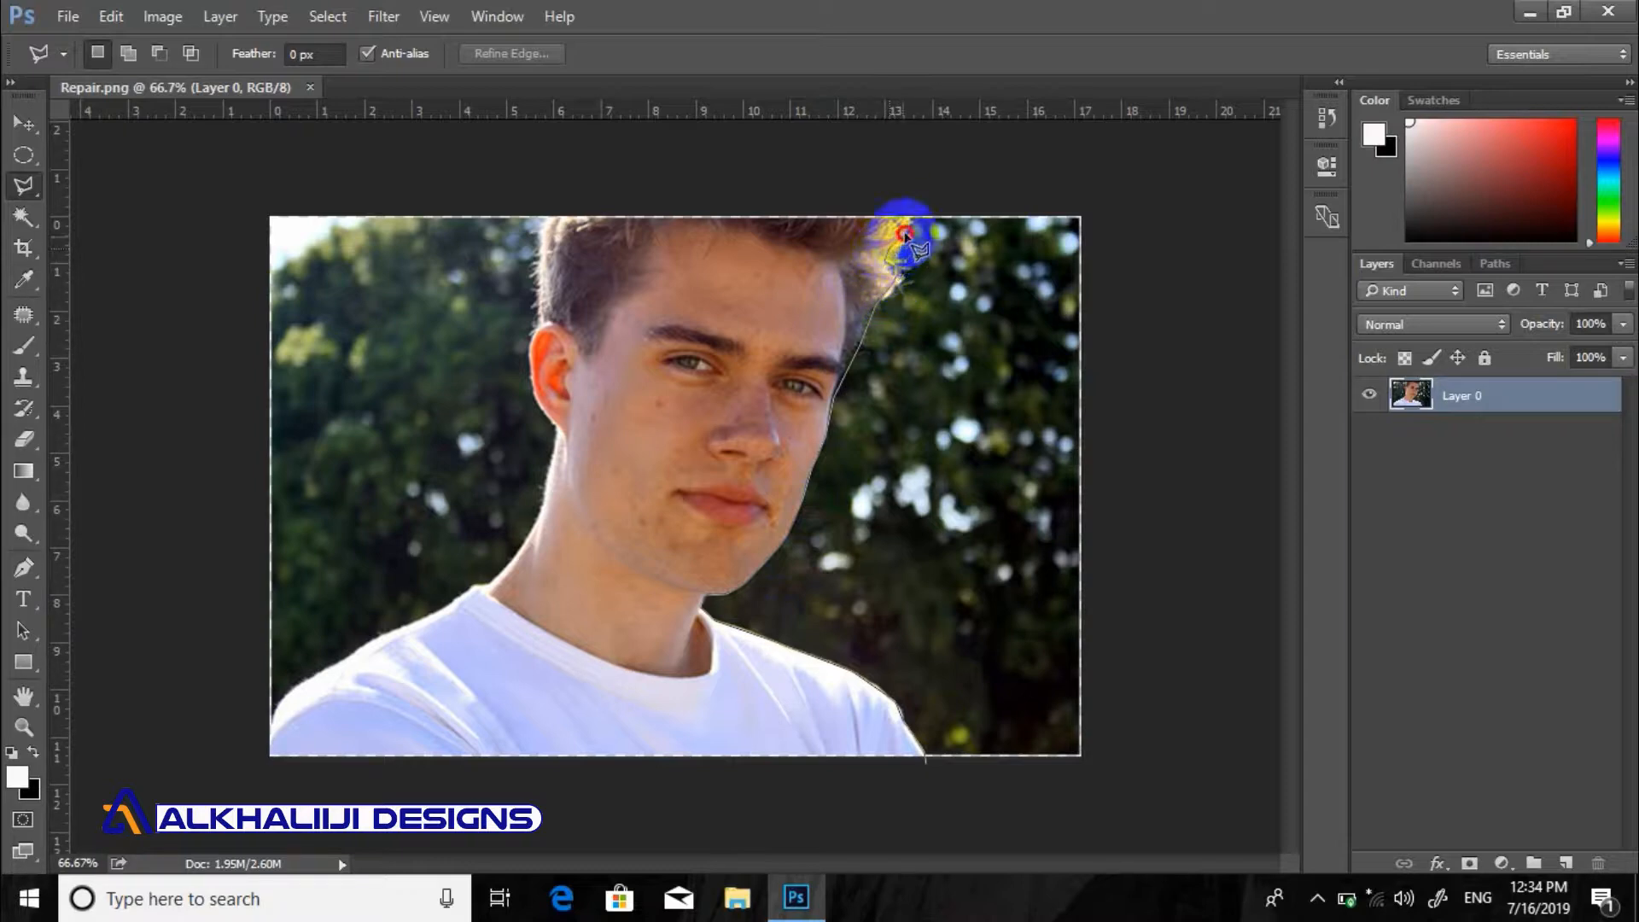
# Close the lasso outline outside the canvas around the background right of the man, delete that background and deselect
pyautogui.click(911, 198)
pyautogui.click(1132, 185)
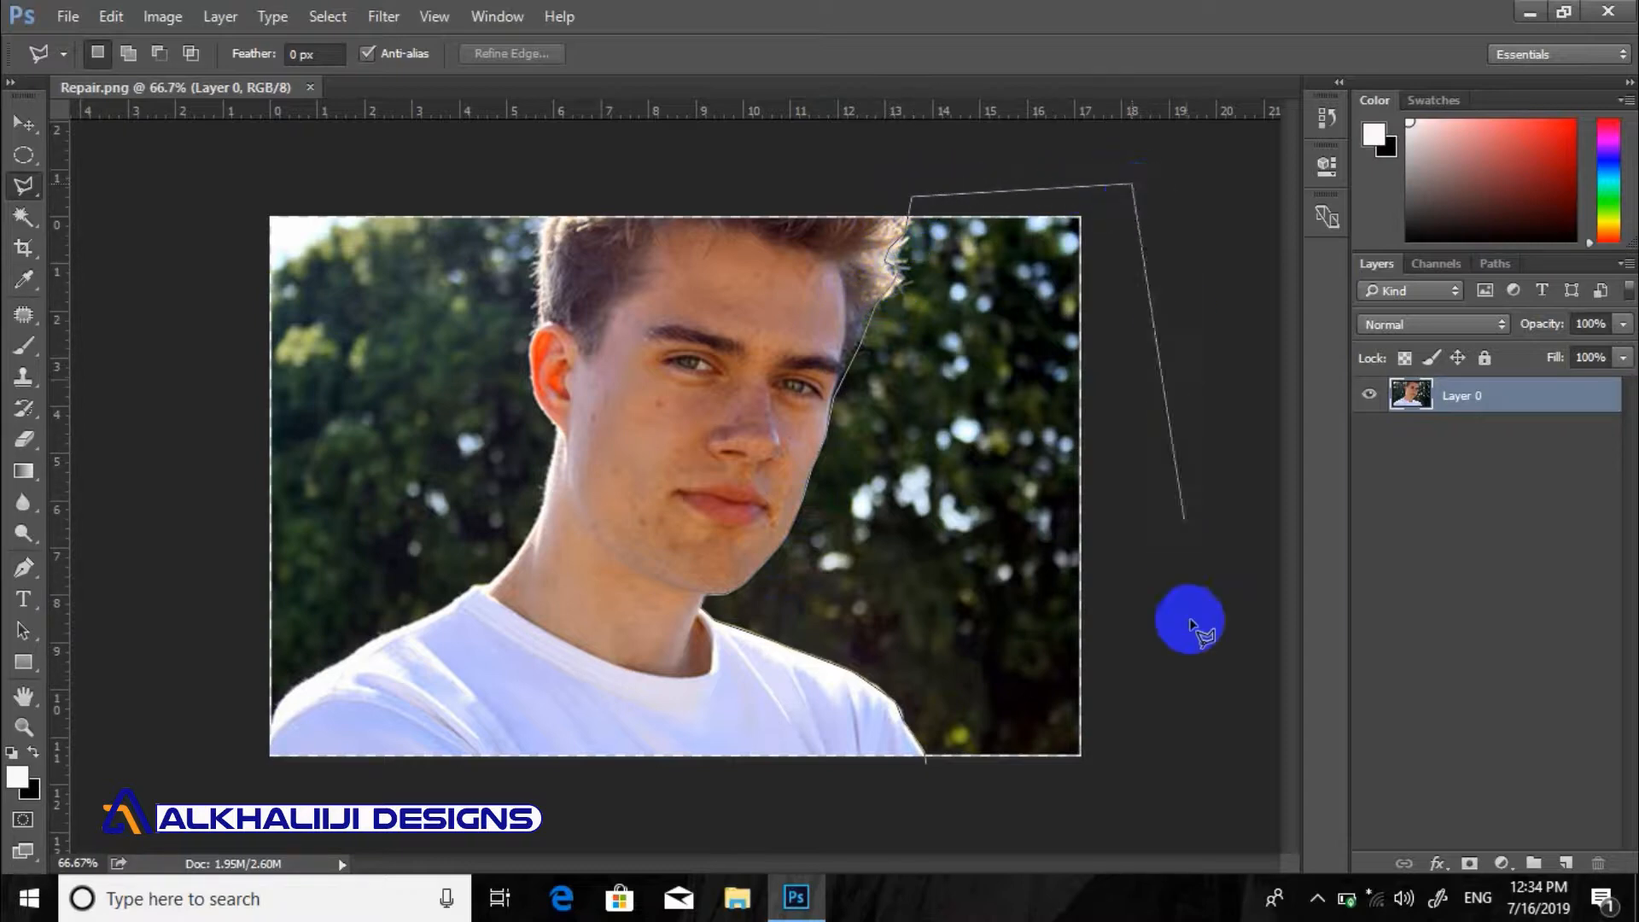
pyautogui.click(1191, 623)
pyautogui.click(1198, 822)
pyautogui.click(1016, 829)
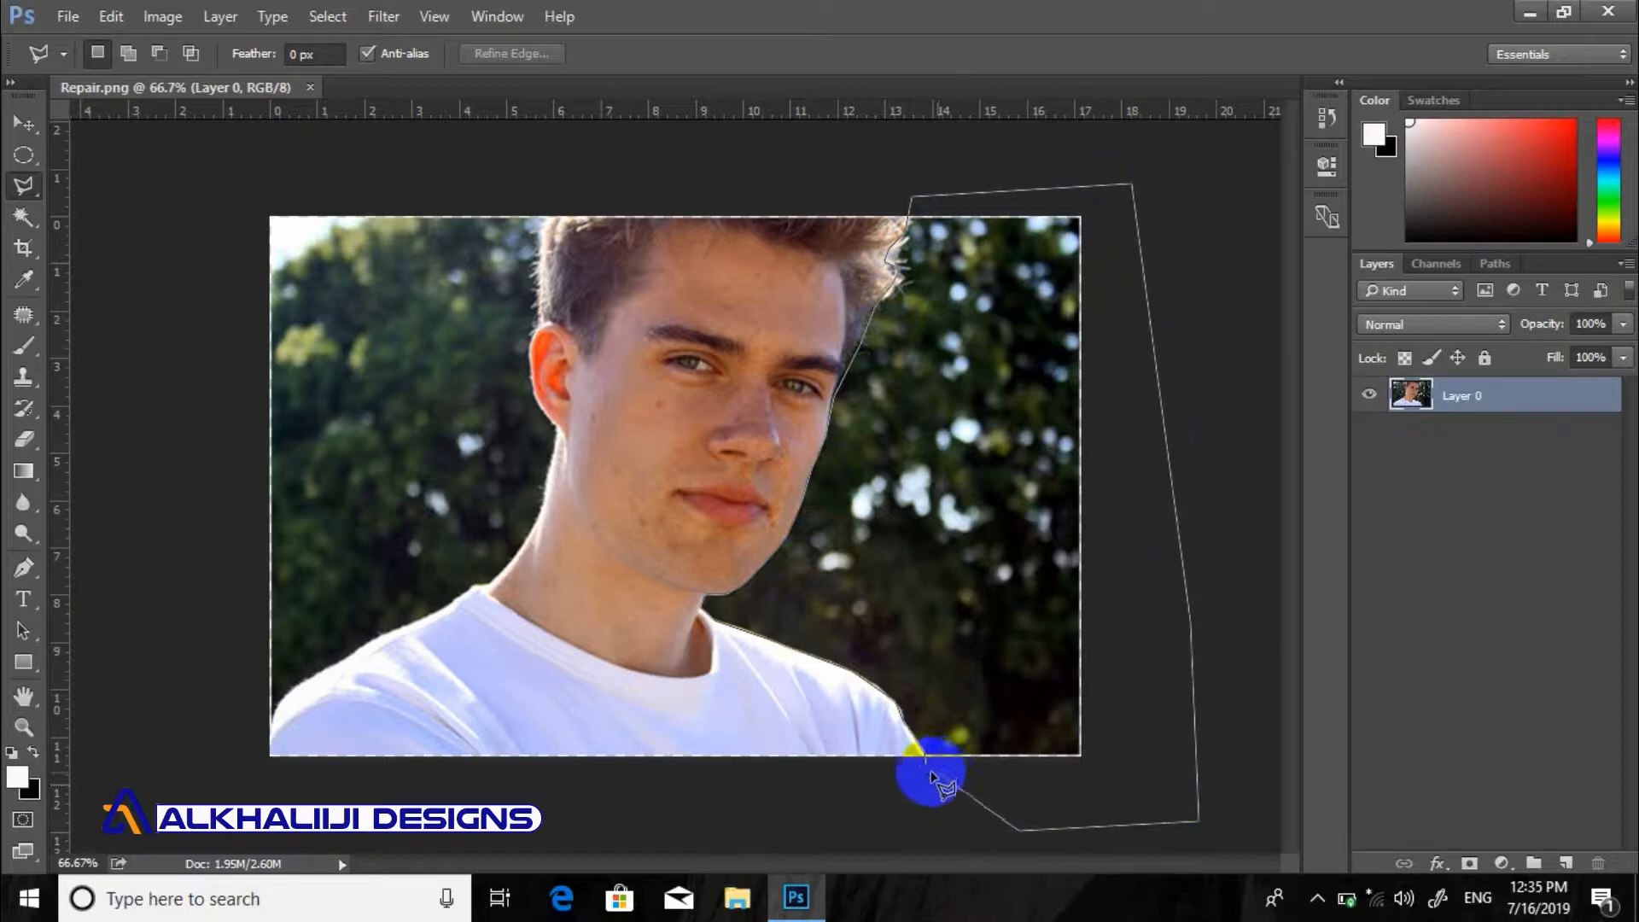
pyautogui.click(925, 764)
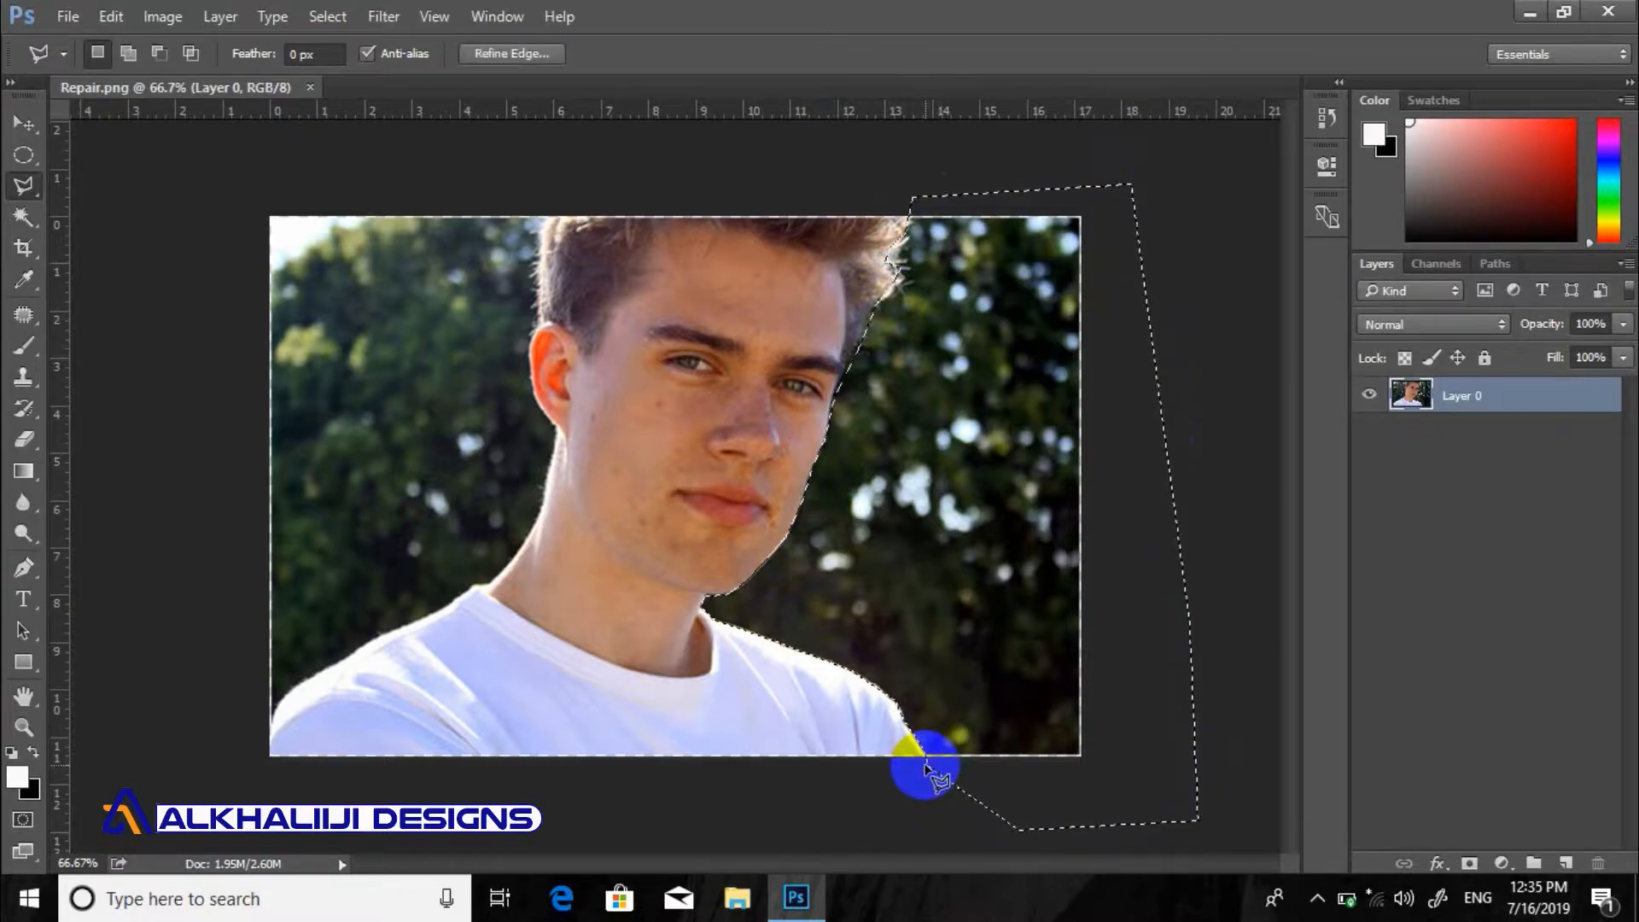
pyautogui.press('Delete')
pyautogui.hotkey('ctrl', 'd')
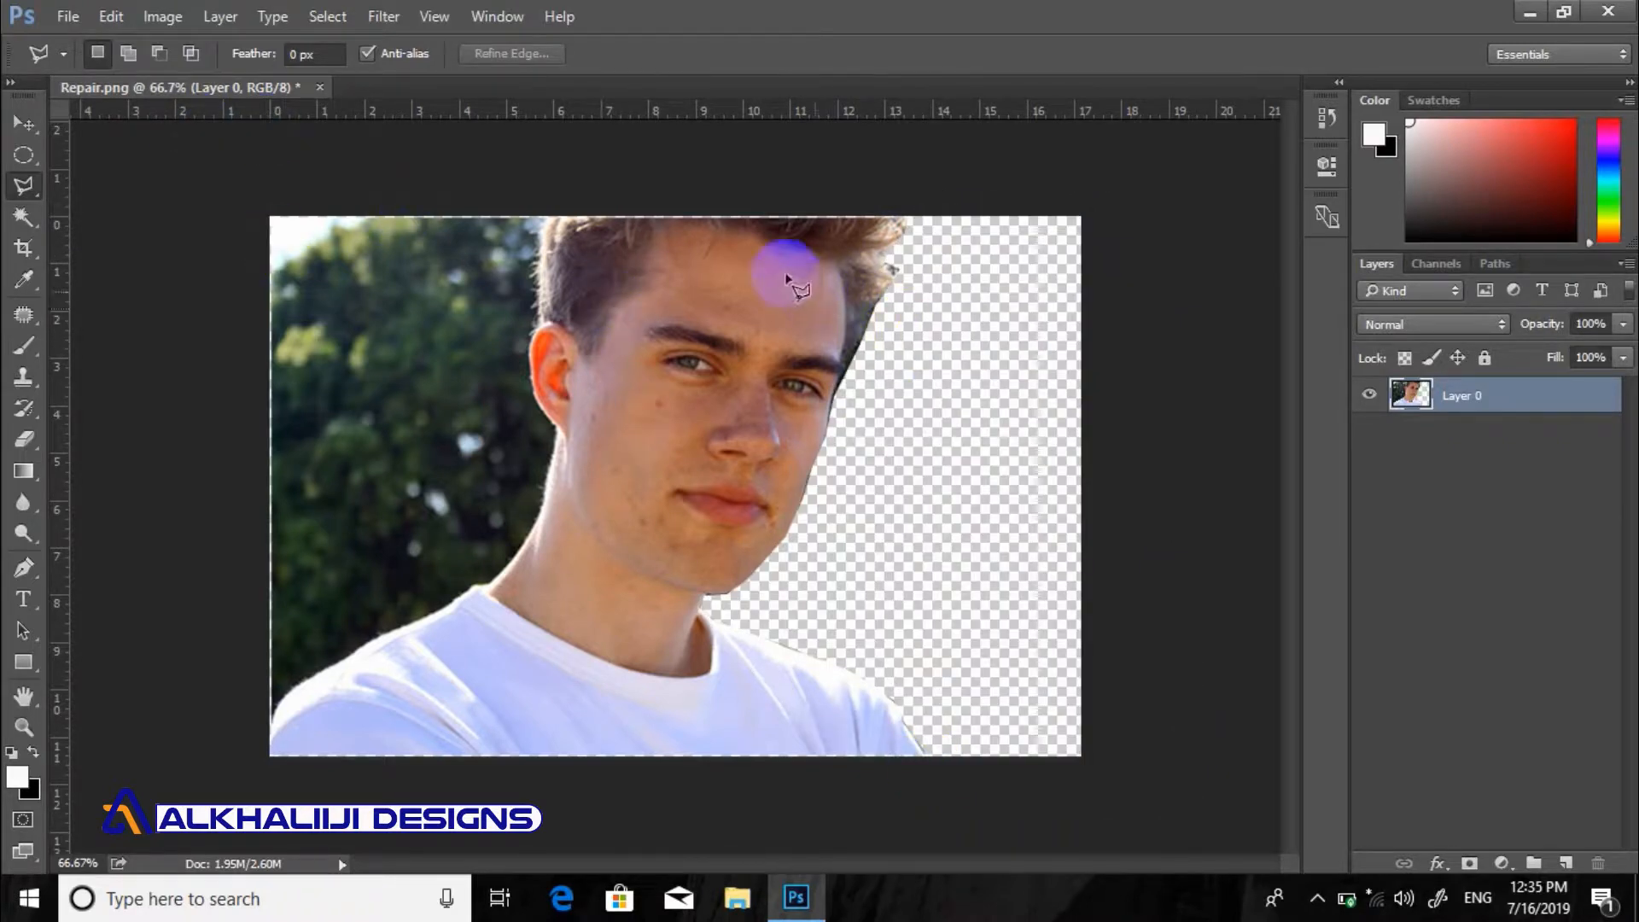
# Trace the man's left-hand outline with the Polygonal Lasso, from the photo's lower-left corner along shoulder, neck and ear to the hair
pyautogui.click(254, 750)
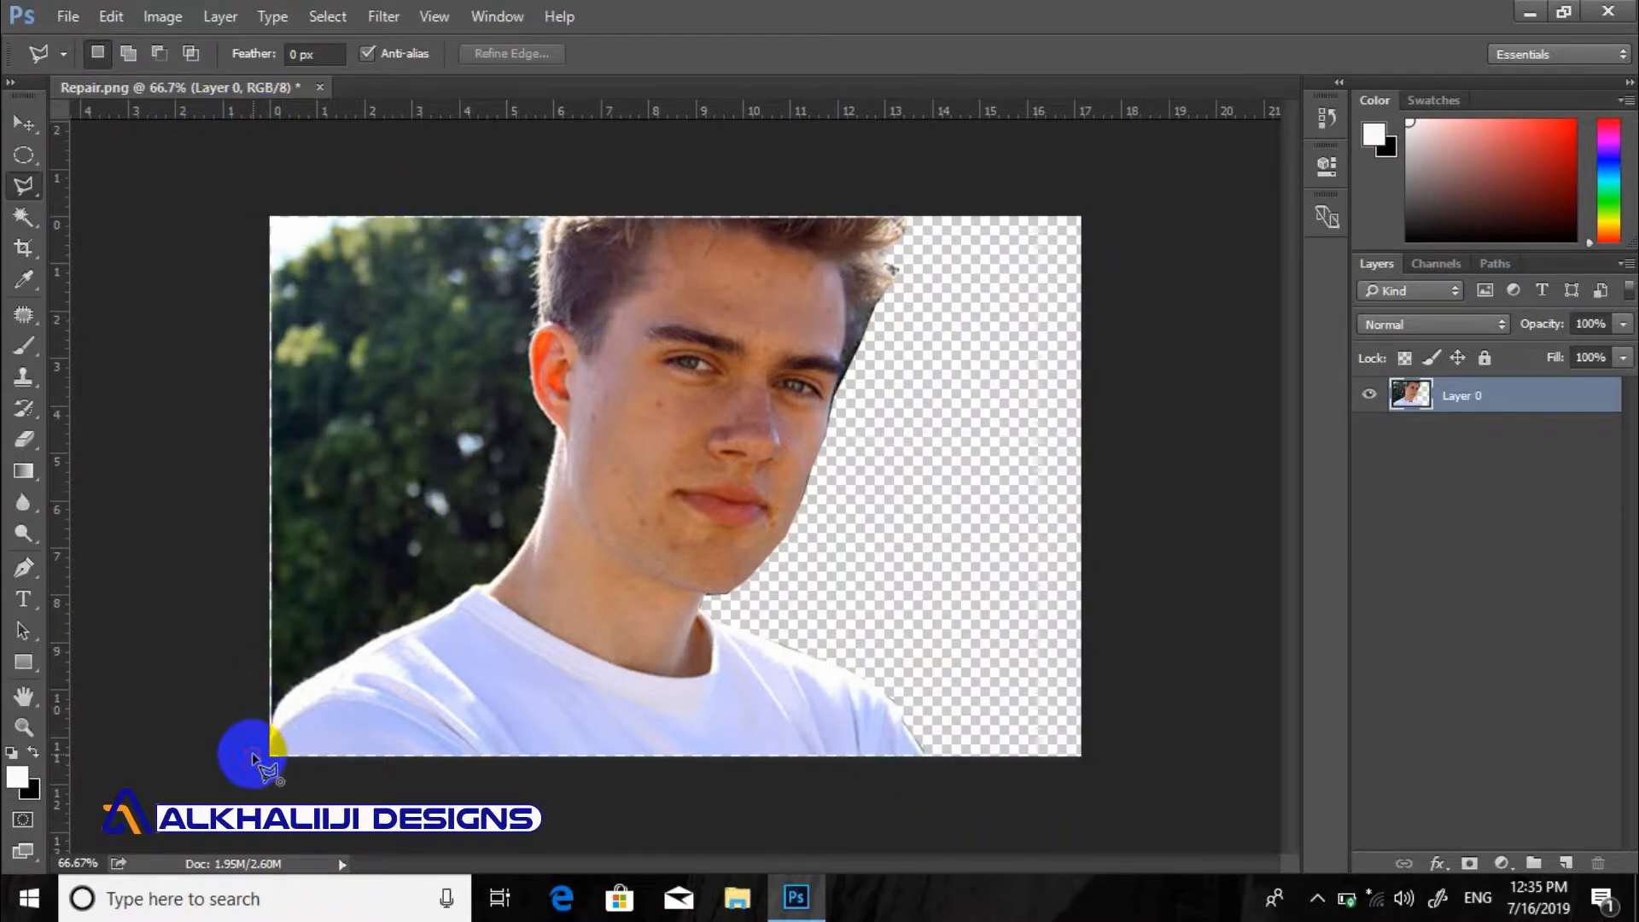
pyautogui.click(271, 705)
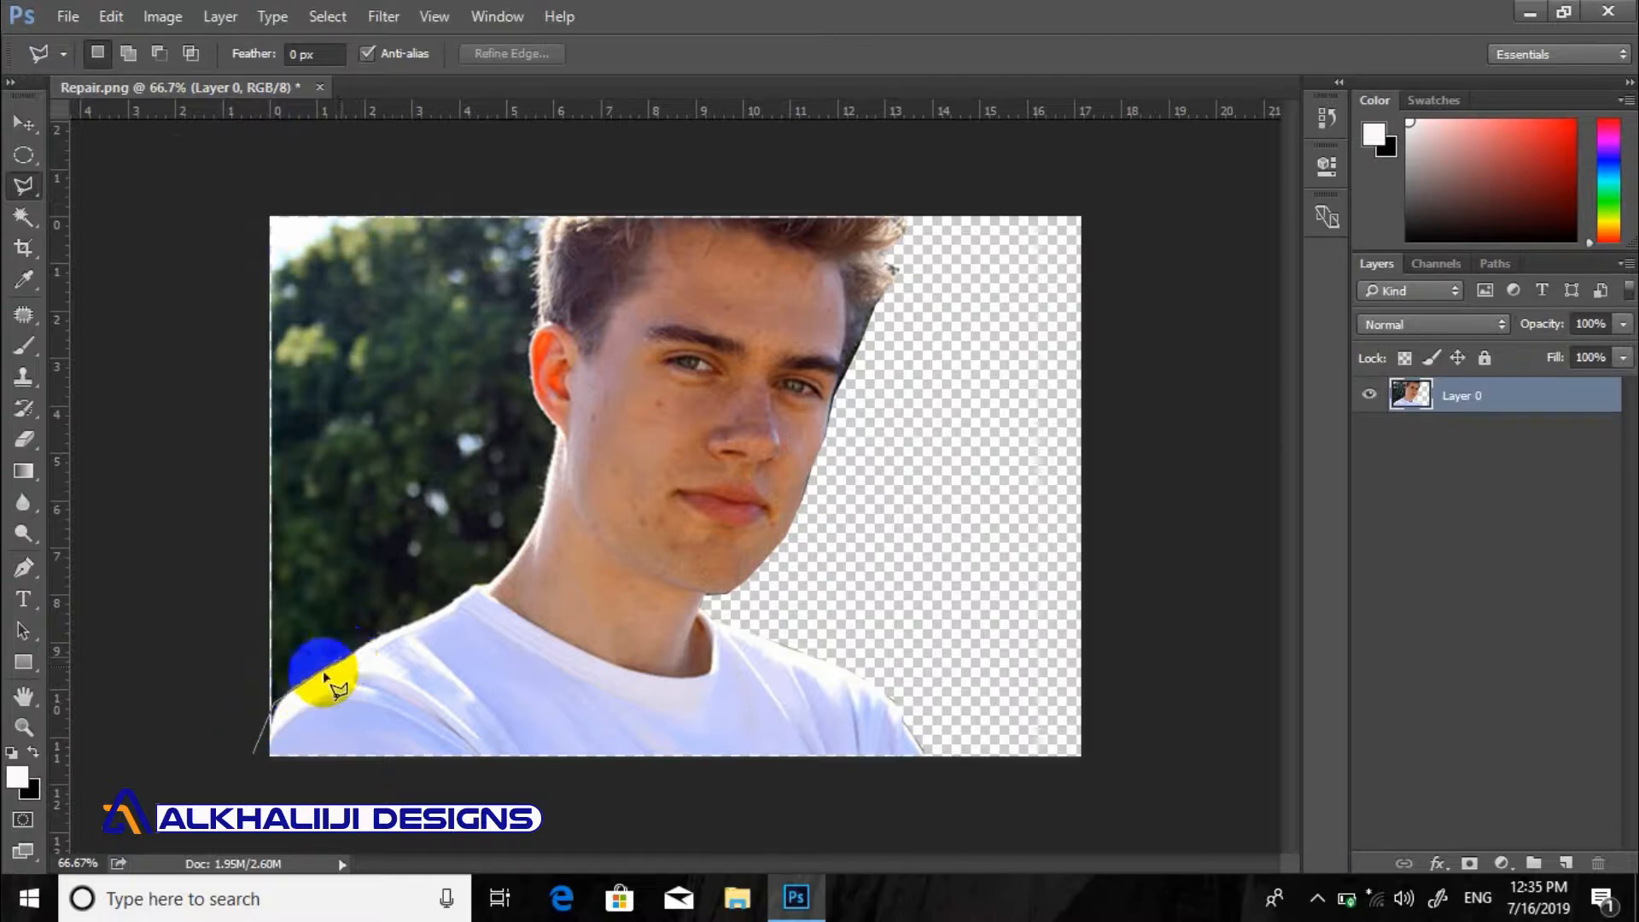
pyautogui.press('BackSpace')
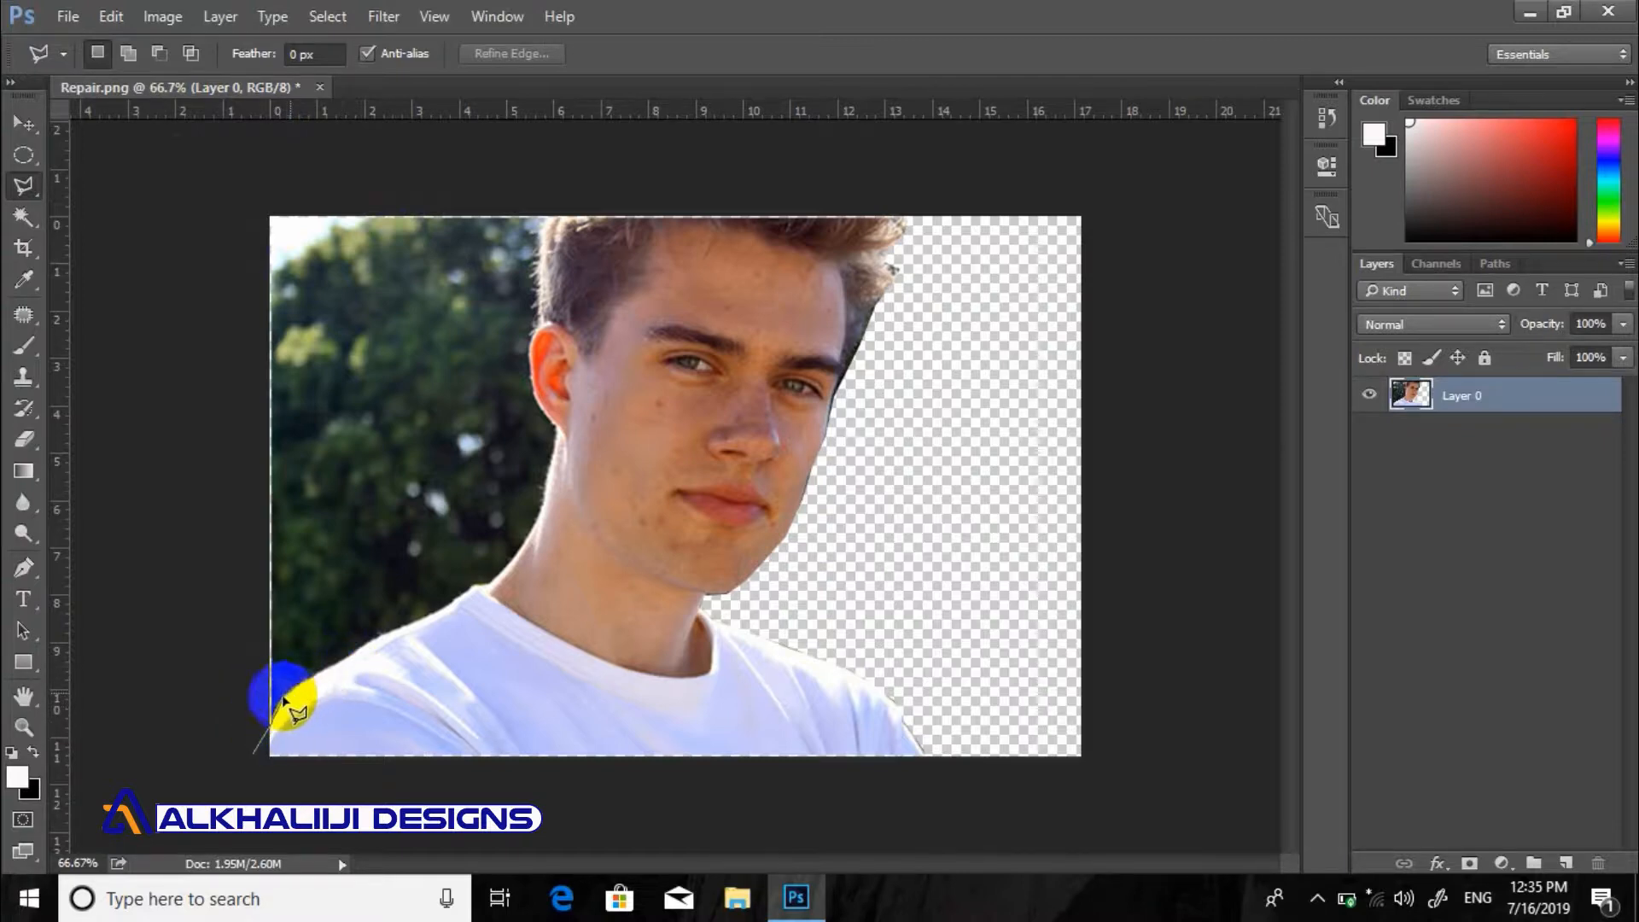
pyautogui.click(273, 721)
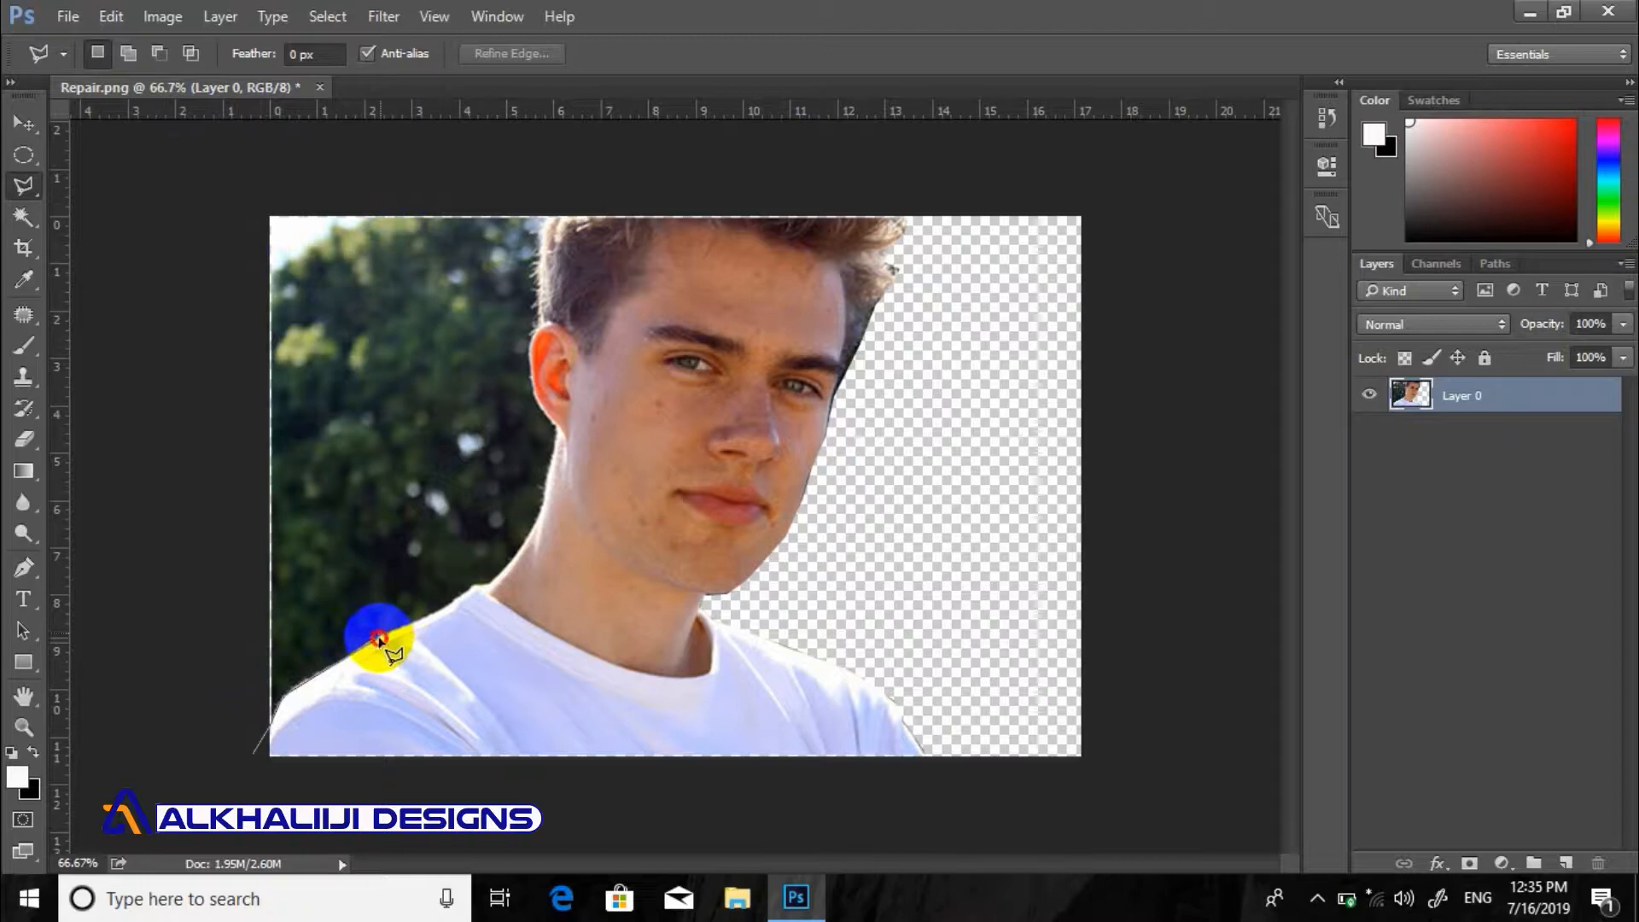
pyautogui.click(448, 604)
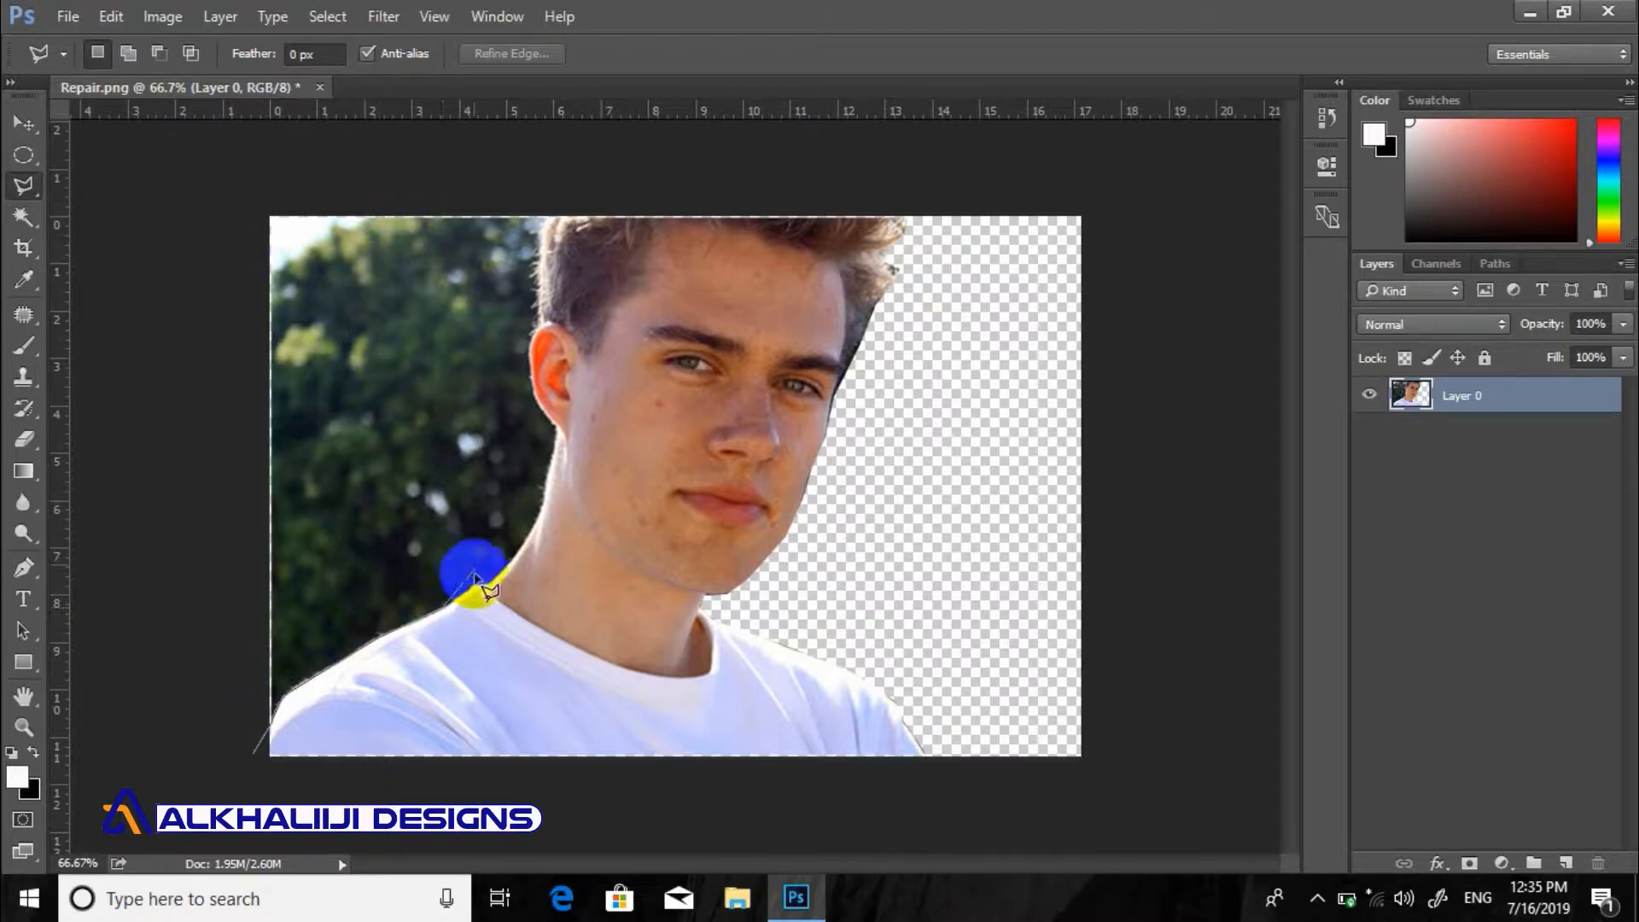
pyautogui.click(470, 586)
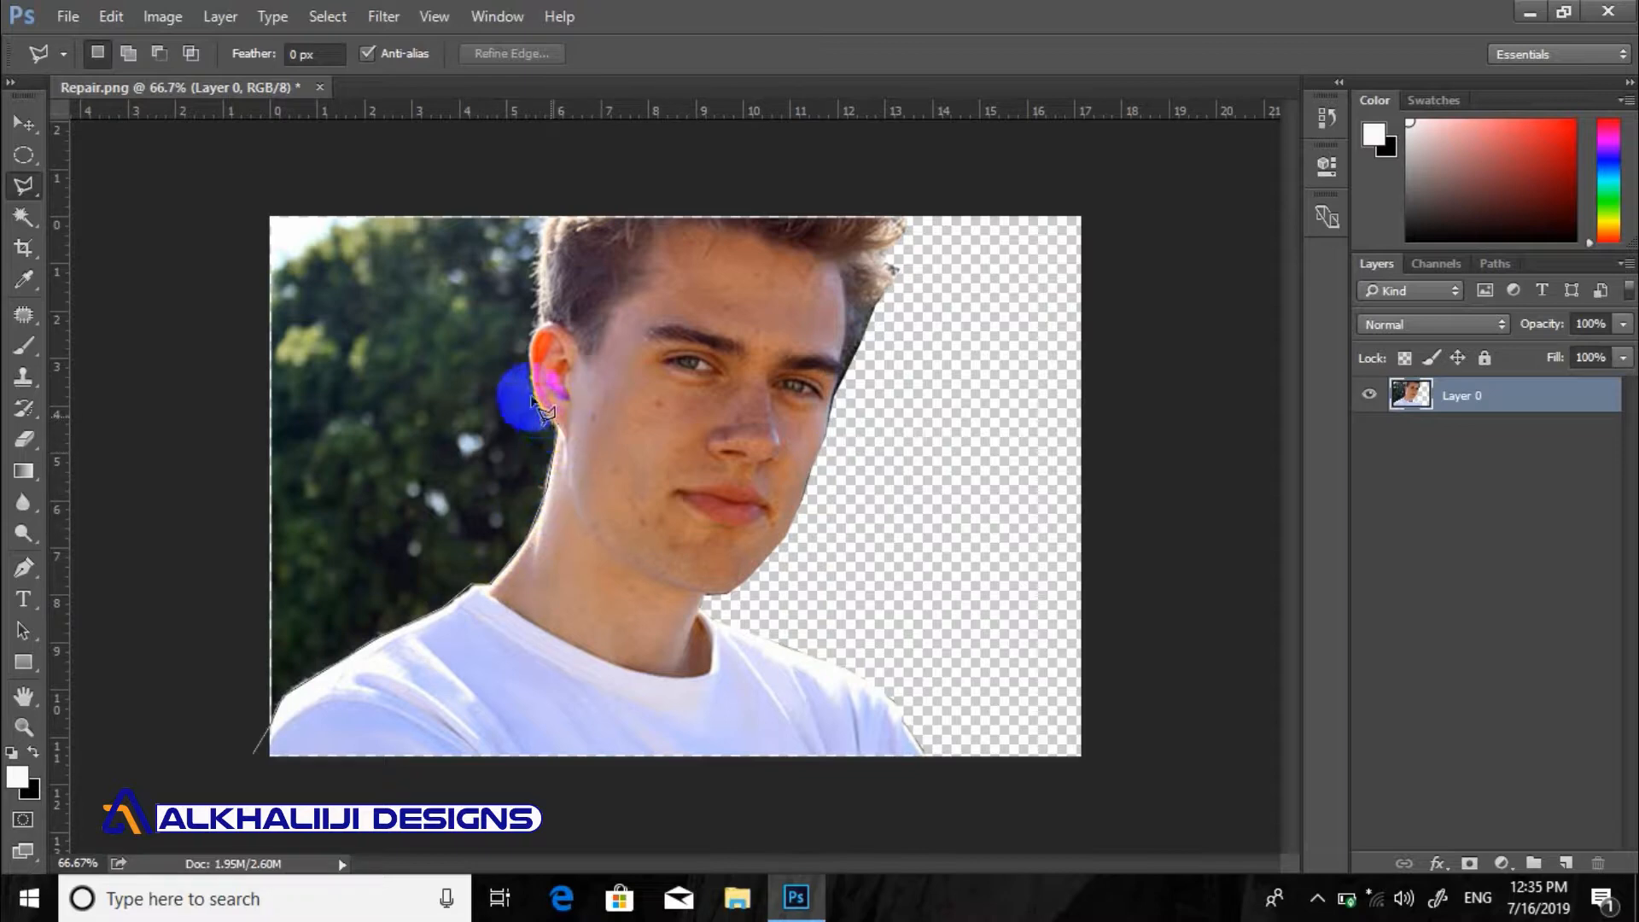
pyautogui.click(536, 341)
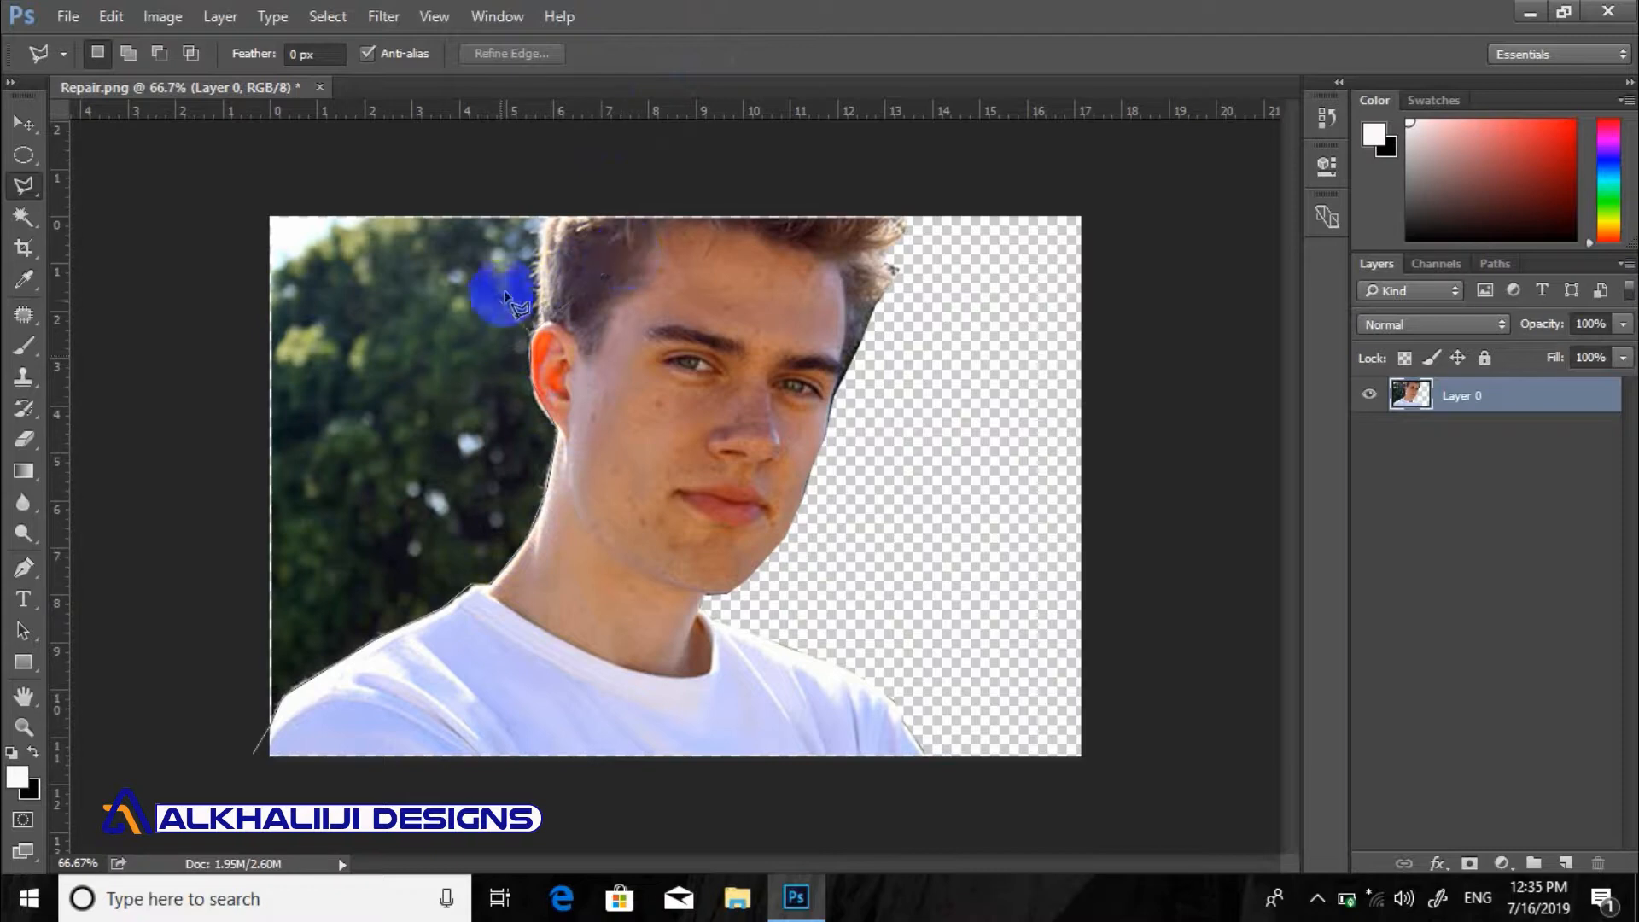
pyautogui.click(540, 344)
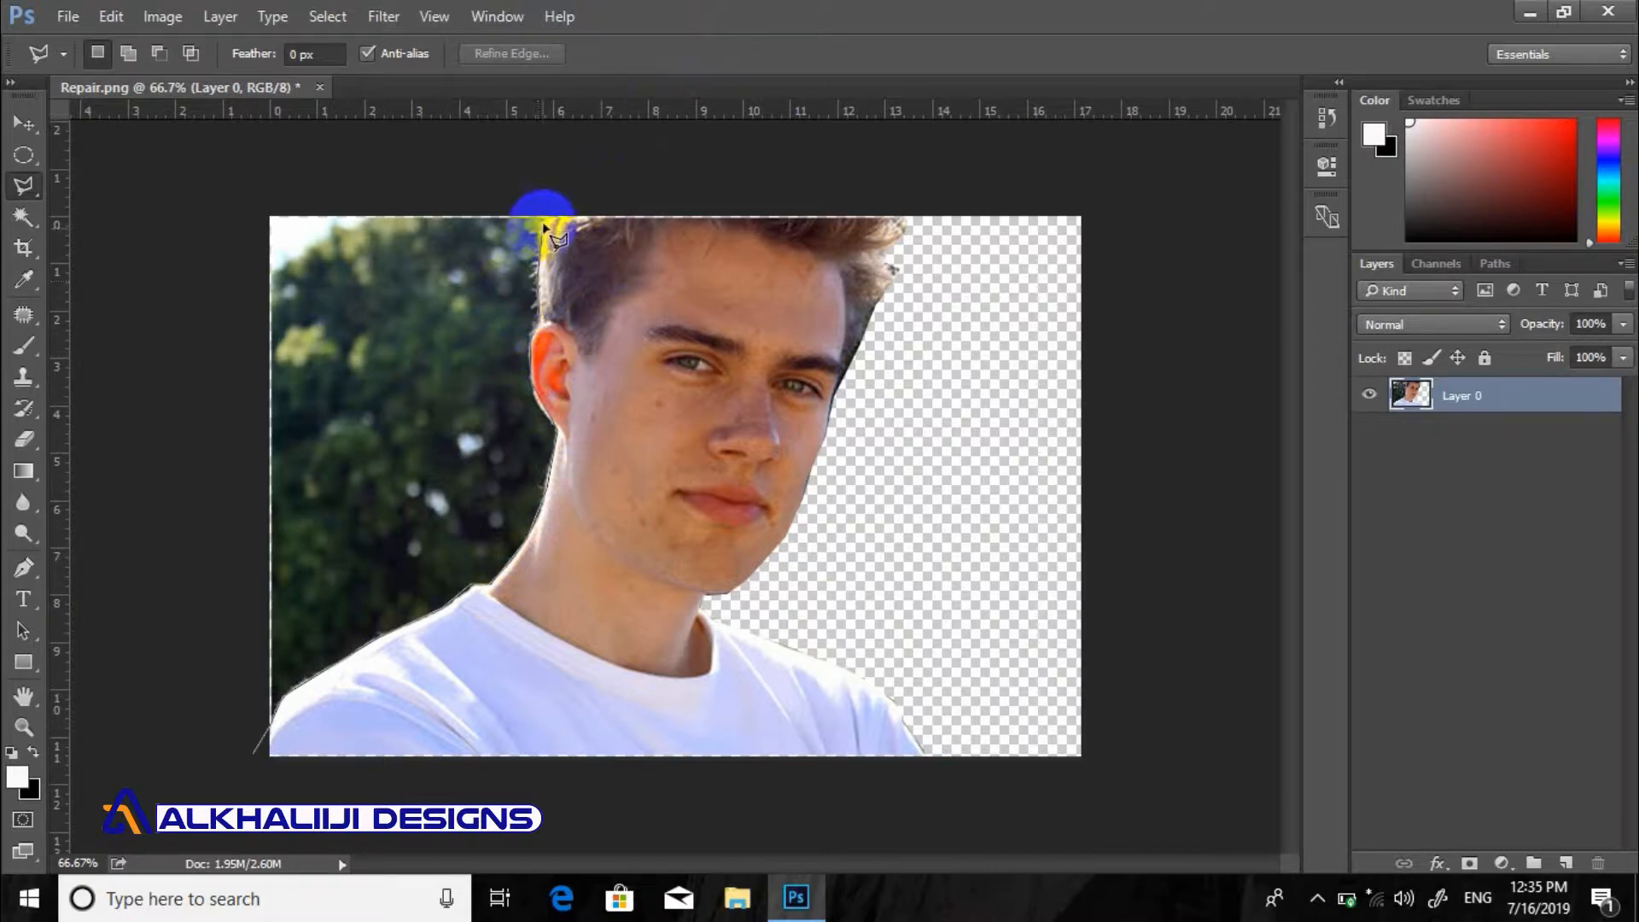
# Close the lasso outline outside the canvas around the background left of the man, delete that background and deselect
pyautogui.click(581, 173)
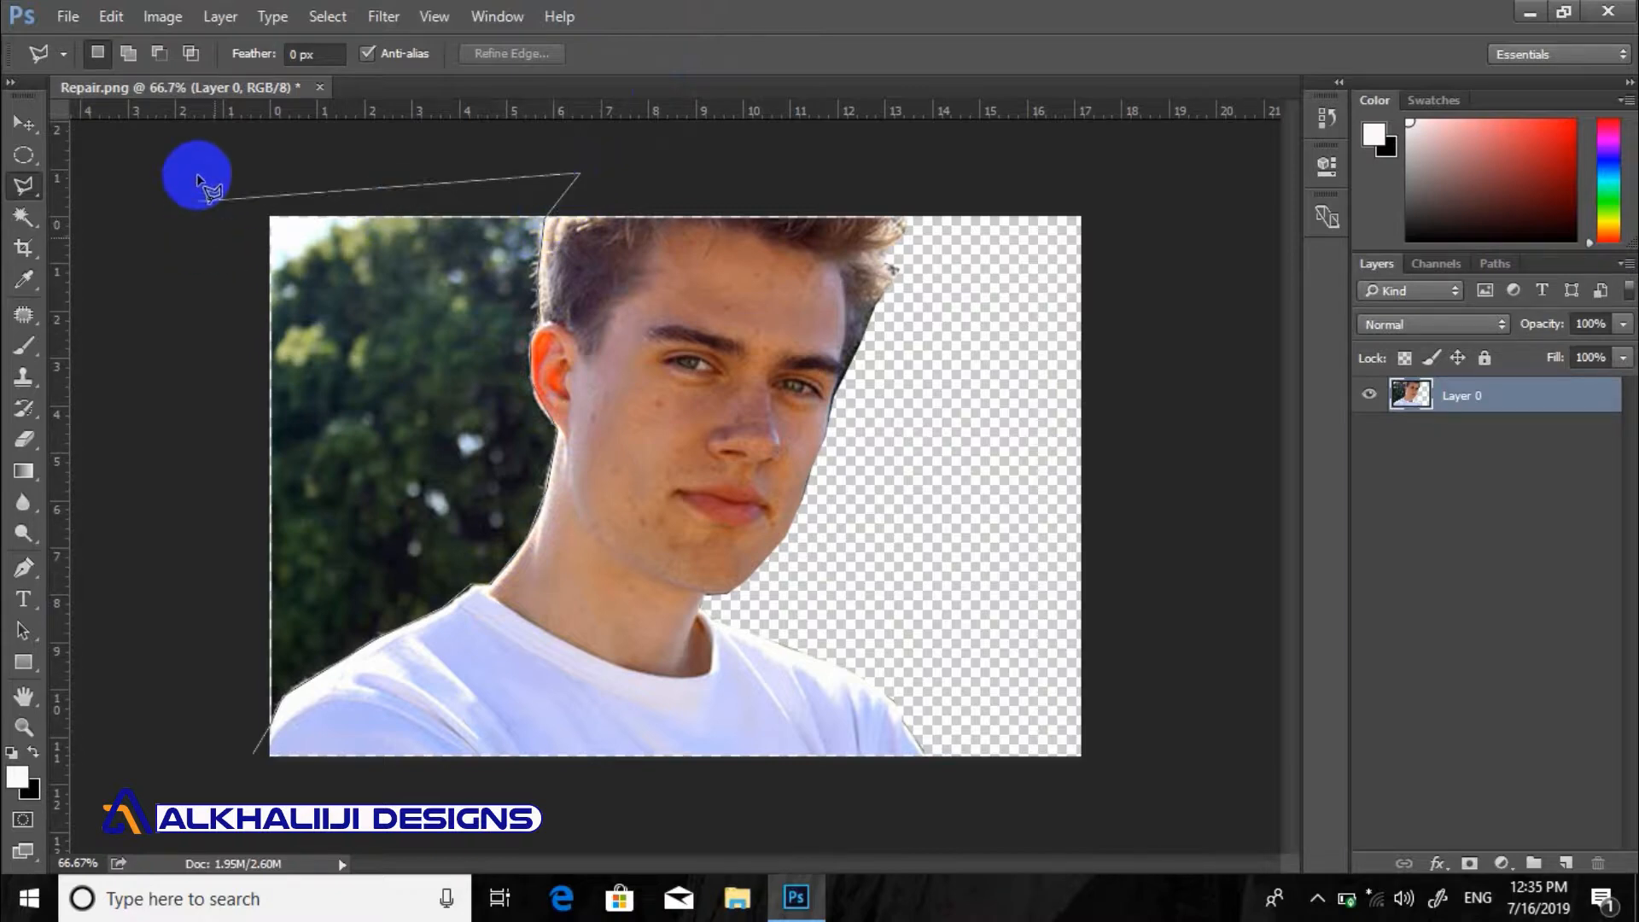
pyautogui.click(188, 182)
pyautogui.click(128, 589)
pyautogui.click(210, 763)
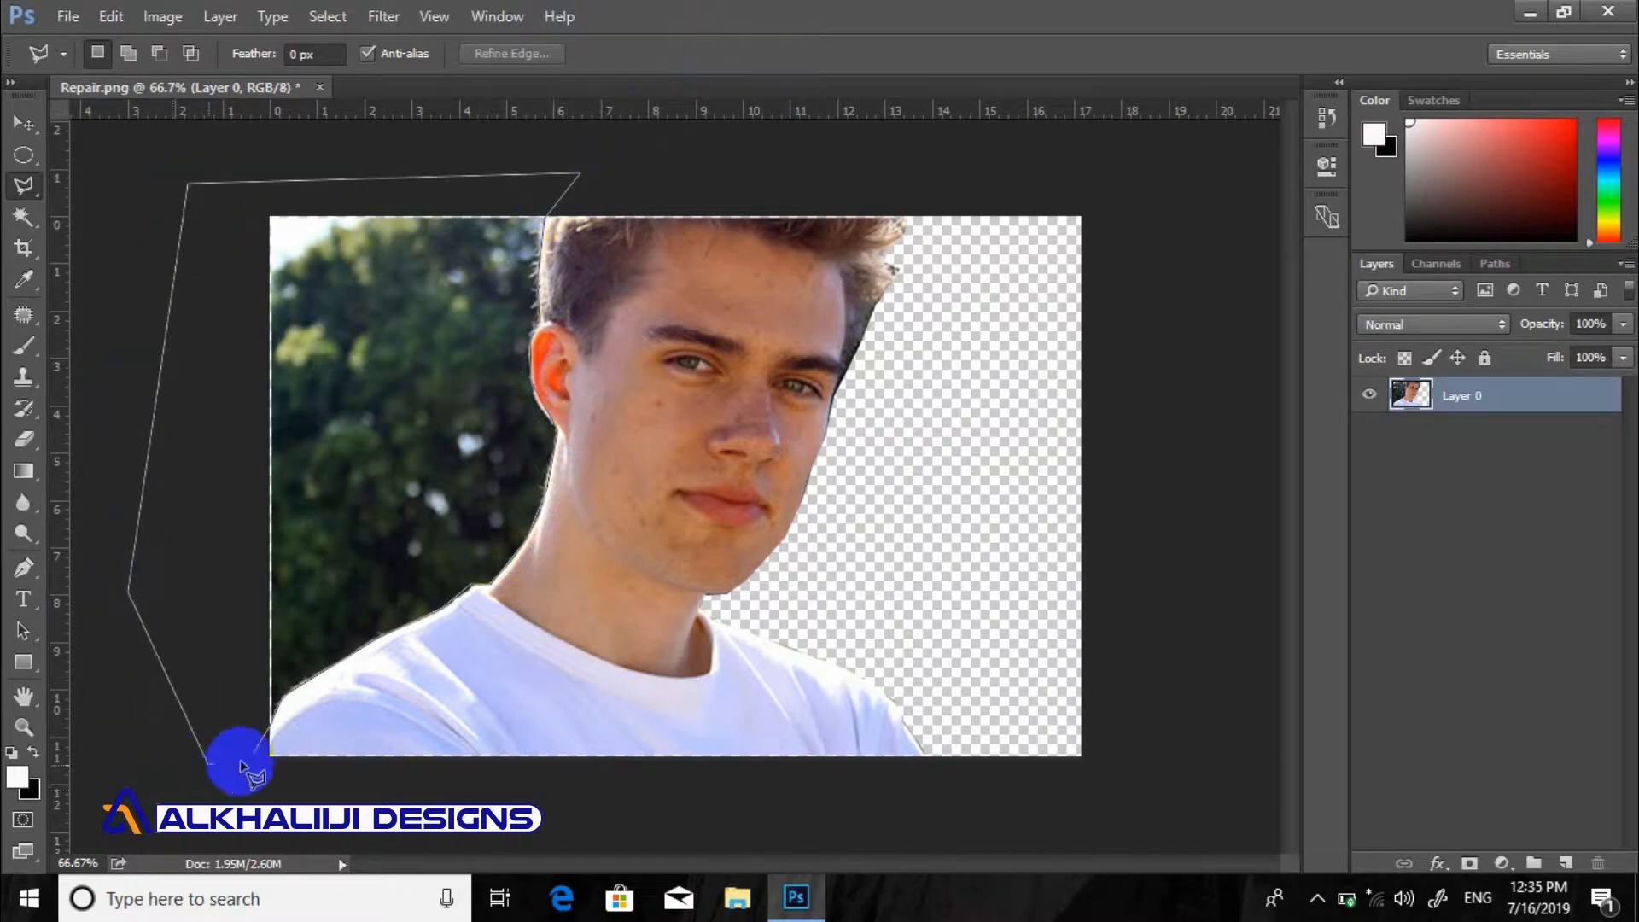
pyautogui.click(253, 756)
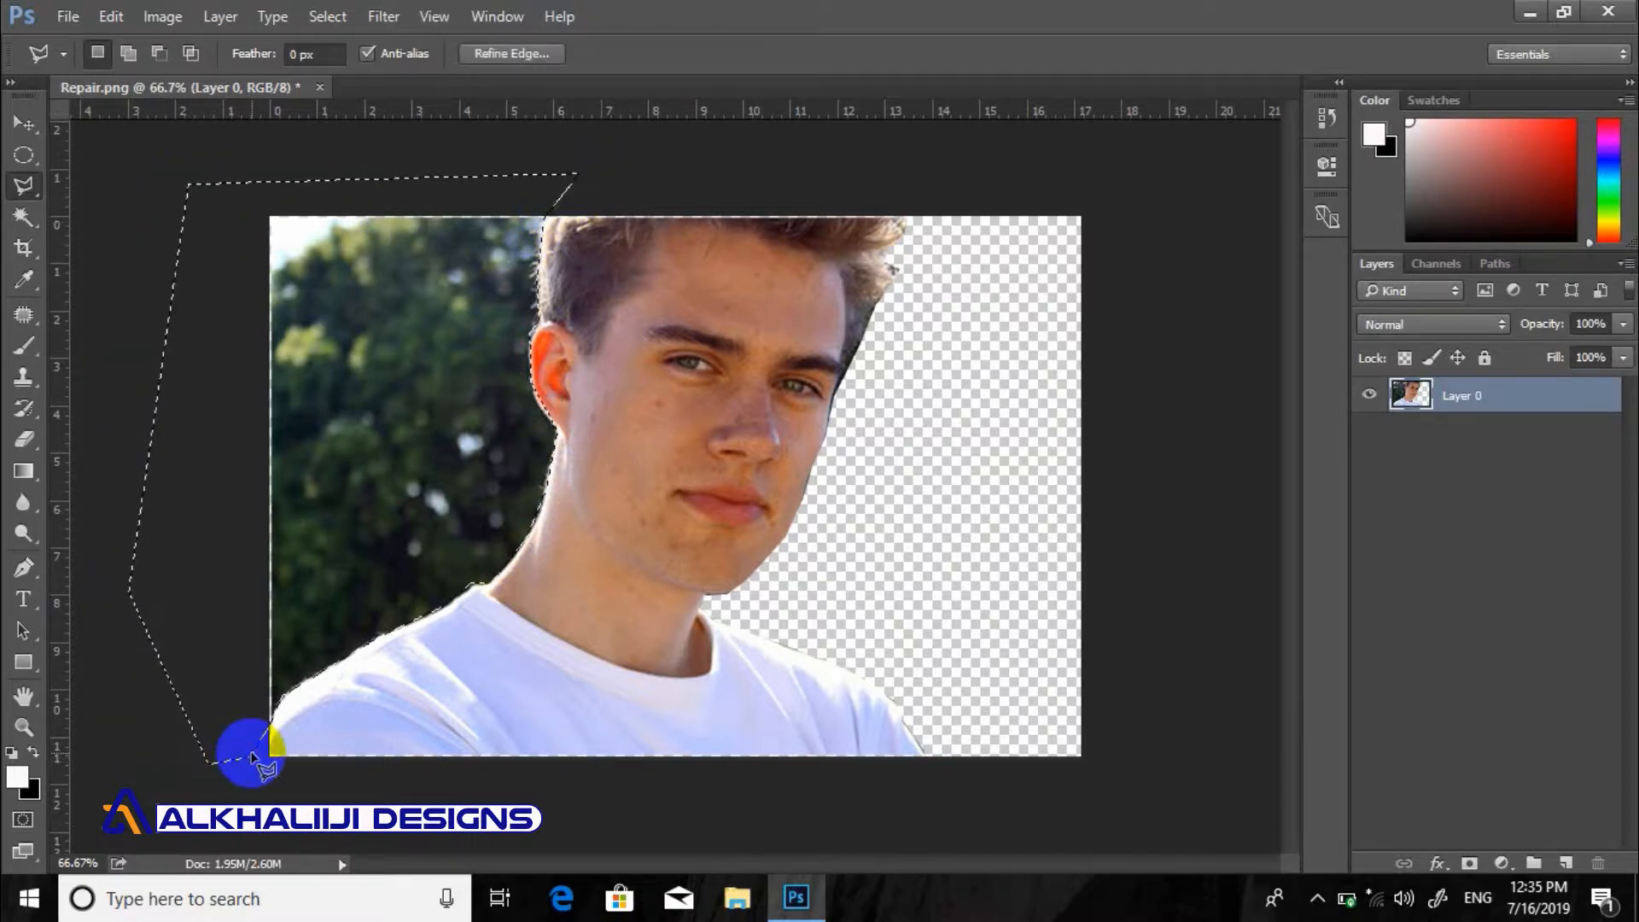
pyautogui.press('Delete')
pyautogui.hotkey('ctrl', 'd')
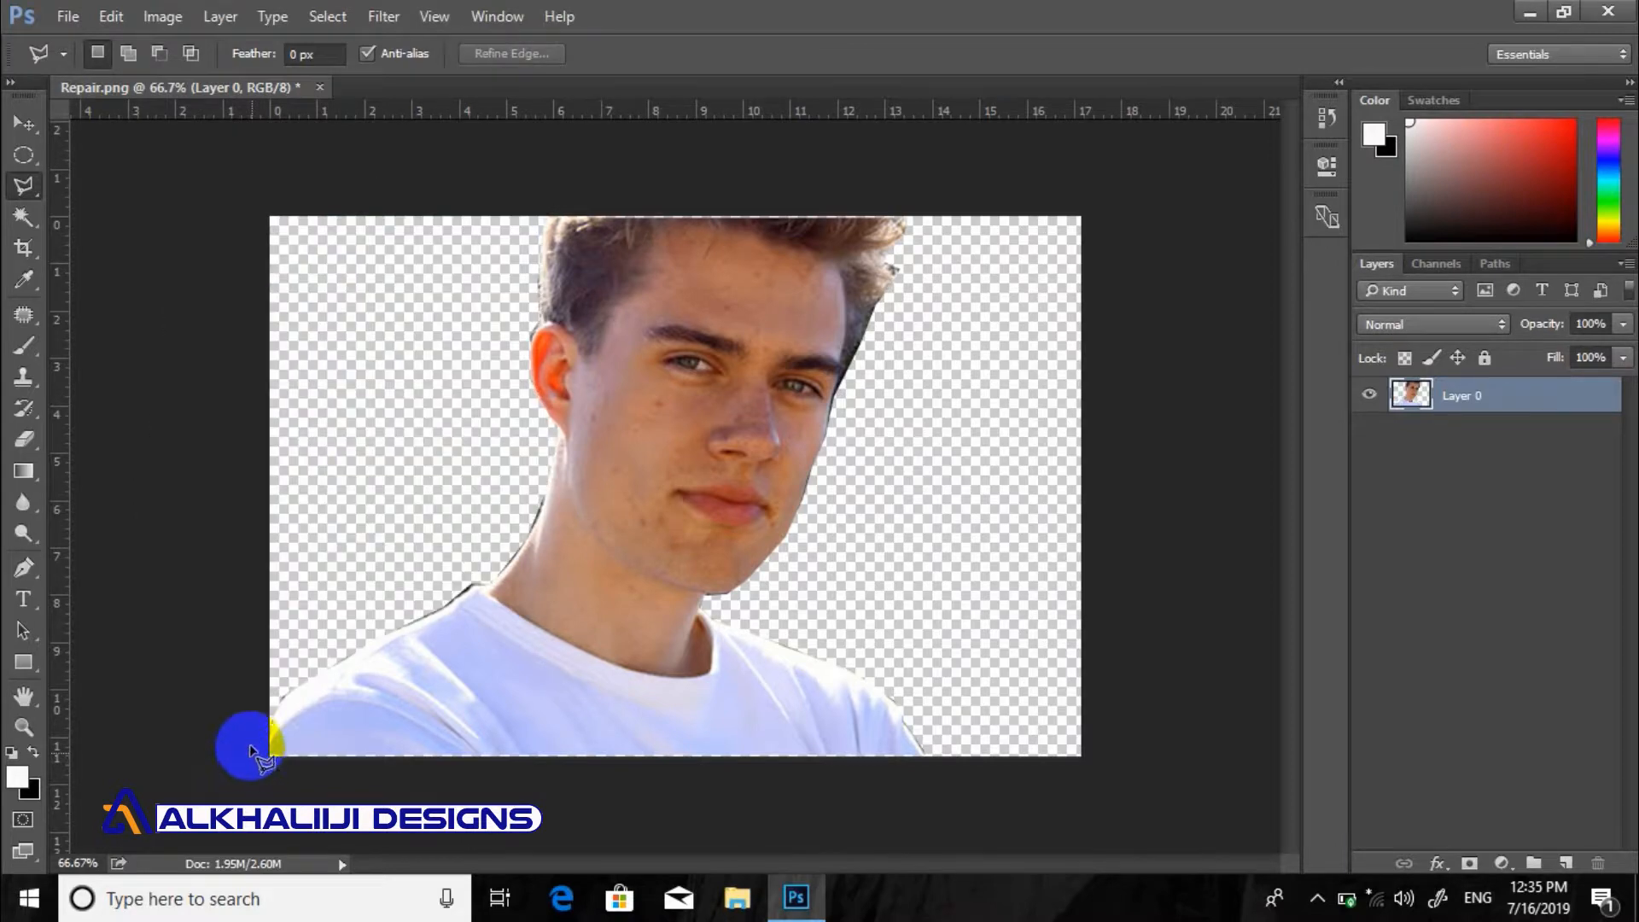
# Move the cut-out portrait on Layer 0 left and slightly down on the canvas with the Move tool
pyautogui.click(24, 124)
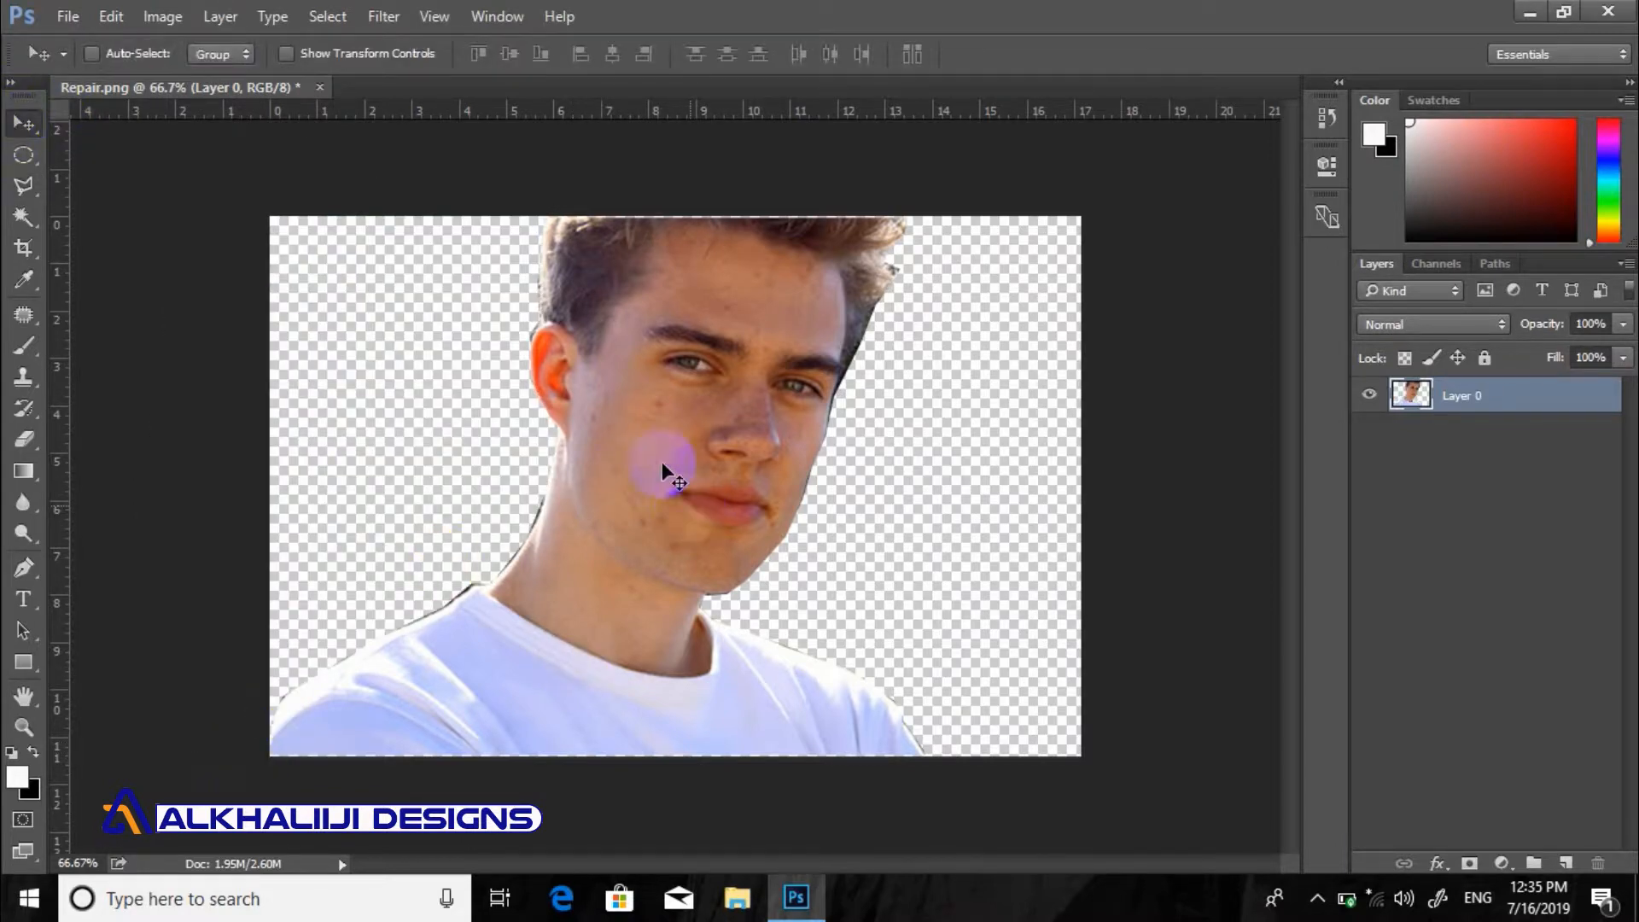
pyautogui.moveTo(662, 461); pyautogui.dragTo(680, 517)
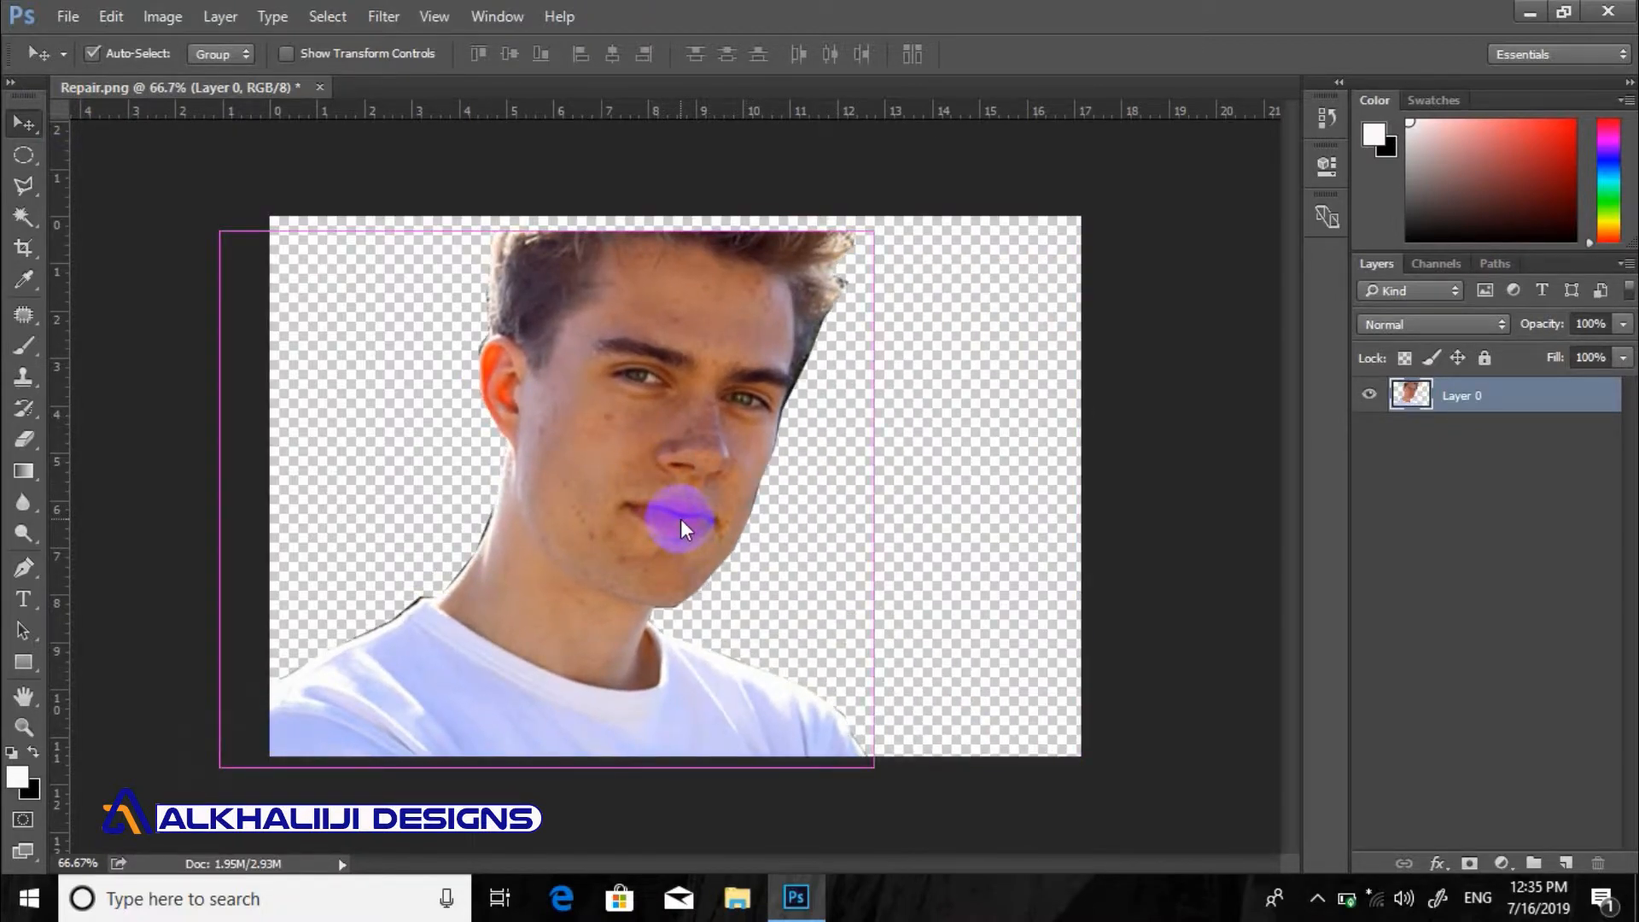
# Open the goat photo 2015-4-30-Alamios-Goat-Farm from the Practical Images folder
pyautogui.hotkey('ctrl', 'o')
pyautogui.click(679, 209)
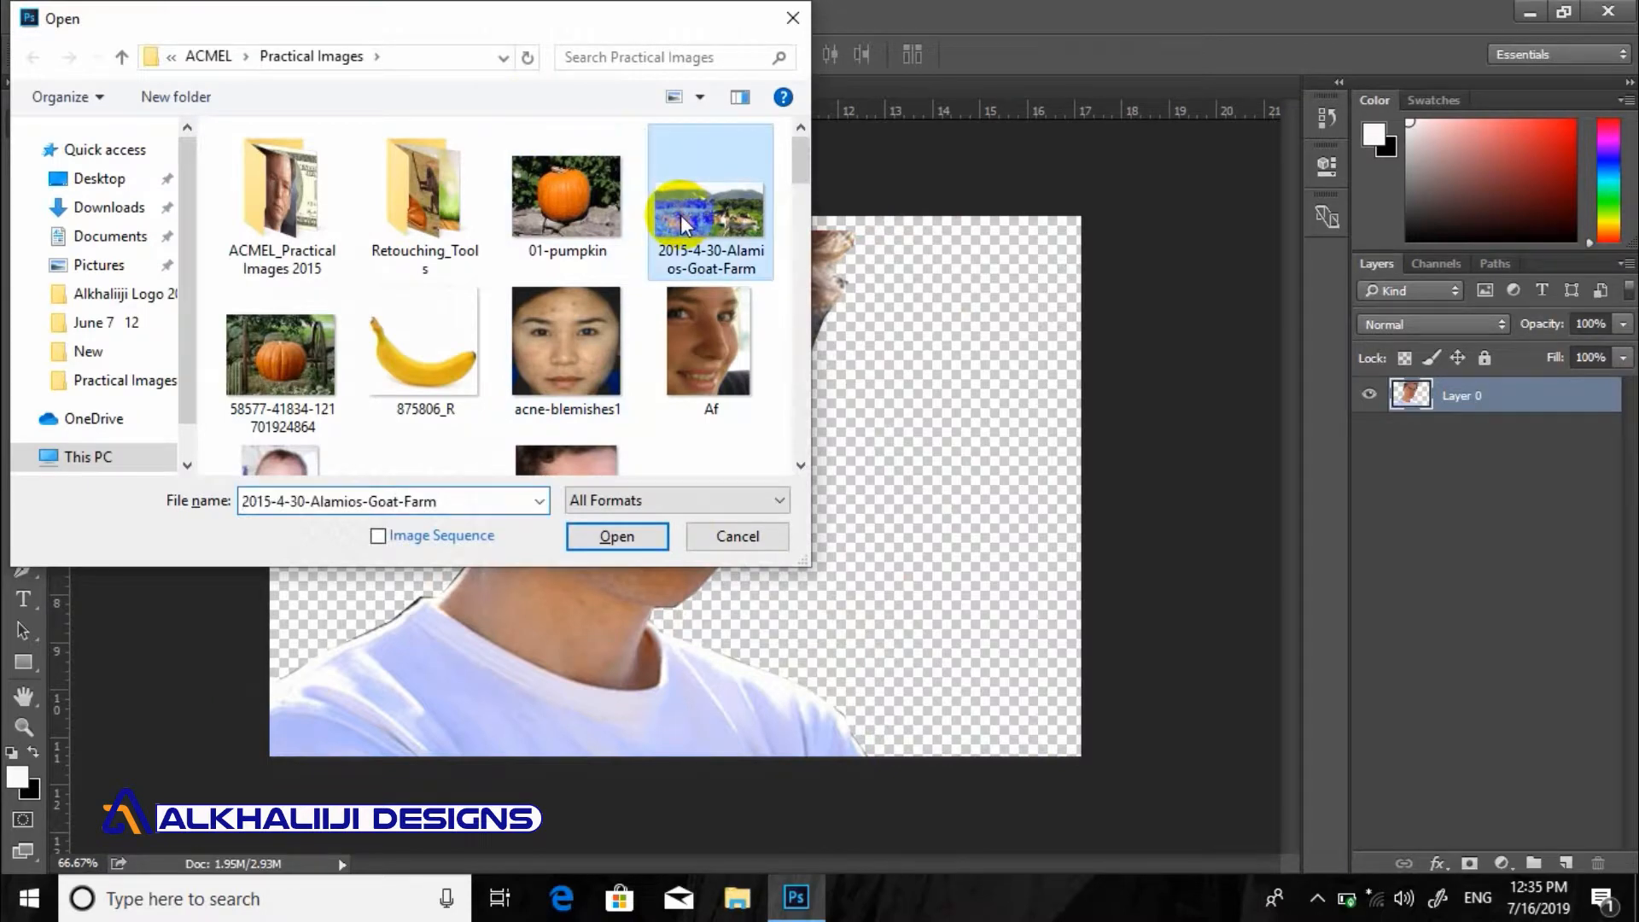
pyautogui.doubleClick(680, 212)
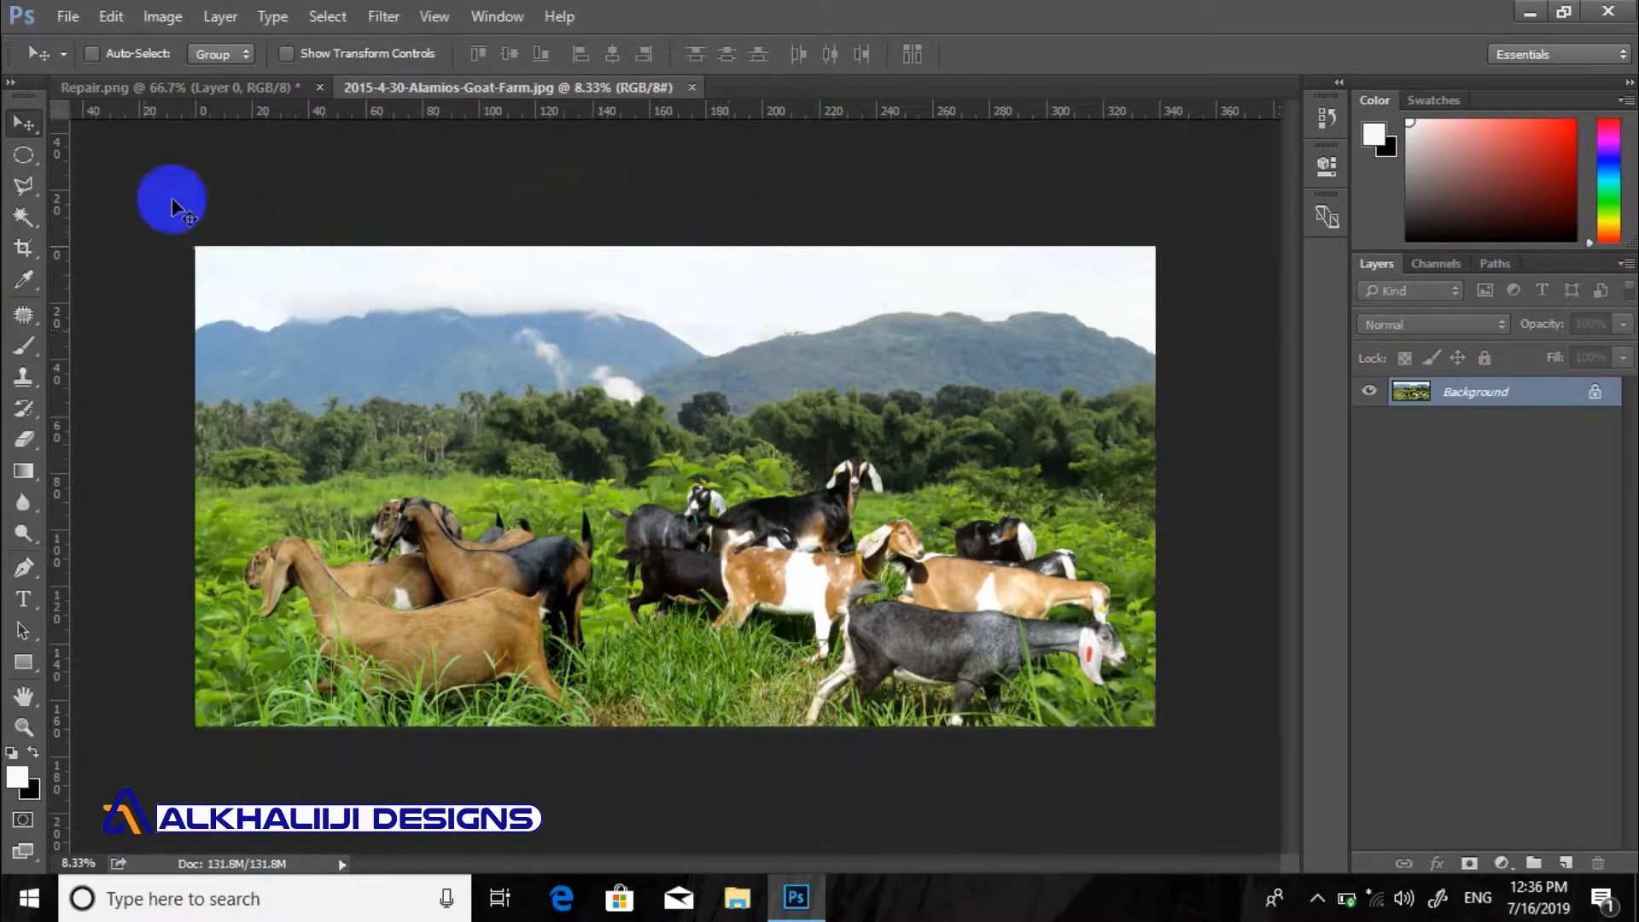
# Nudge the cut-out man in Repair.png slightly up and left and move a copy of him into the goat-farm photo
pyautogui.click(182, 89)
pyautogui.moveTo(618, 382); pyautogui.dragTo(599, 370)
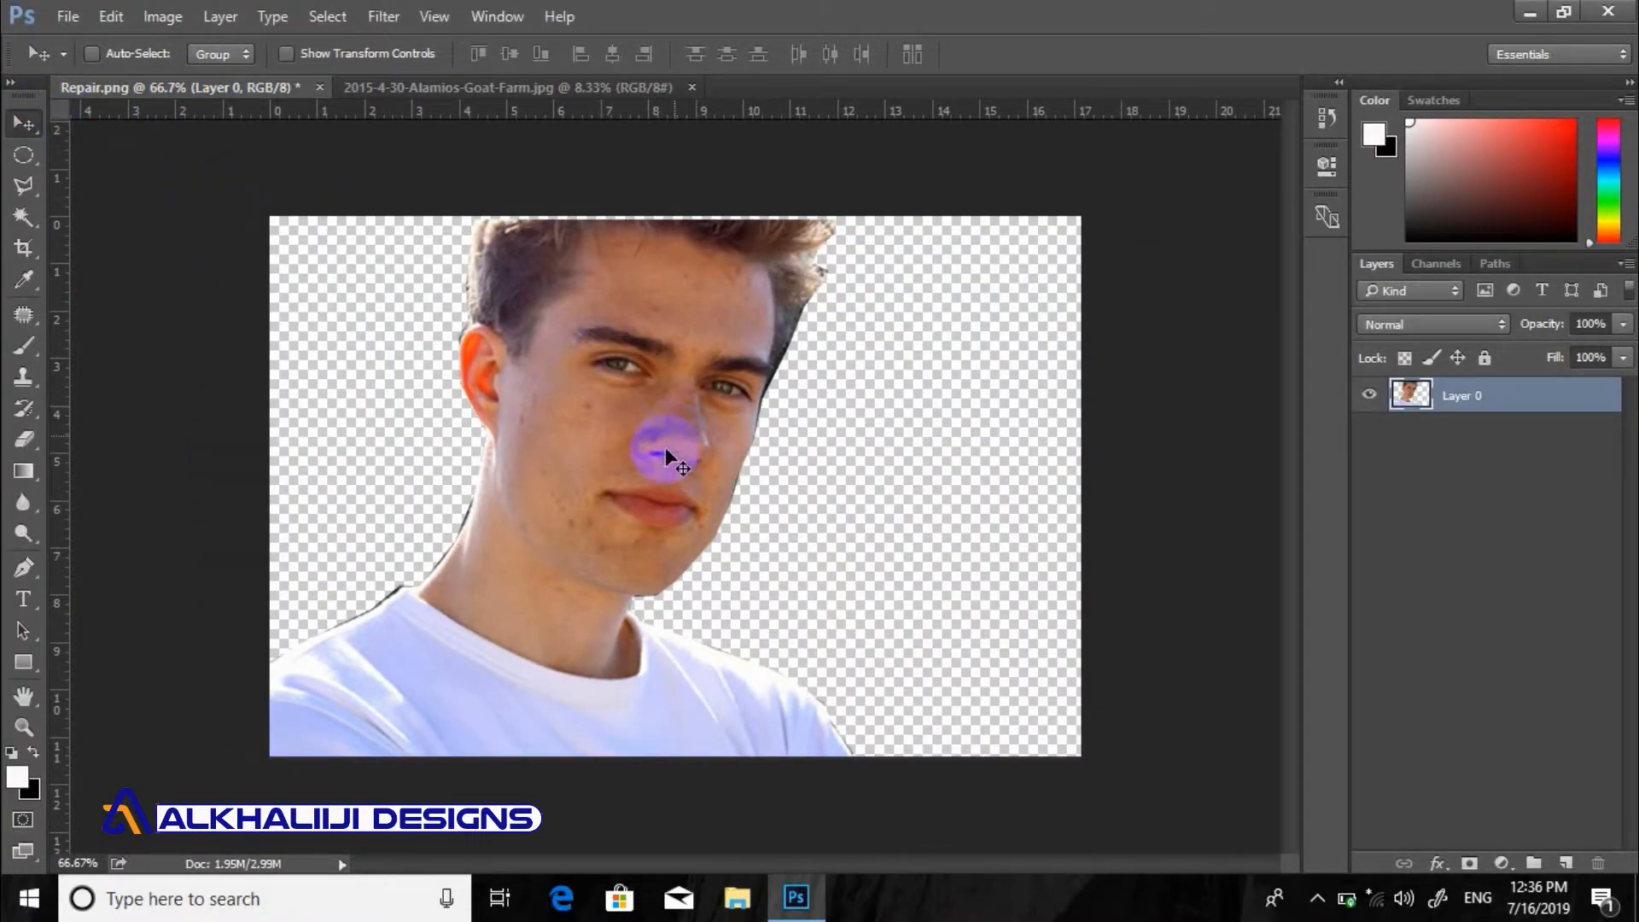
pyautogui.moveTo(658, 439)
pyautogui.mouseDown()
pyautogui.moveTo(651, 311)
pyautogui.moveTo(688, 165)
pyautogui.moveTo(581, 73)
pyautogui.moveTo(523, 74)
pyautogui.moveTo(607, 337)
pyautogui.moveTo(668, 428)
pyautogui.mouseUp()
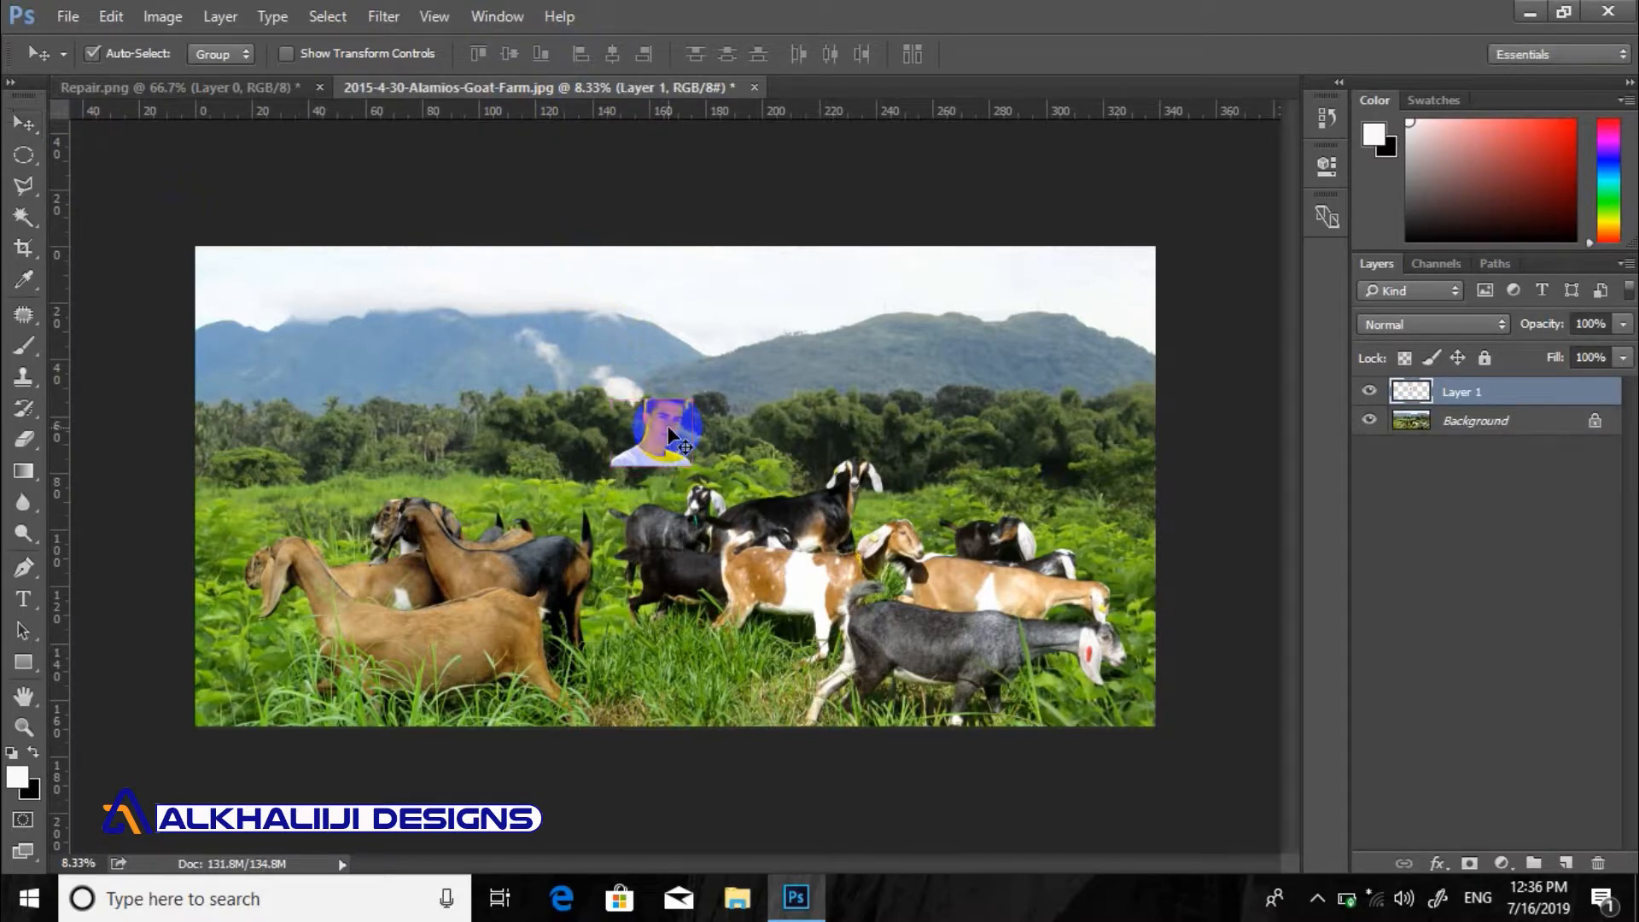
# Scale the man on Layer 1 proportionally to 454% and move him down and left, over the goats at the left
pyautogui.hotkey('ctrl', 't')
pyautogui.click(363, 57)
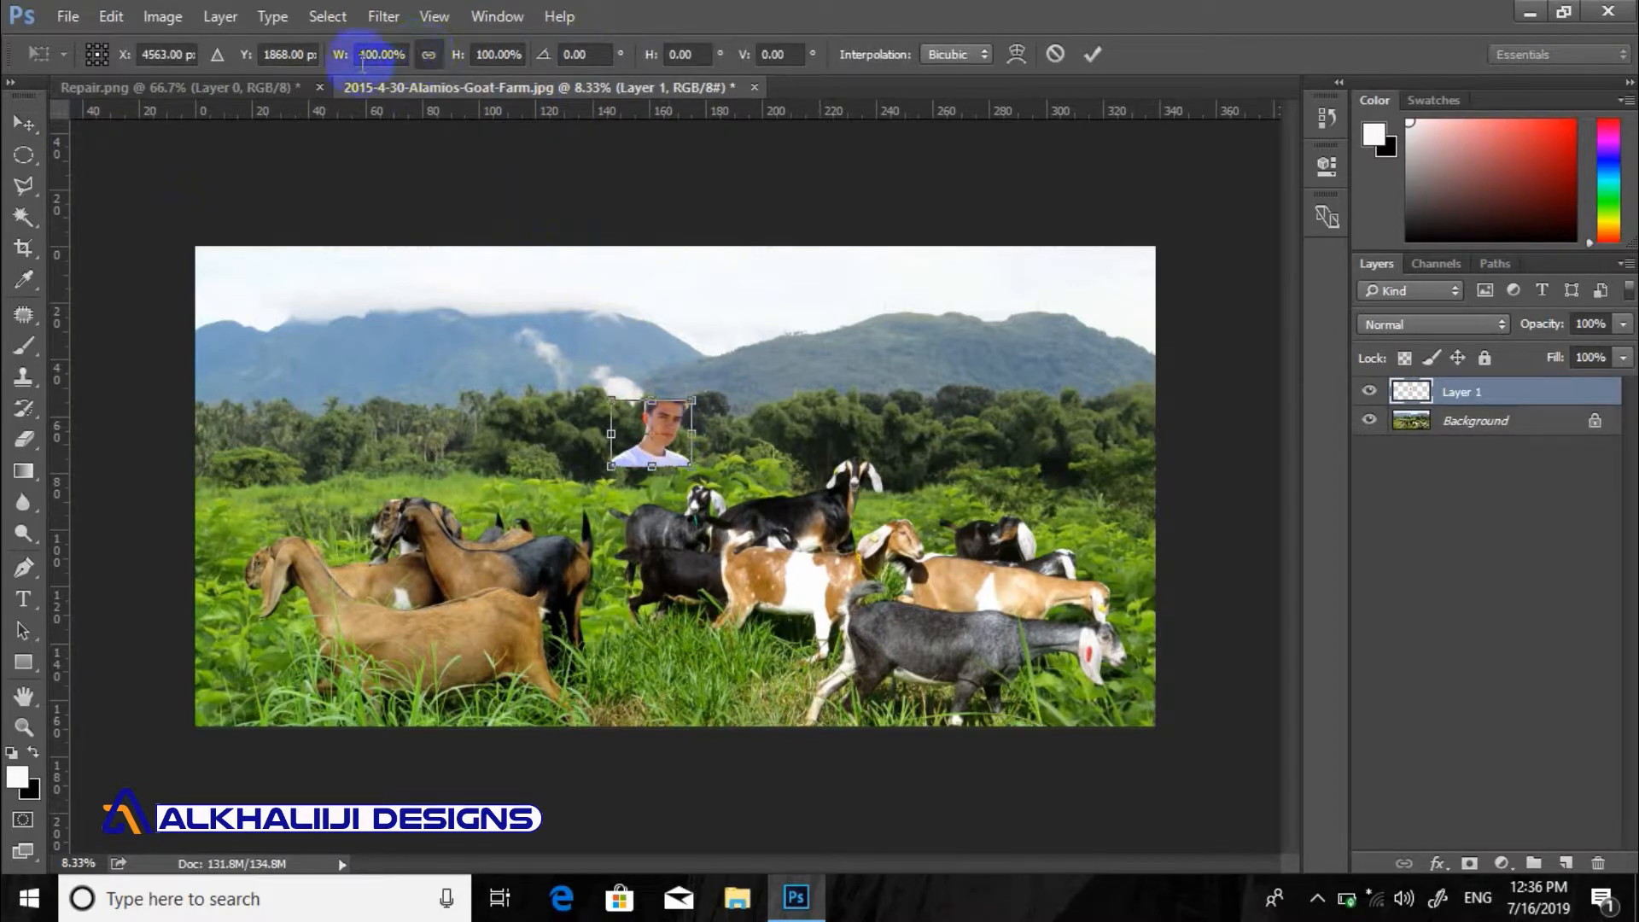
pyautogui.moveTo(327, 54); pyautogui.dragTo(762, 105)
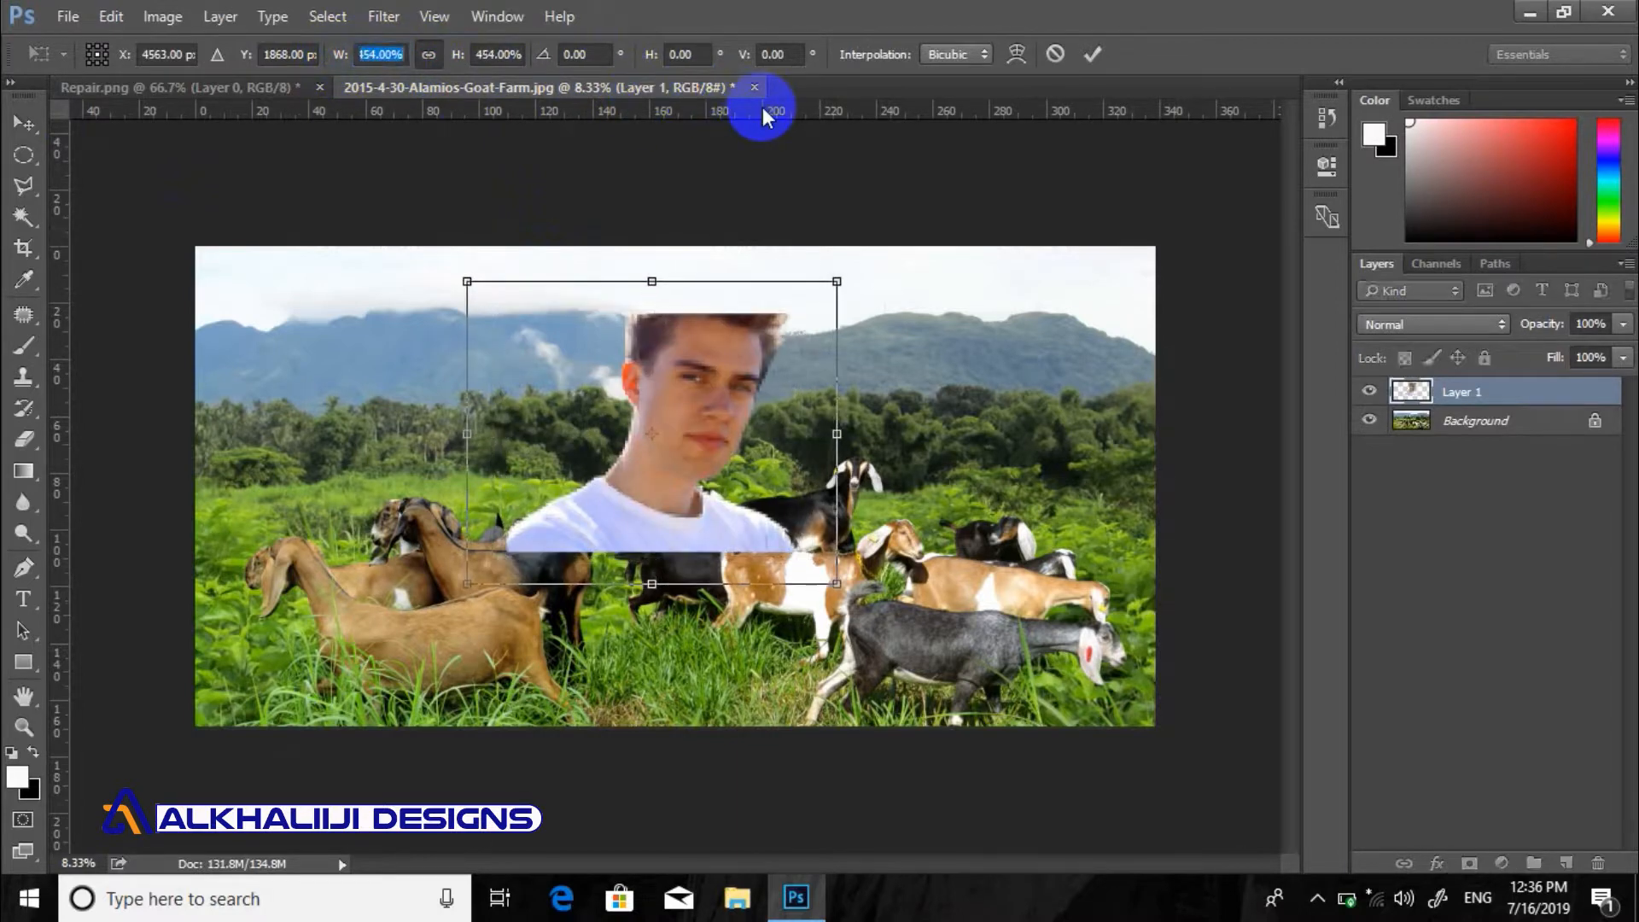
pyautogui.press('Return')
pyautogui.moveTo(751, 330); pyautogui.dragTo(628, 391)
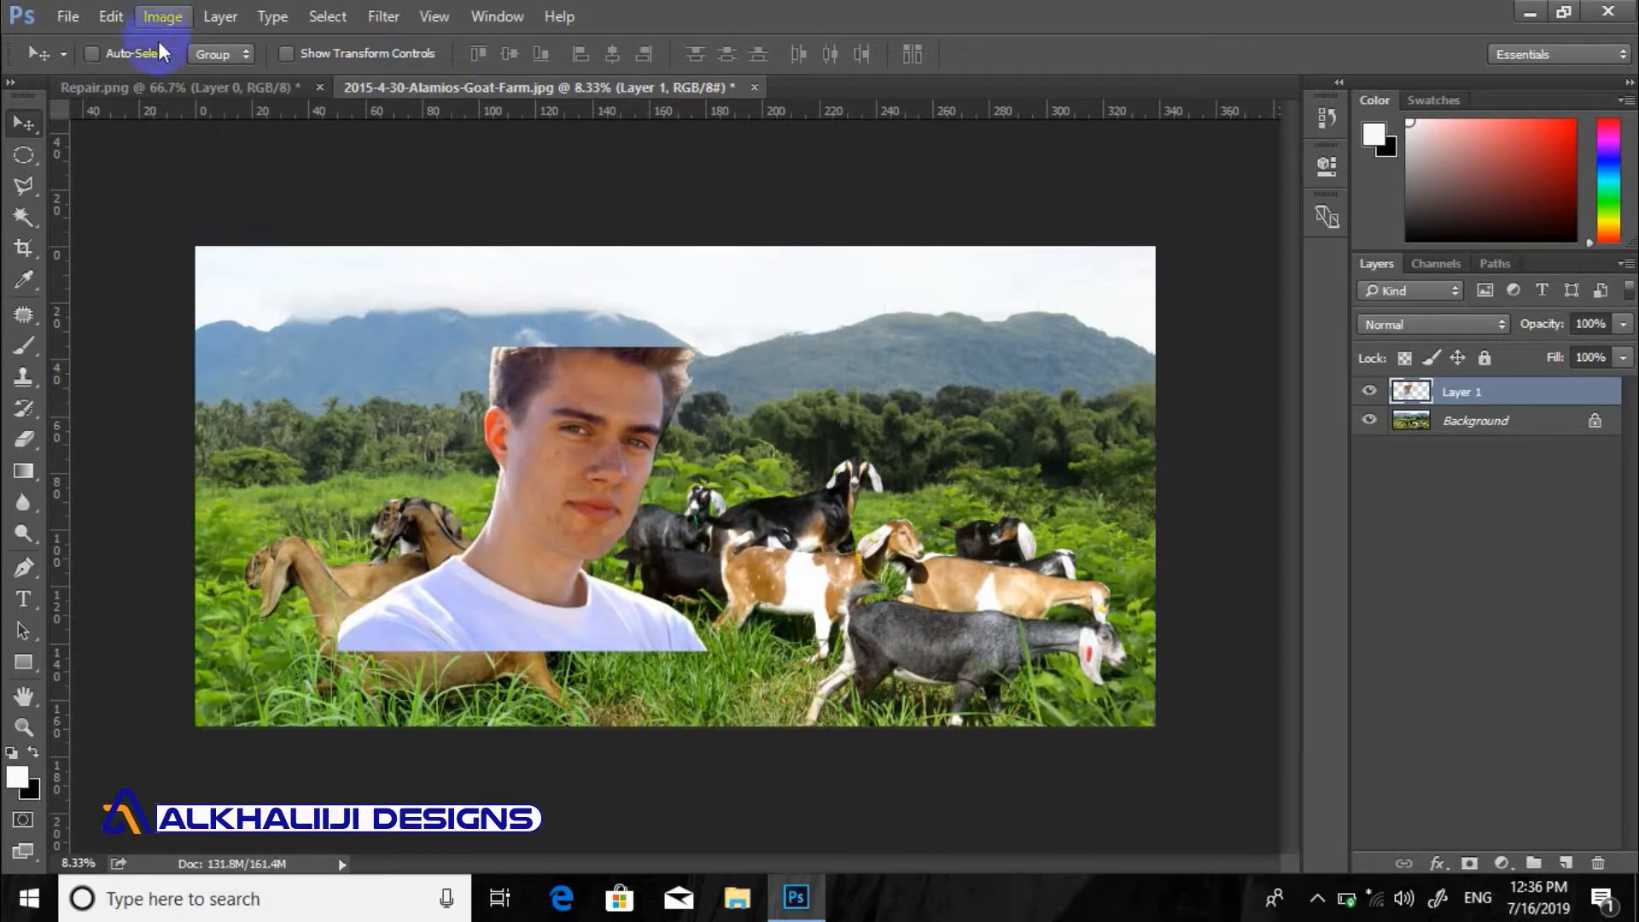
# Return to Repair.png and set the Elliptical Marquee tool to a 50 px feather
pyautogui.click(171, 84)
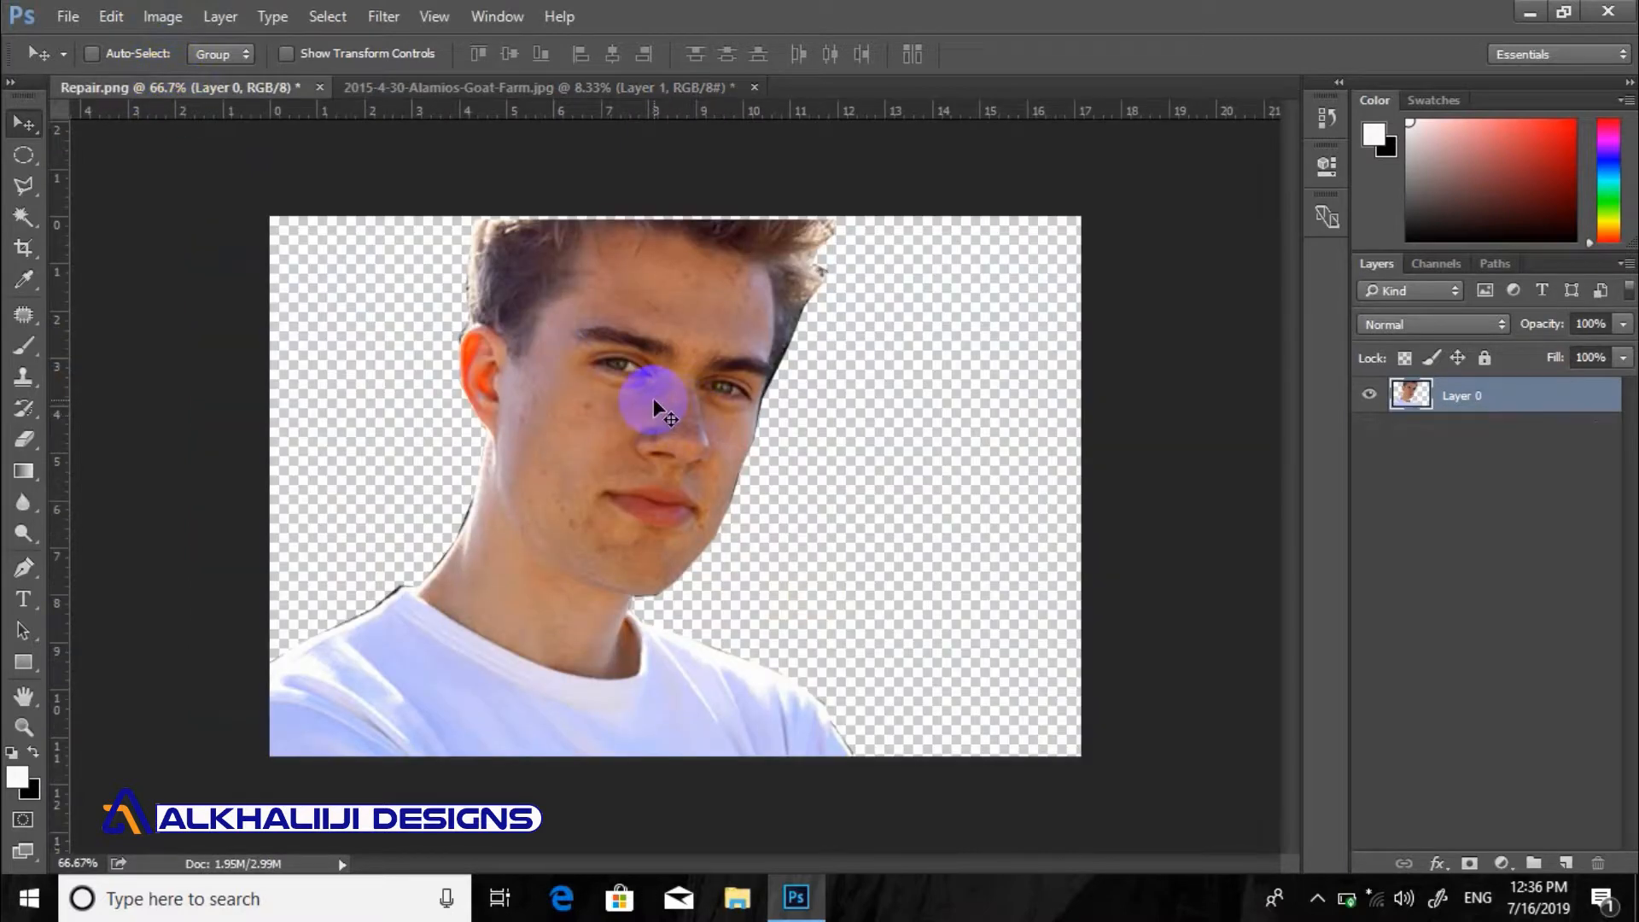
pyautogui.moveTo(33, 155); pyautogui.dragTo(113, 179)
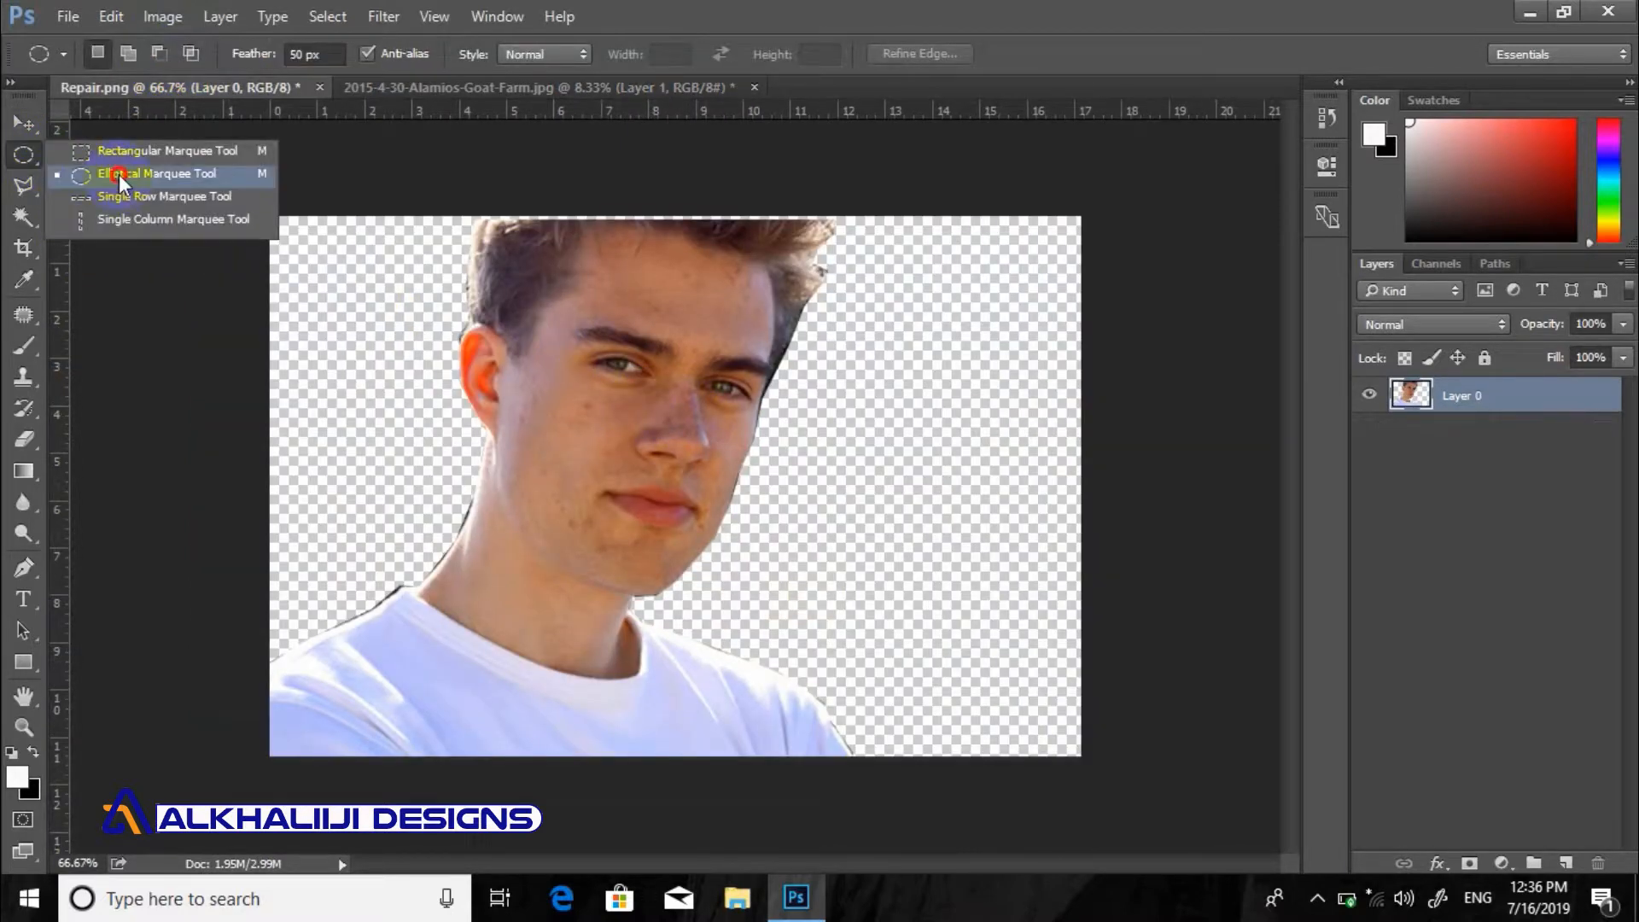
pyautogui.click(119, 174)
pyautogui.click(309, 54)
pyautogui.click(131, 53)
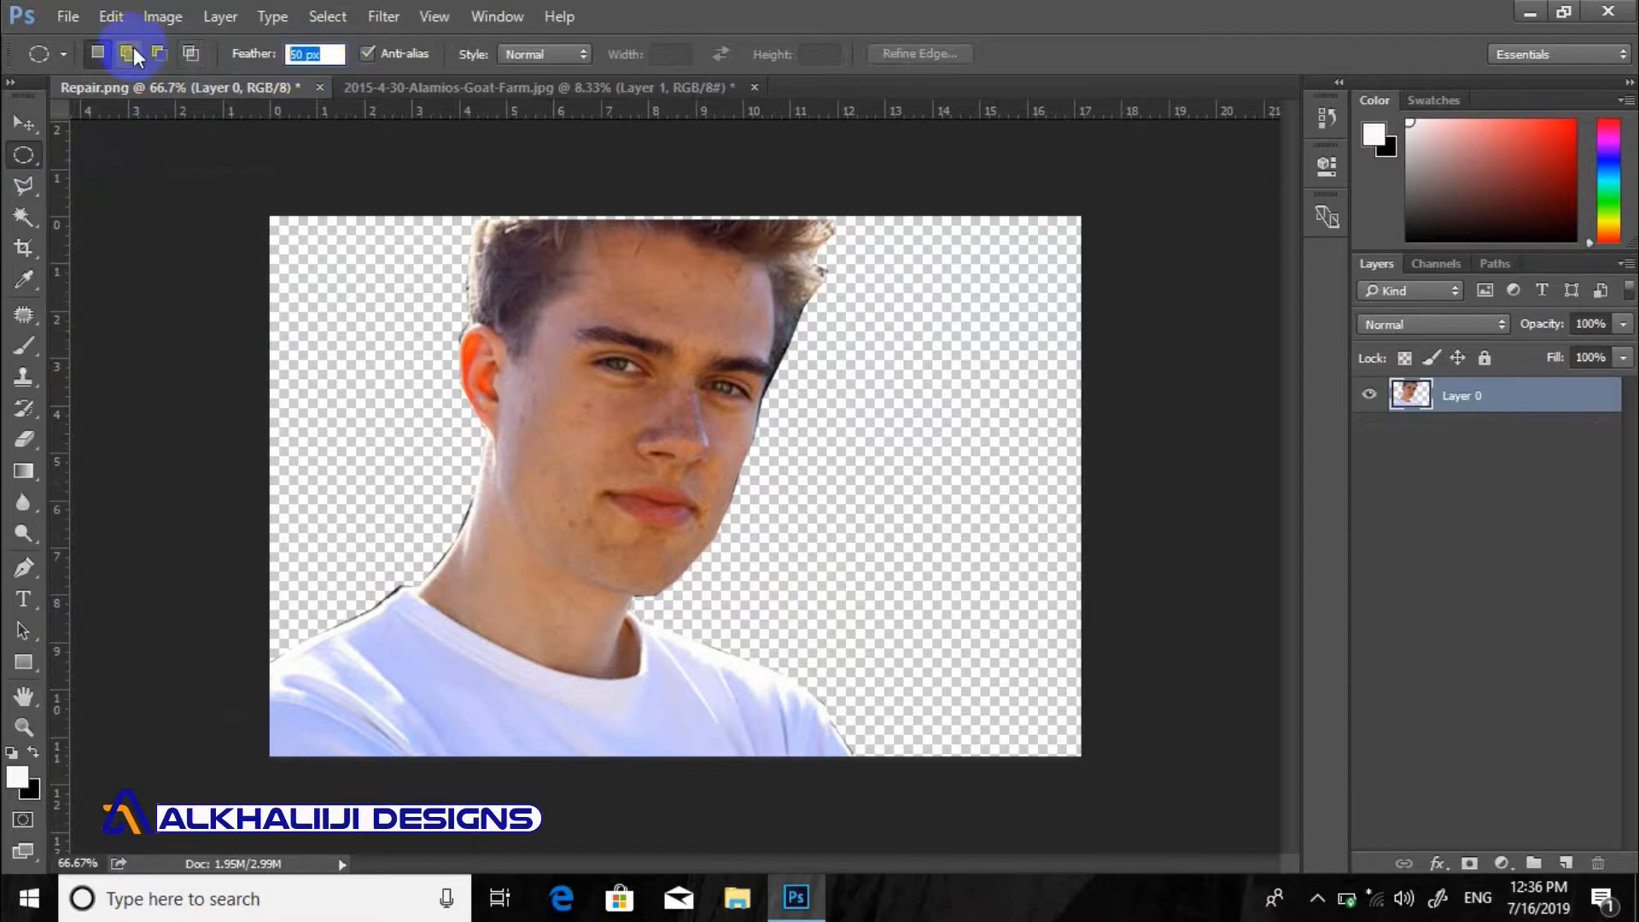
pyautogui.write('50')
pyautogui.press('Return')
# Select the man's face and neck with a tall feathered ellipse and paste a copy into the goat-farm photo
pyautogui.moveTo(410, 230); pyautogui.dragTo(811, 755)
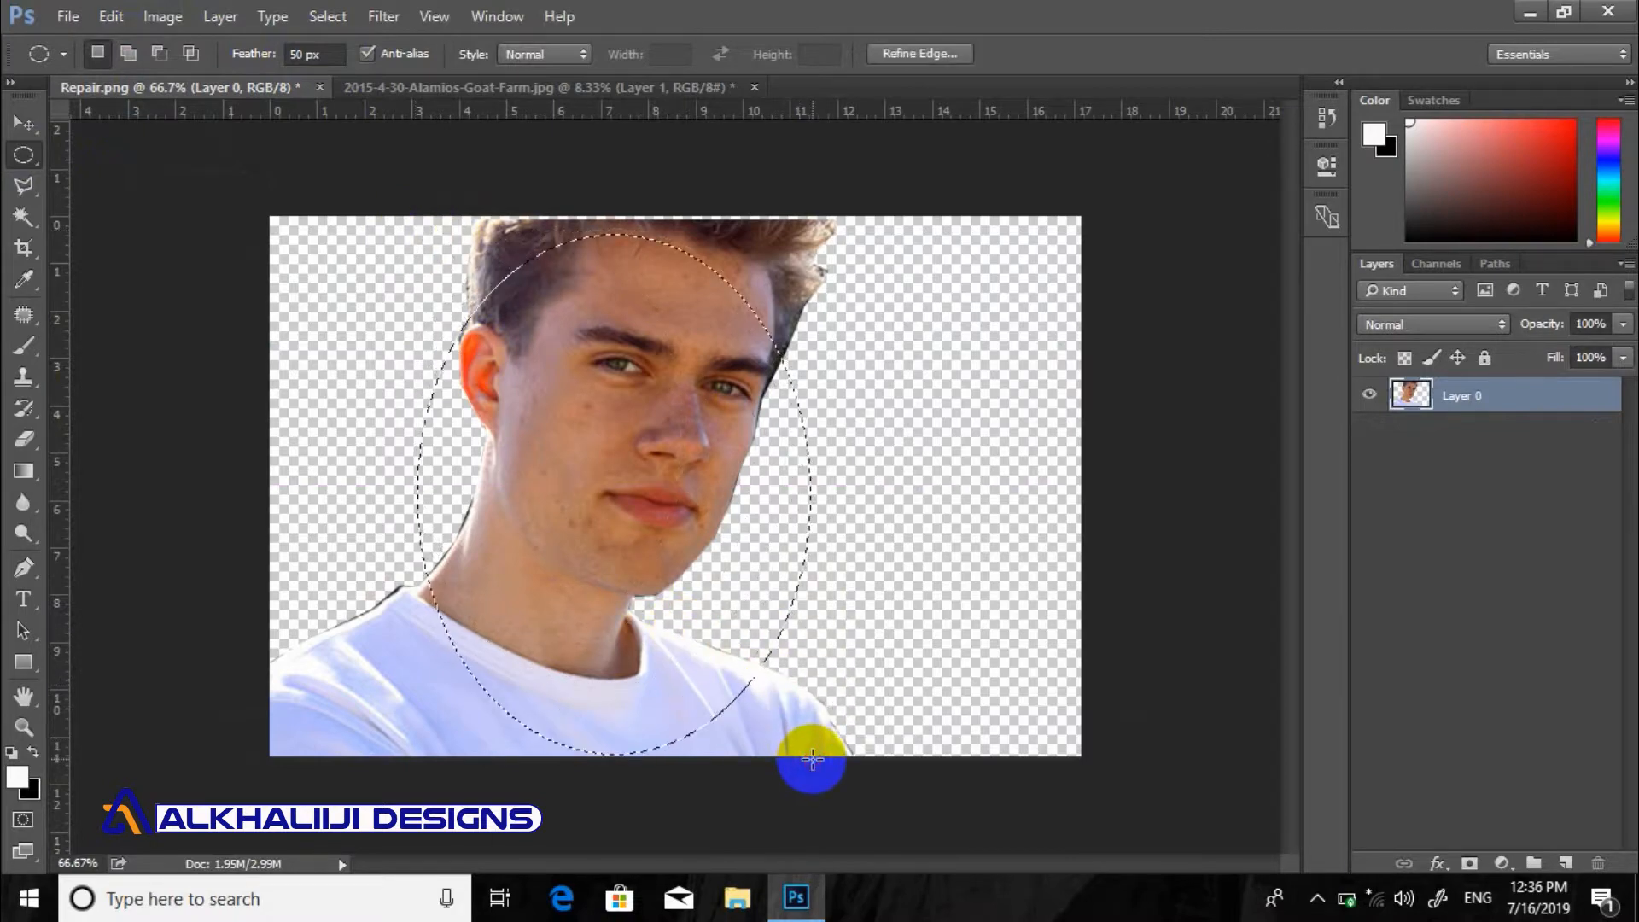
pyautogui.click(463, 92)
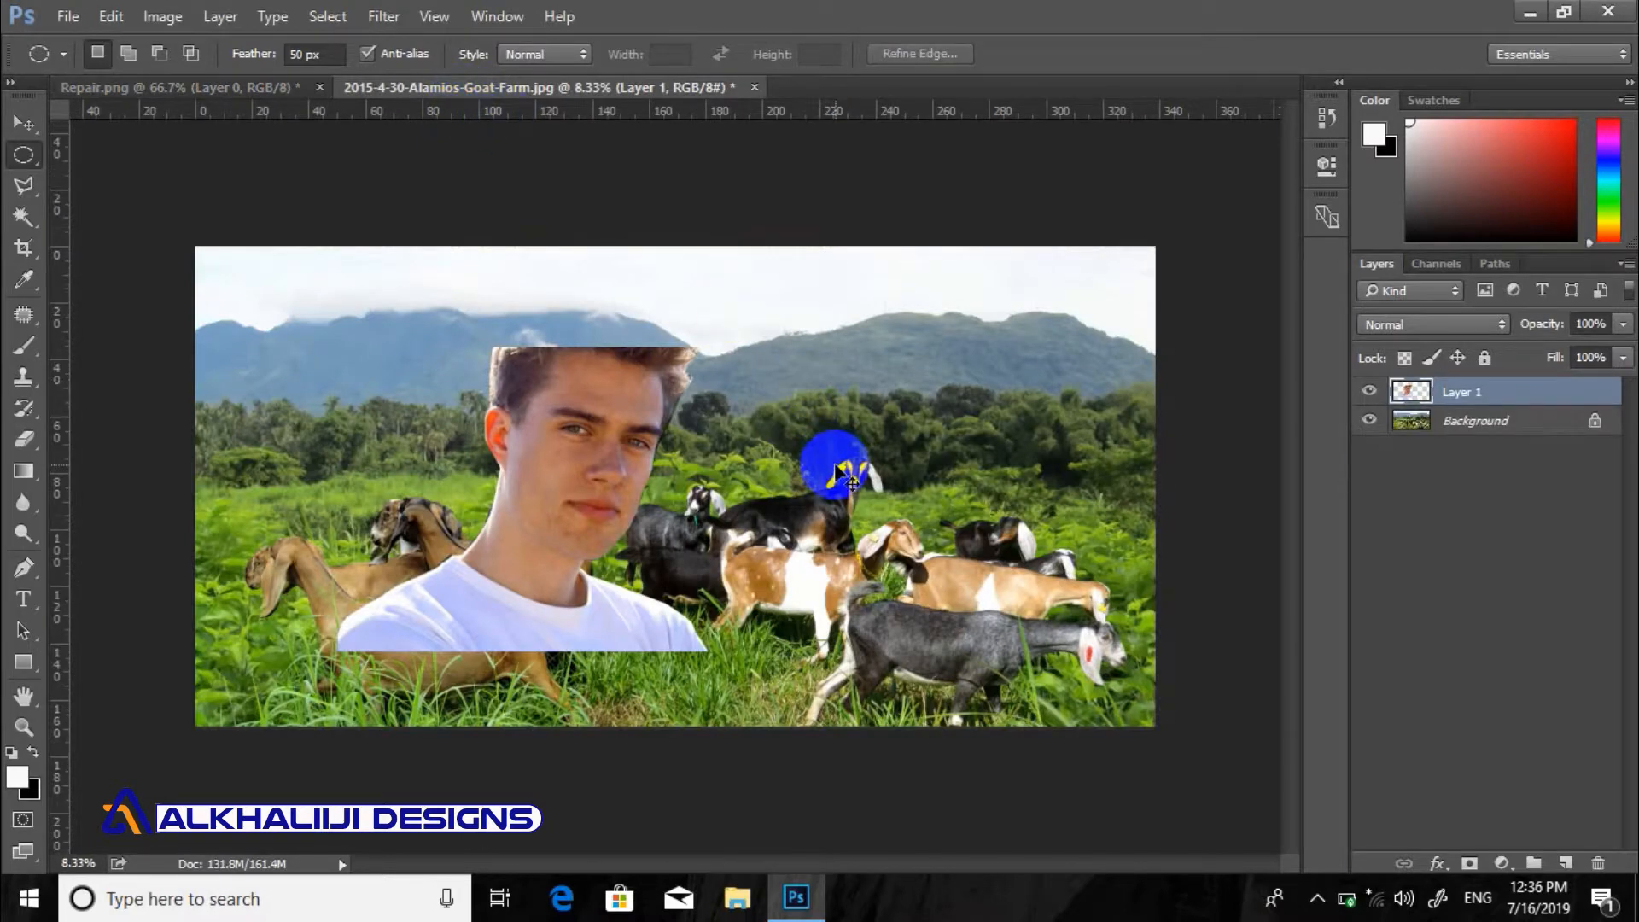
pyautogui.hotkey('ctrl', 'v')
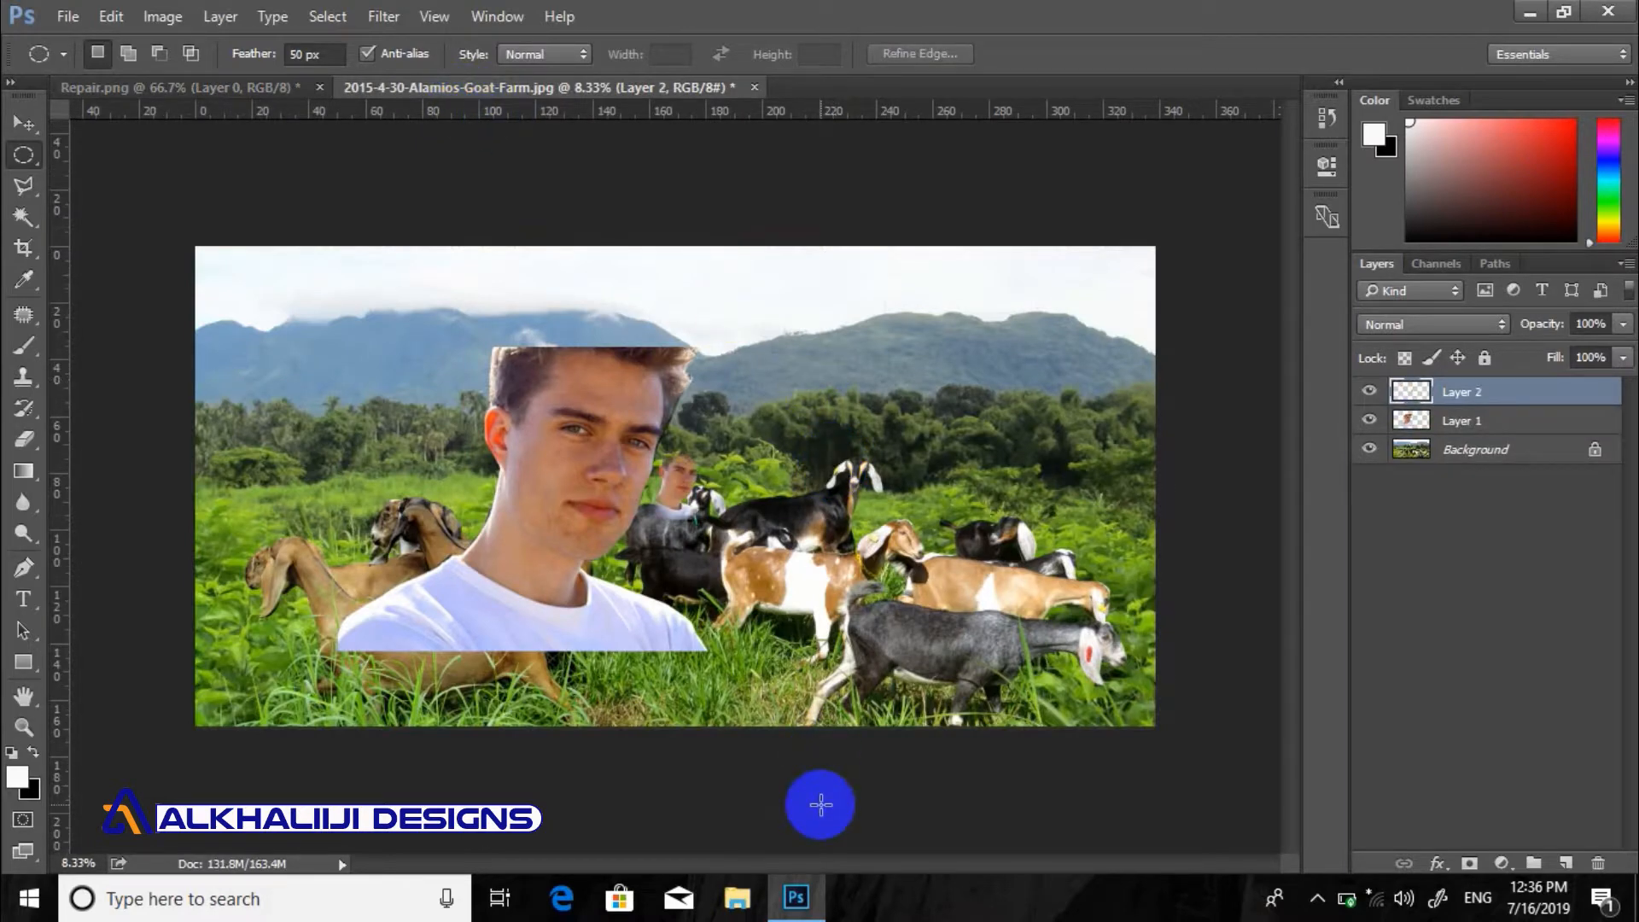
# Enlarge the pasted feathered portrait on Layer 2 to about 668% by 469% and move it up beside the first man
pyautogui.hotkey('ctrl', 't')
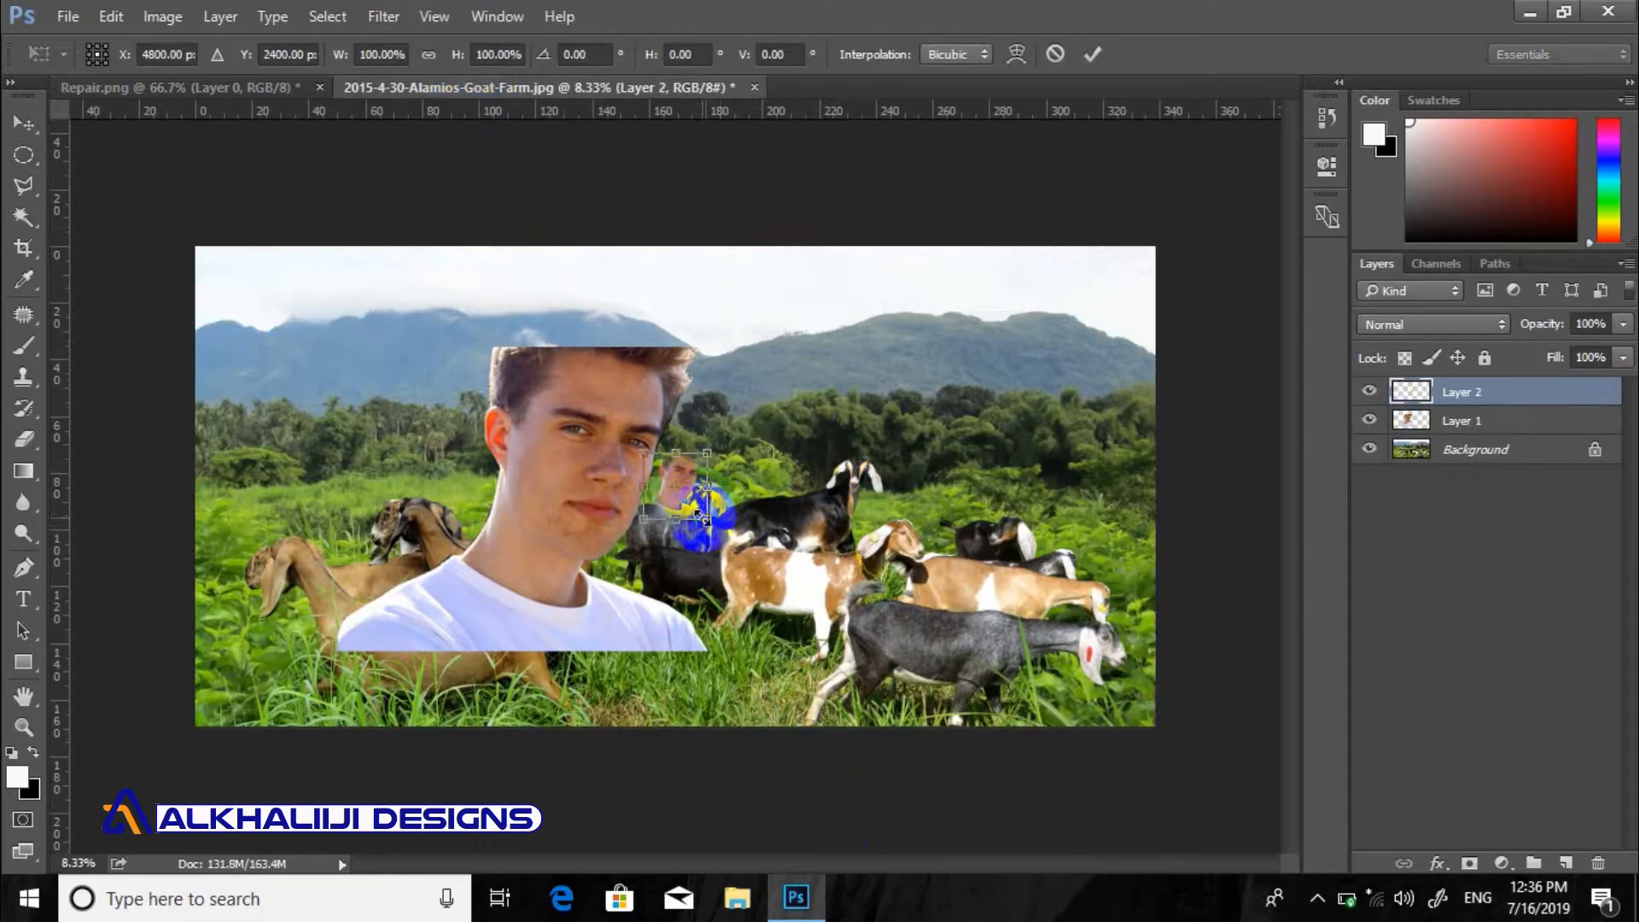
pyautogui.moveTo(706, 520); pyautogui.dragTo(1065, 765)
pyautogui.press('m')
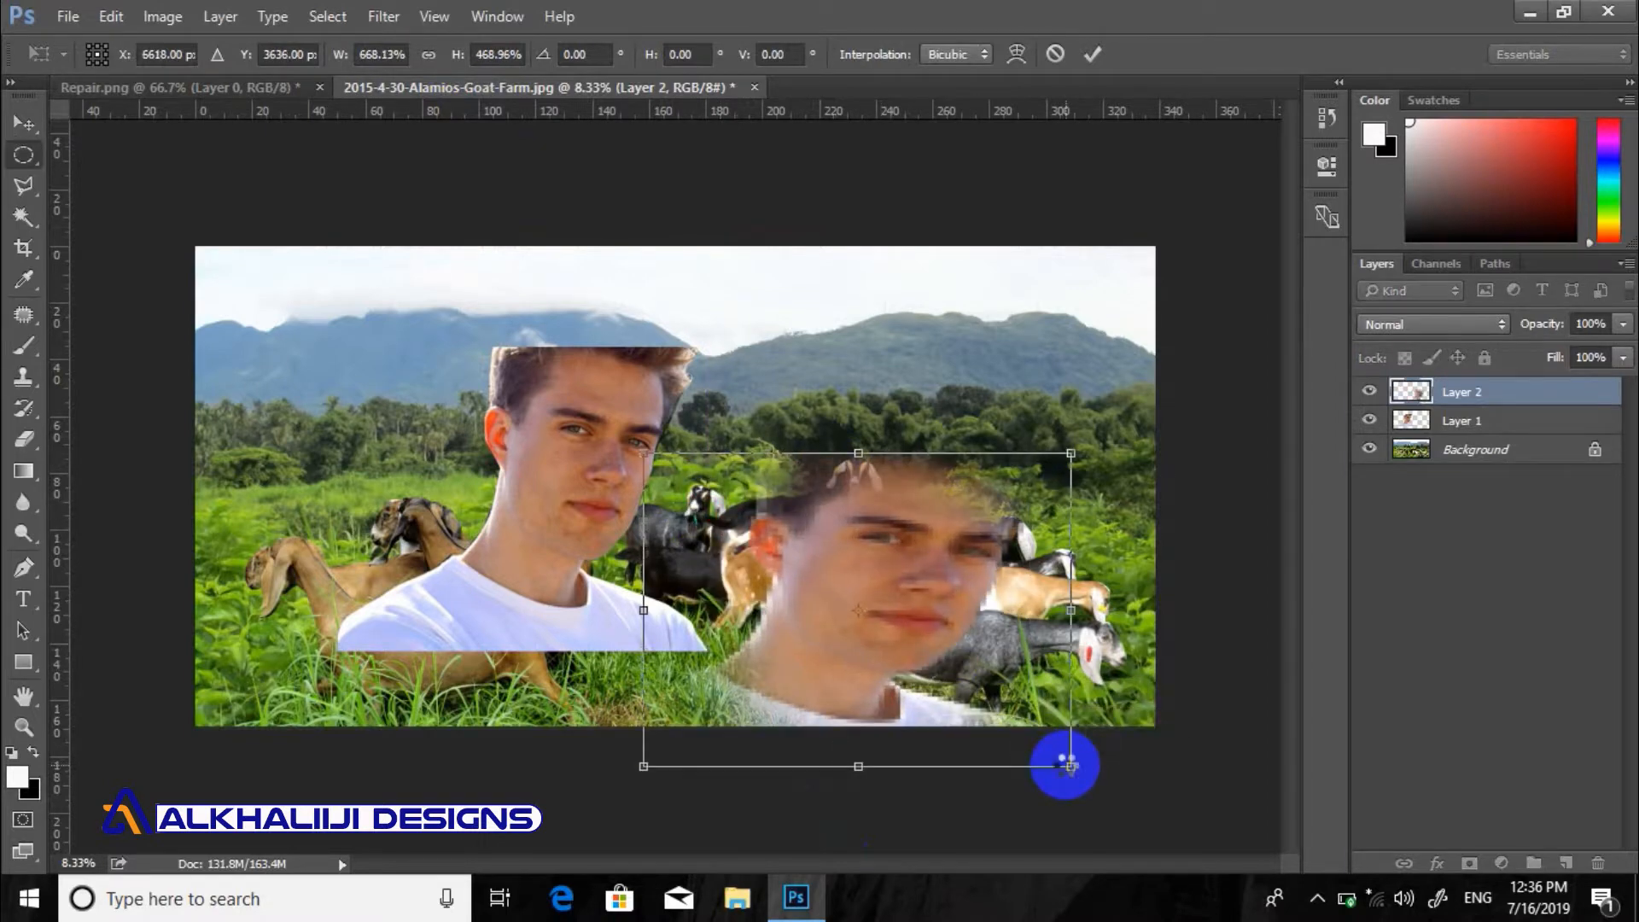
pyautogui.press('Return')
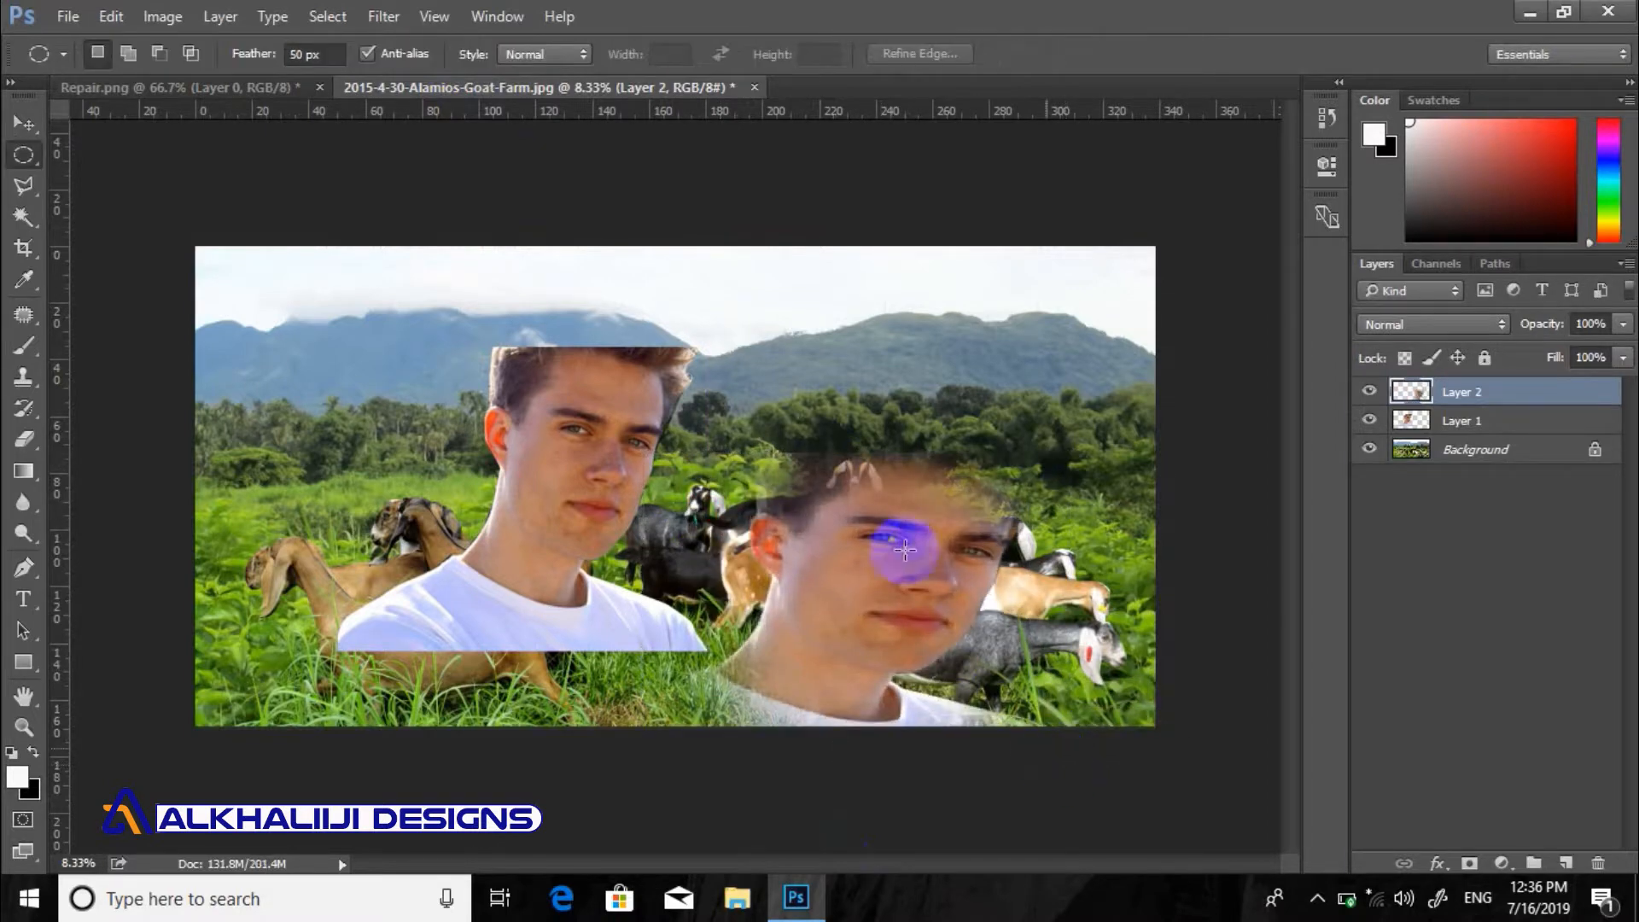
pyautogui.click(23, 125)
pyautogui.moveTo(730, 468); pyautogui.dragTo(732, 341)
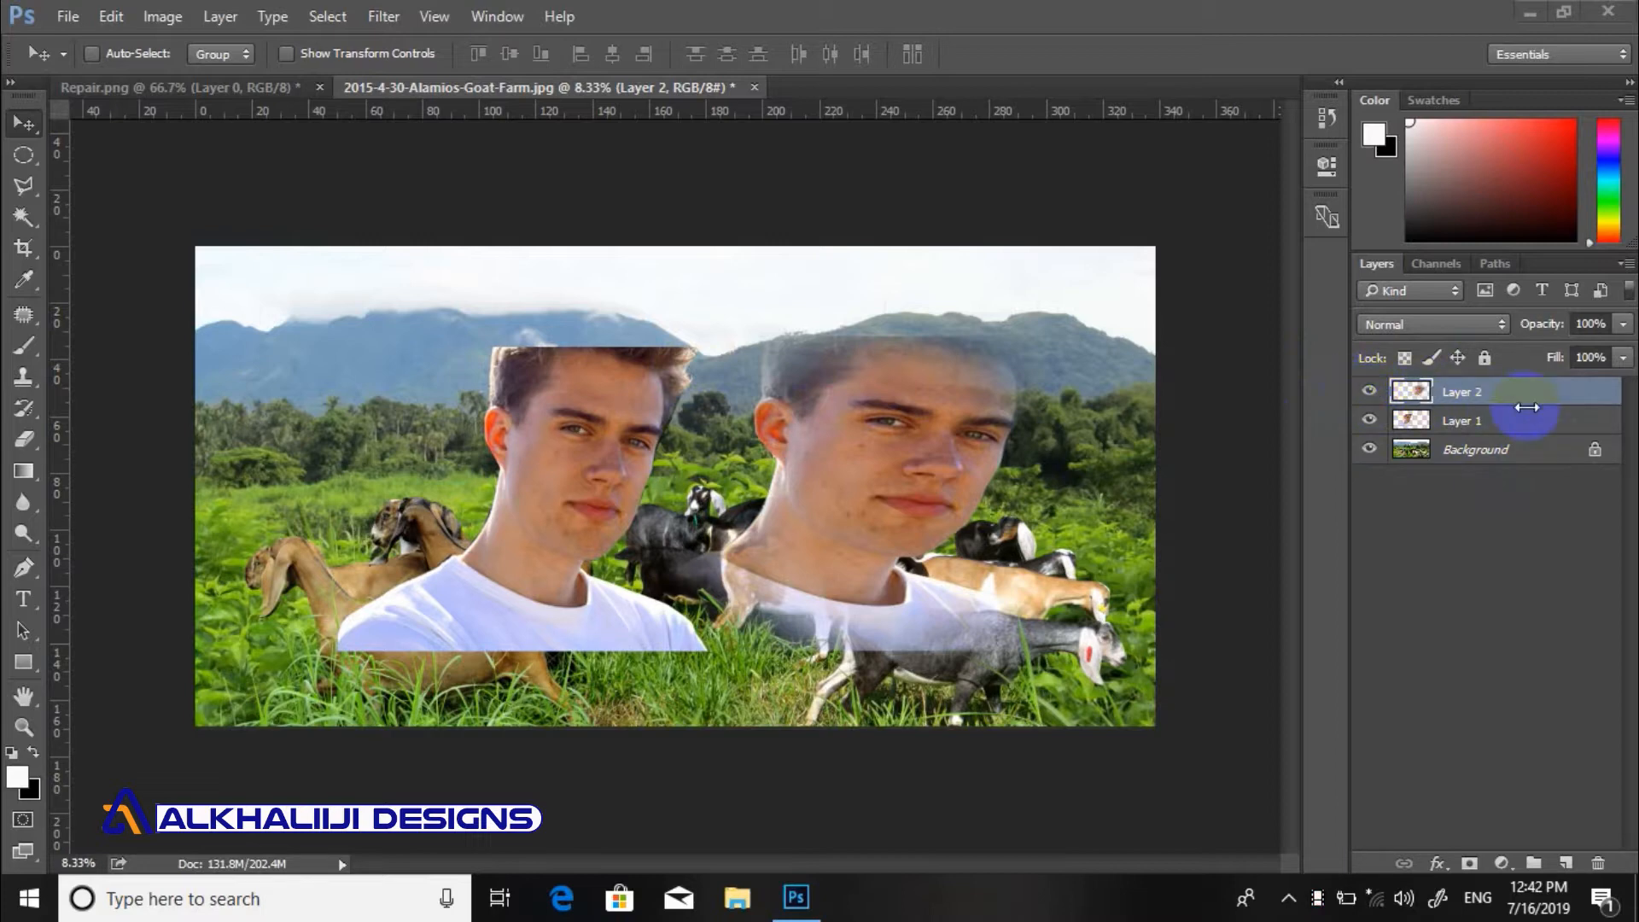
# Set up a Save As of the composite to the Desktop, named GH, in JPEG format
pyautogui.click(68, 17)
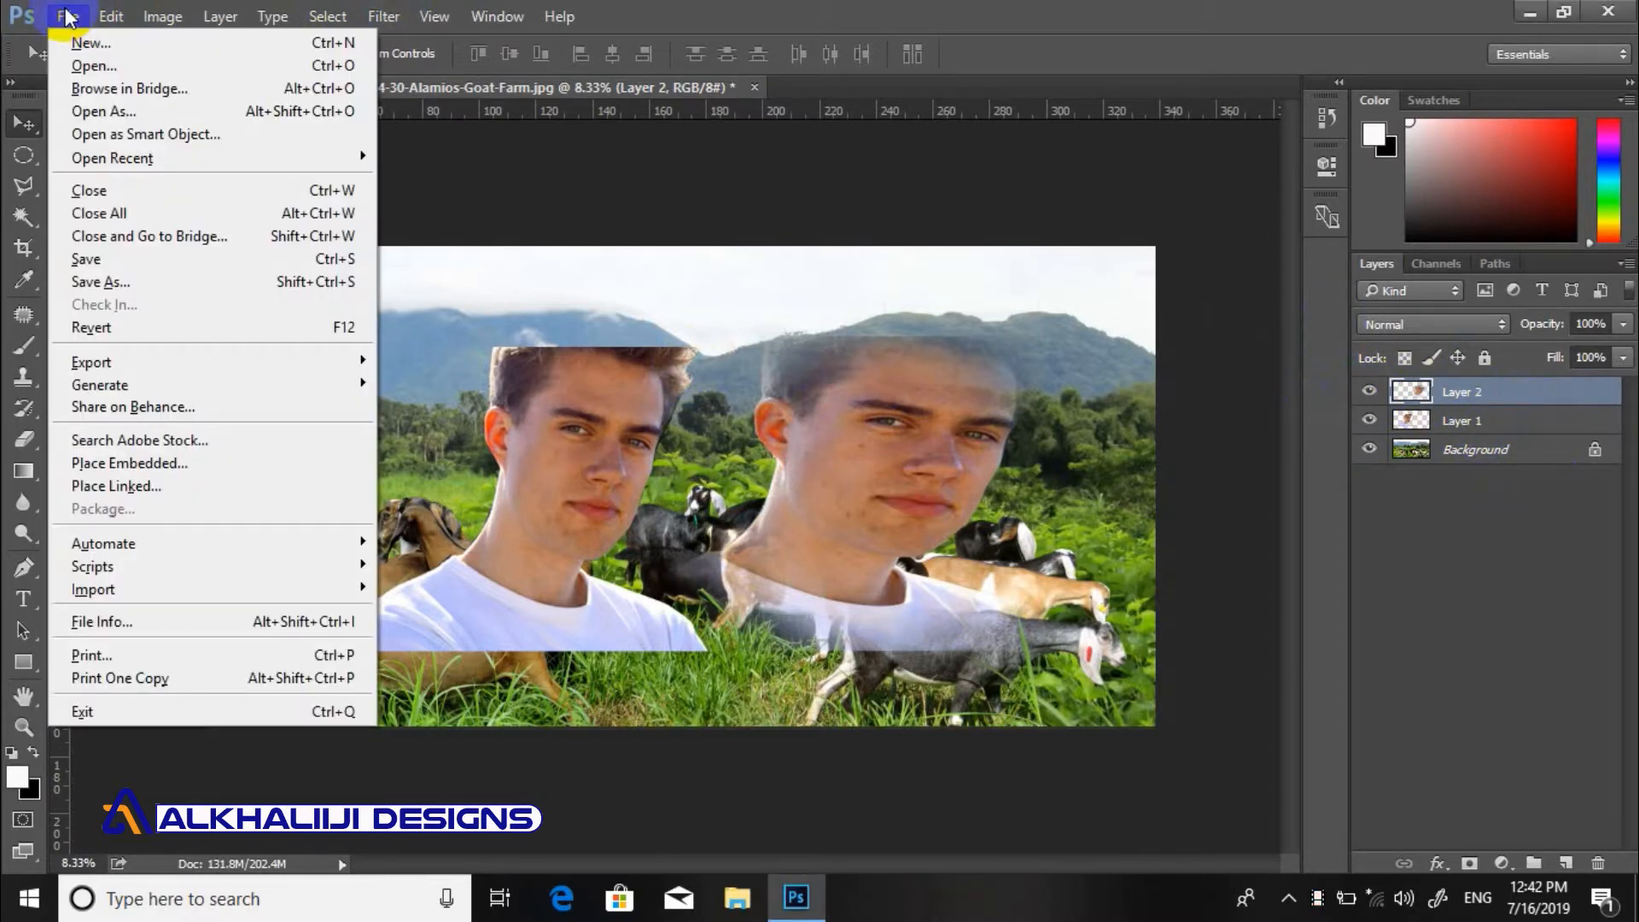
pyautogui.click(133, 282)
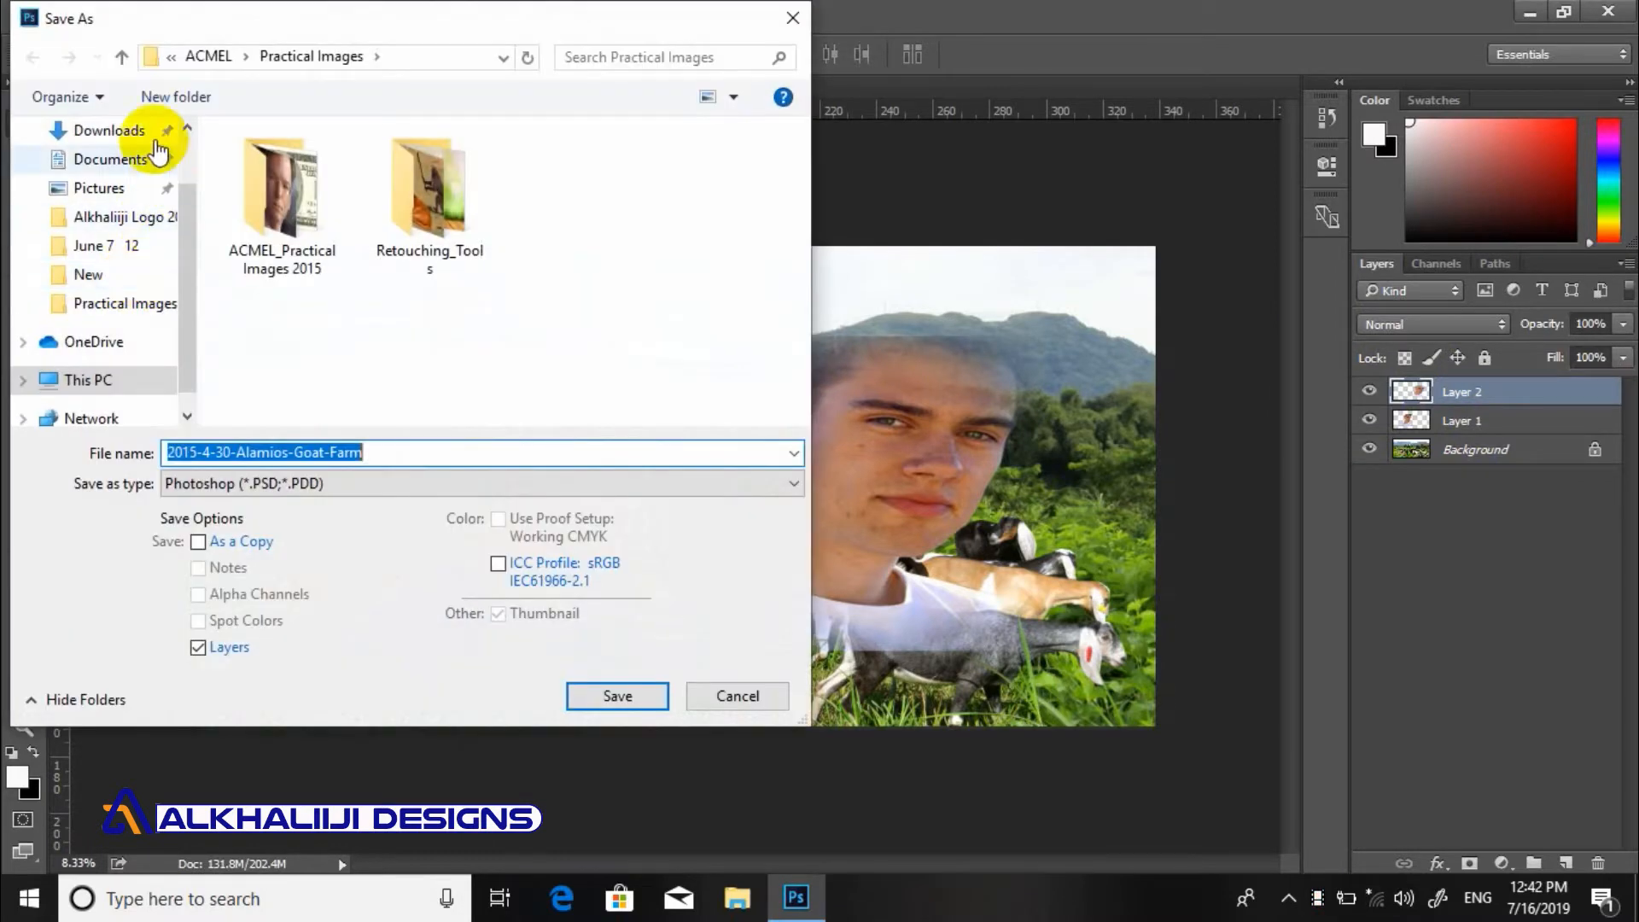
pyautogui.scroll(1, 193, 141)
pyautogui.click(72, 179)
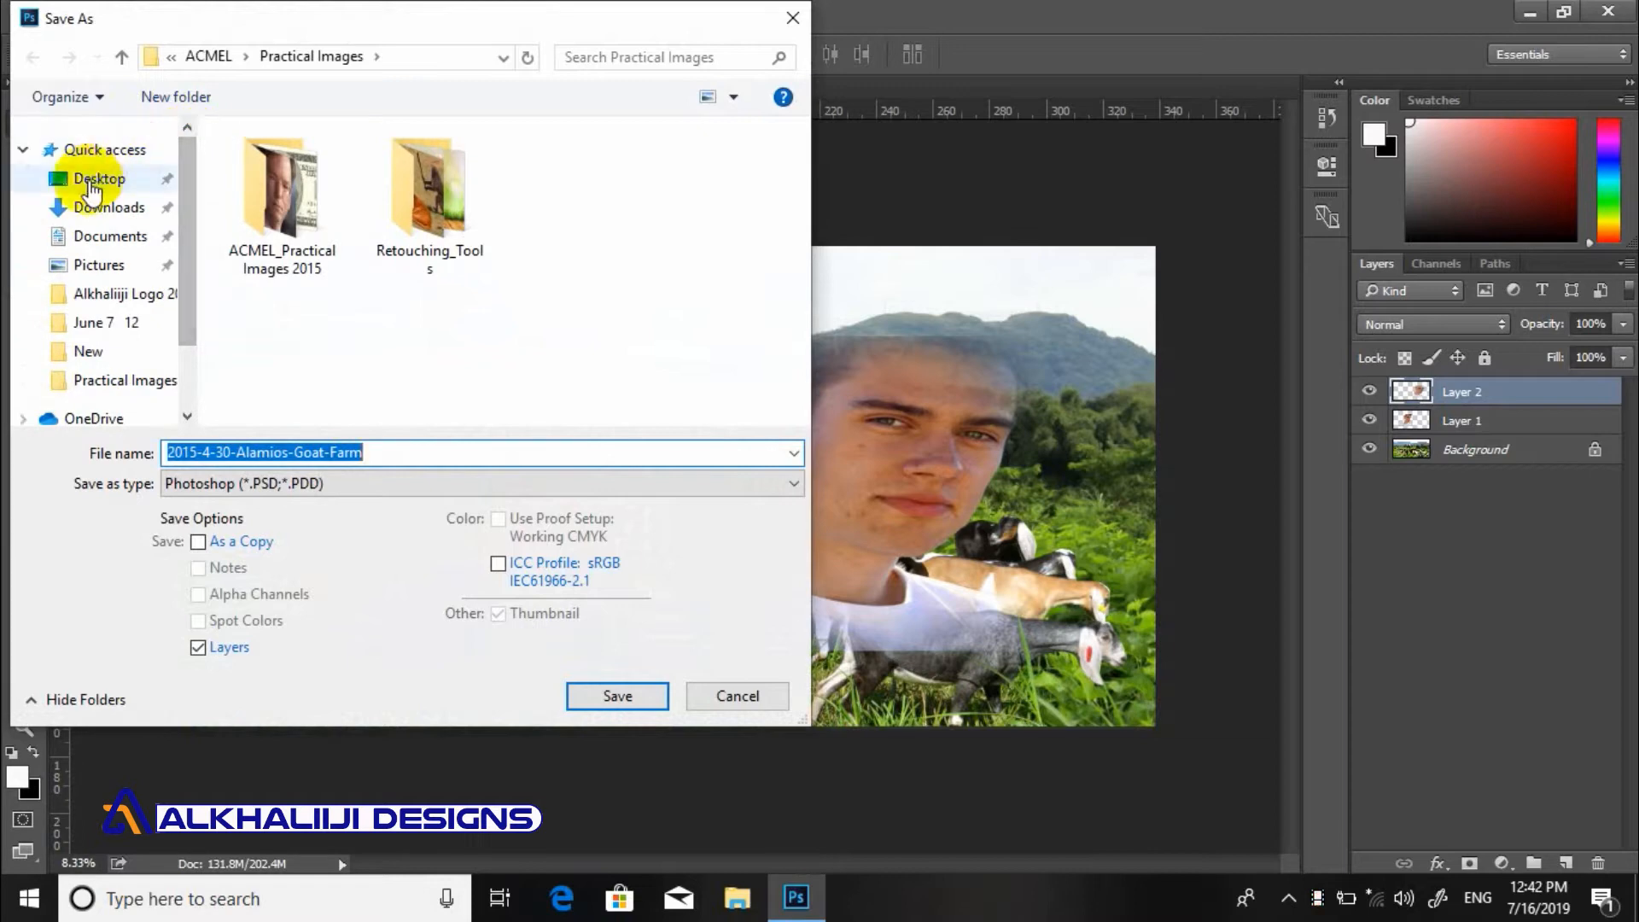
pyautogui.tripleClick(218, 452)
pyautogui.write('GH')
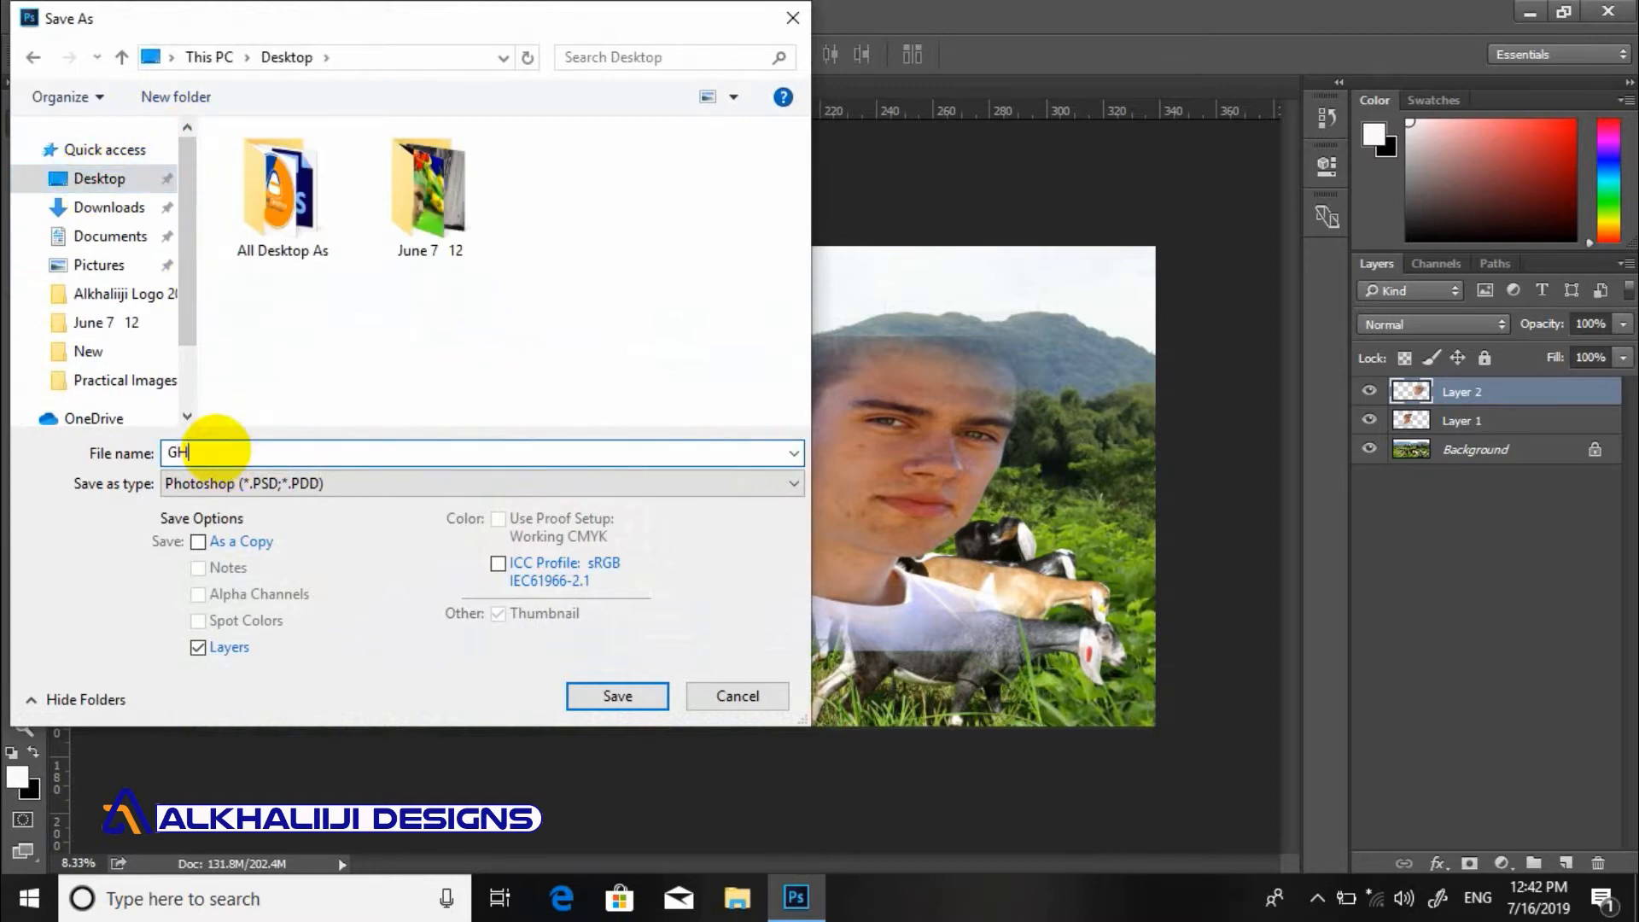
pyautogui.click(243, 486)
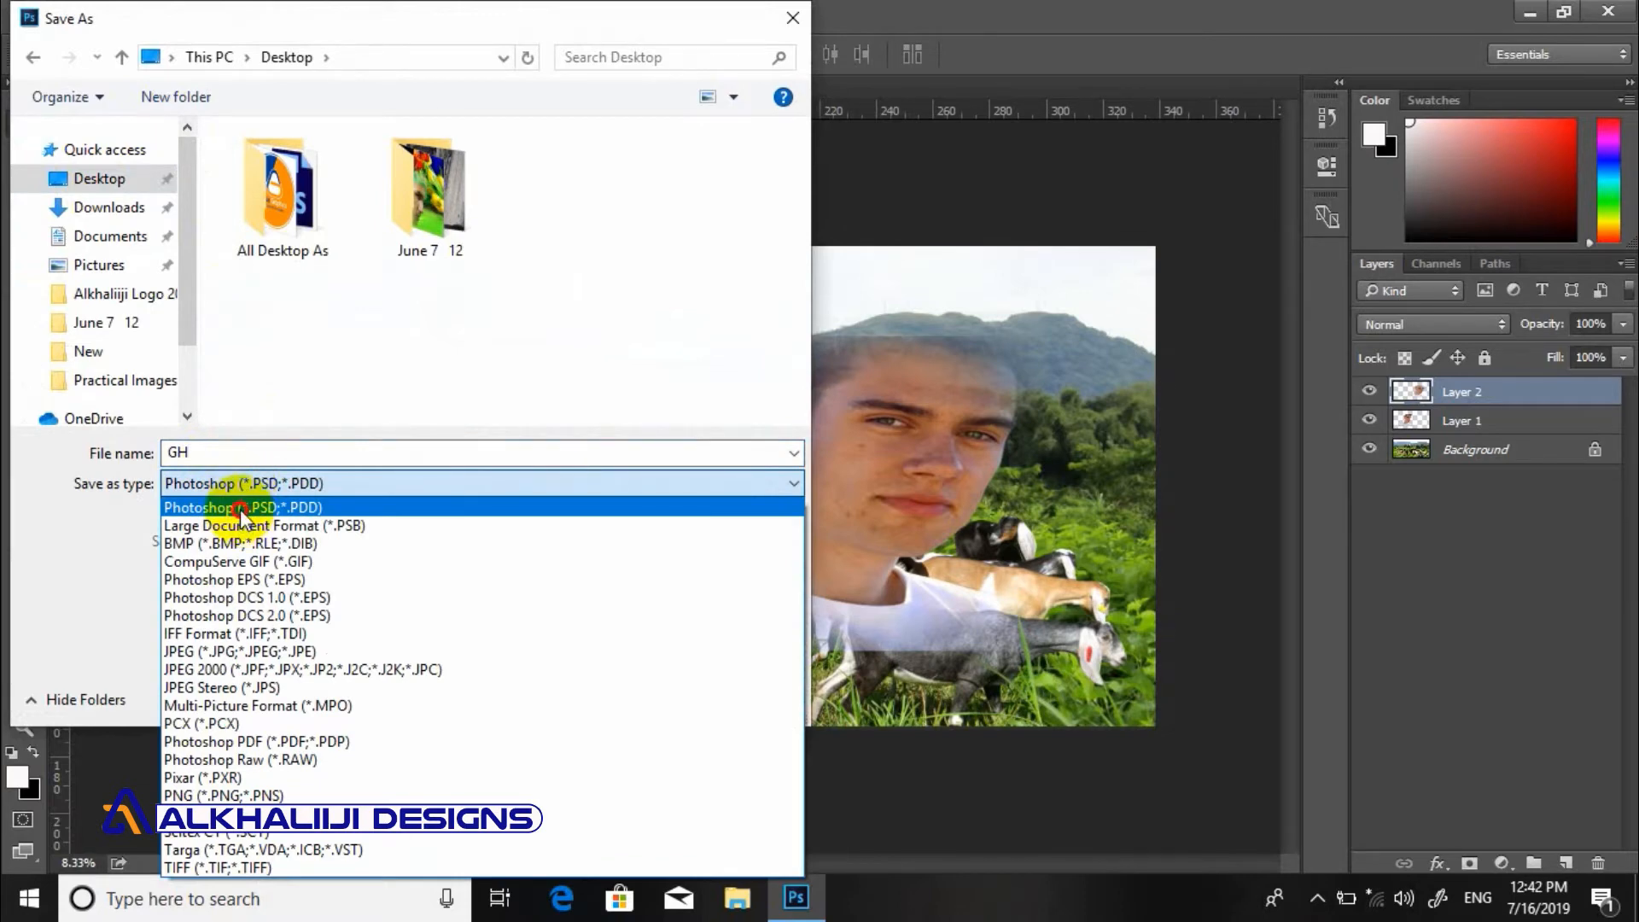
pyautogui.click(239, 509)
pyautogui.click(231, 487)
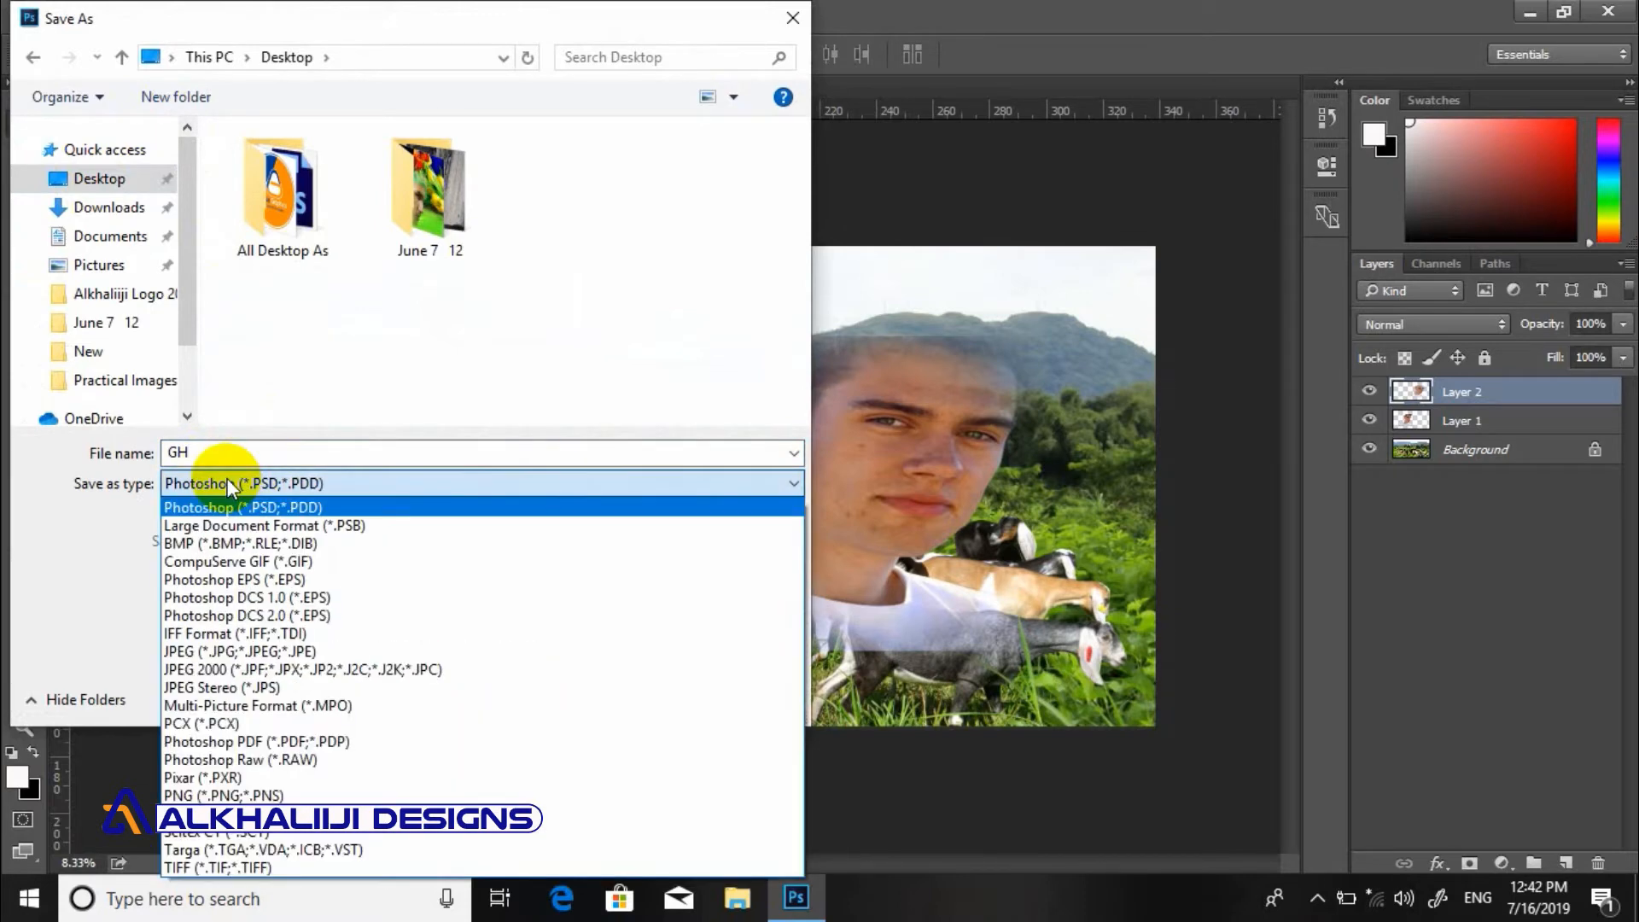
pyautogui.click(228, 652)
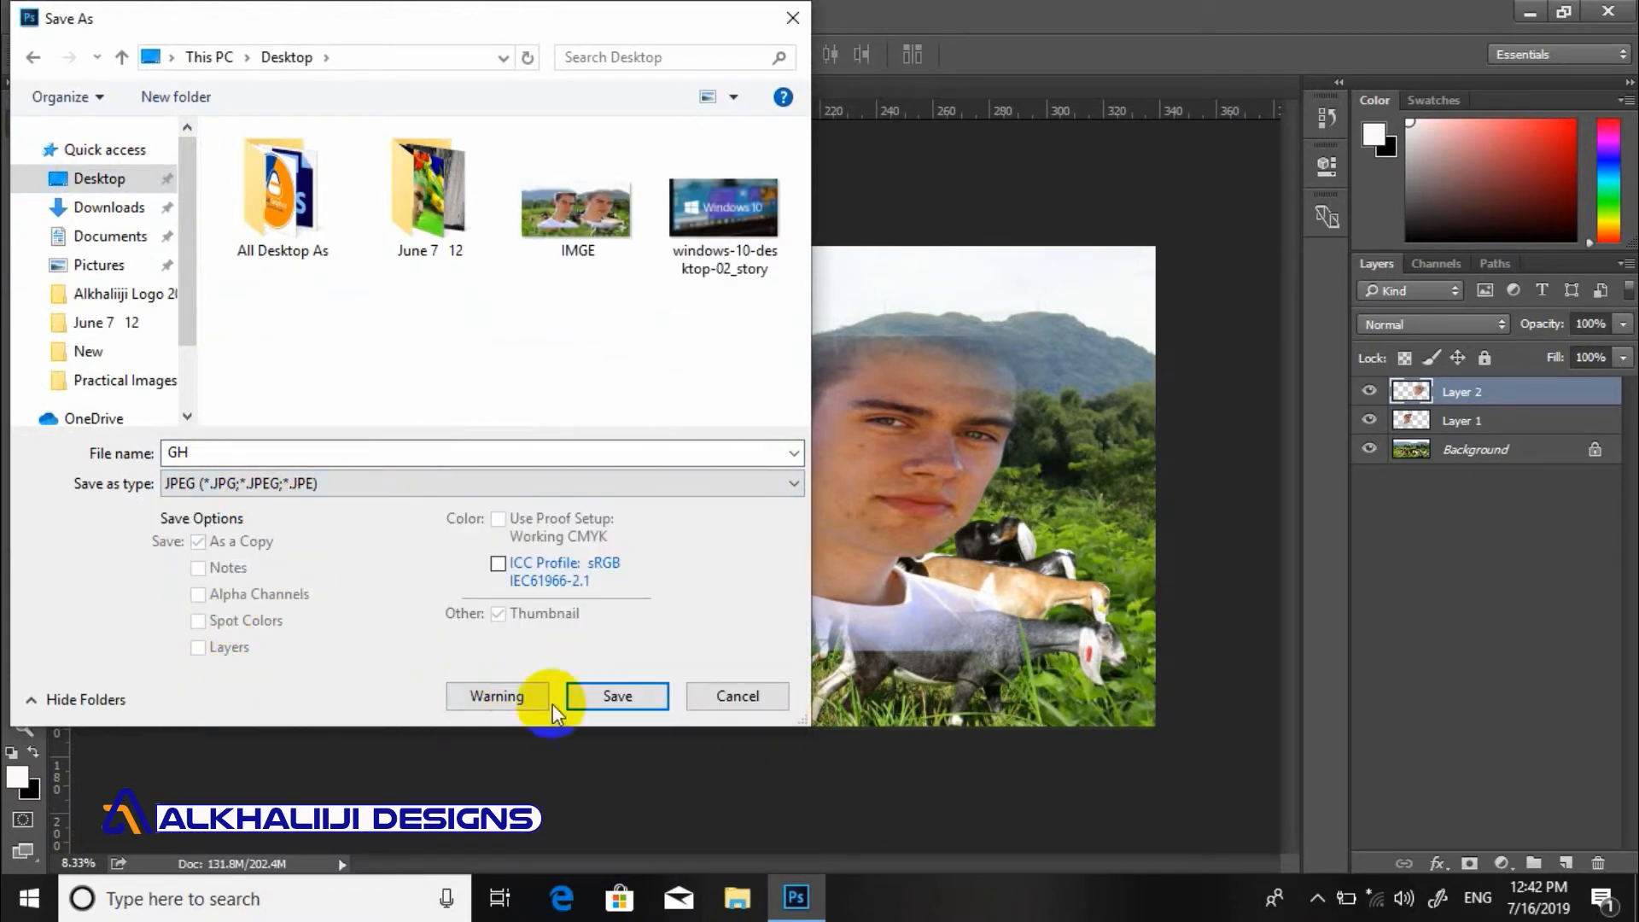
# Save the JPEG with image quality 12 (Maximum)
pyautogui.click(617, 694)
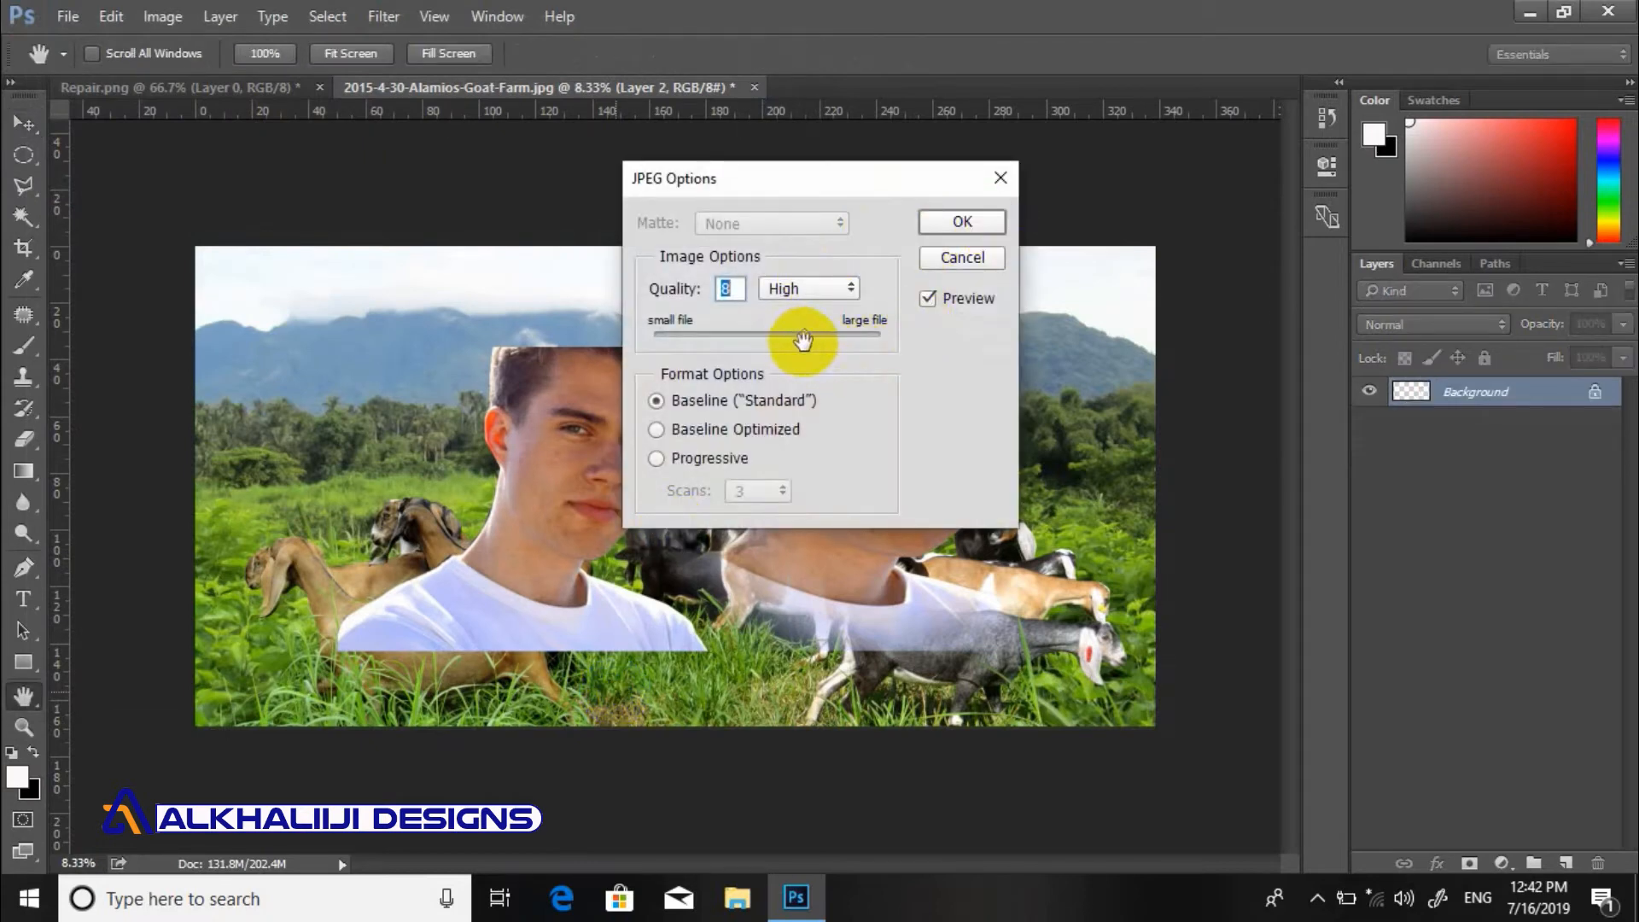
pyautogui.click(872, 336)
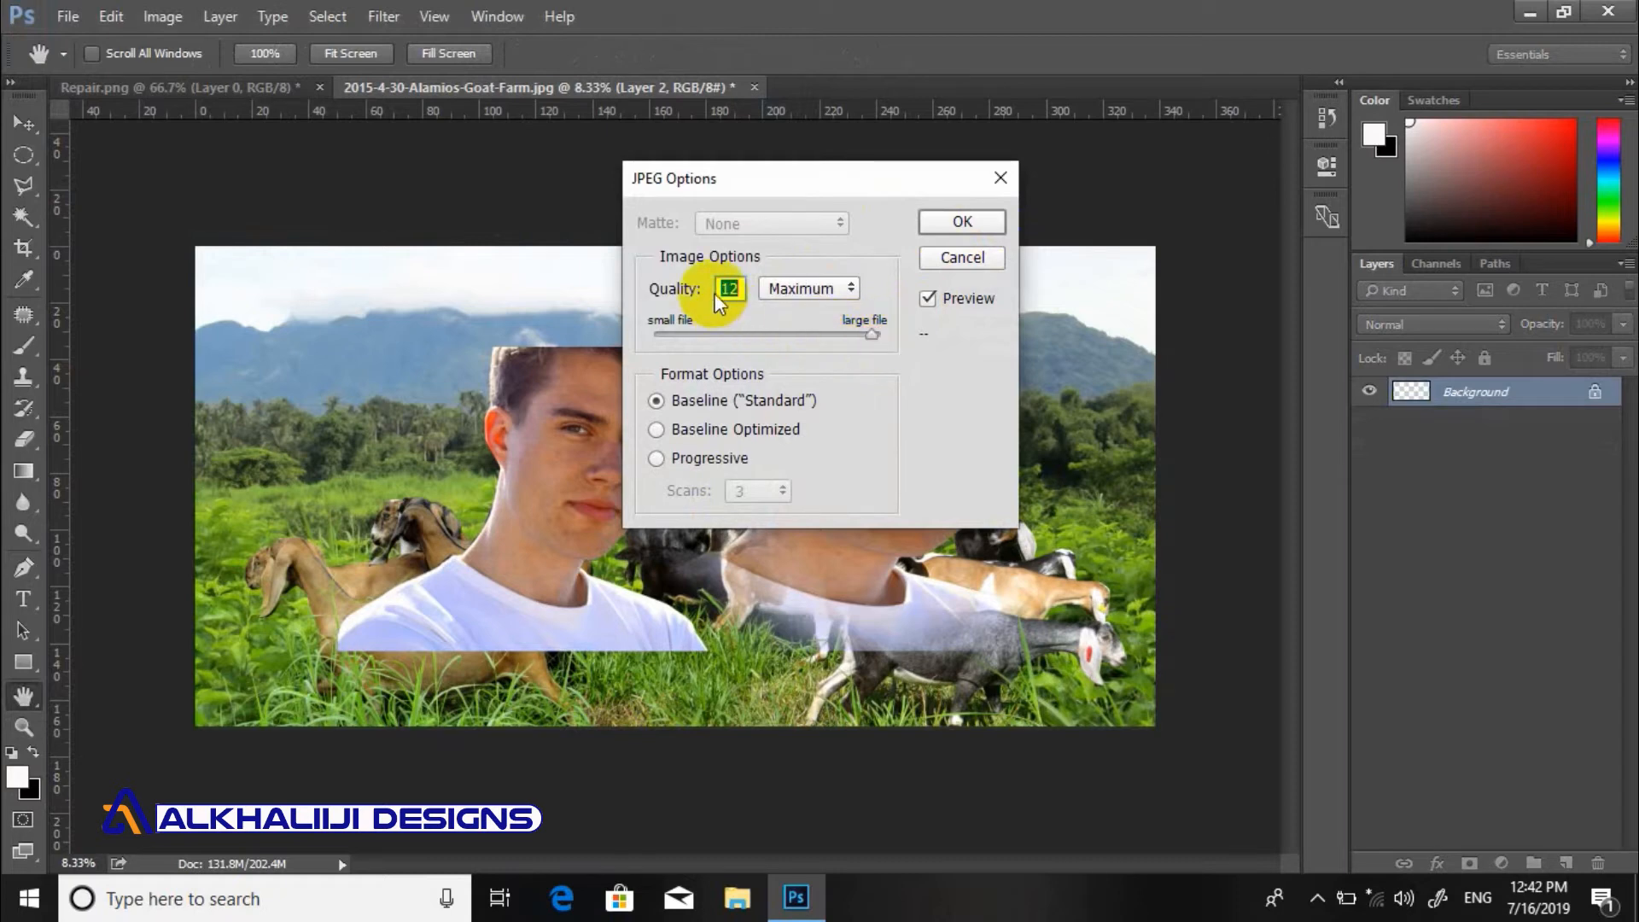
pyautogui.click(962, 222)
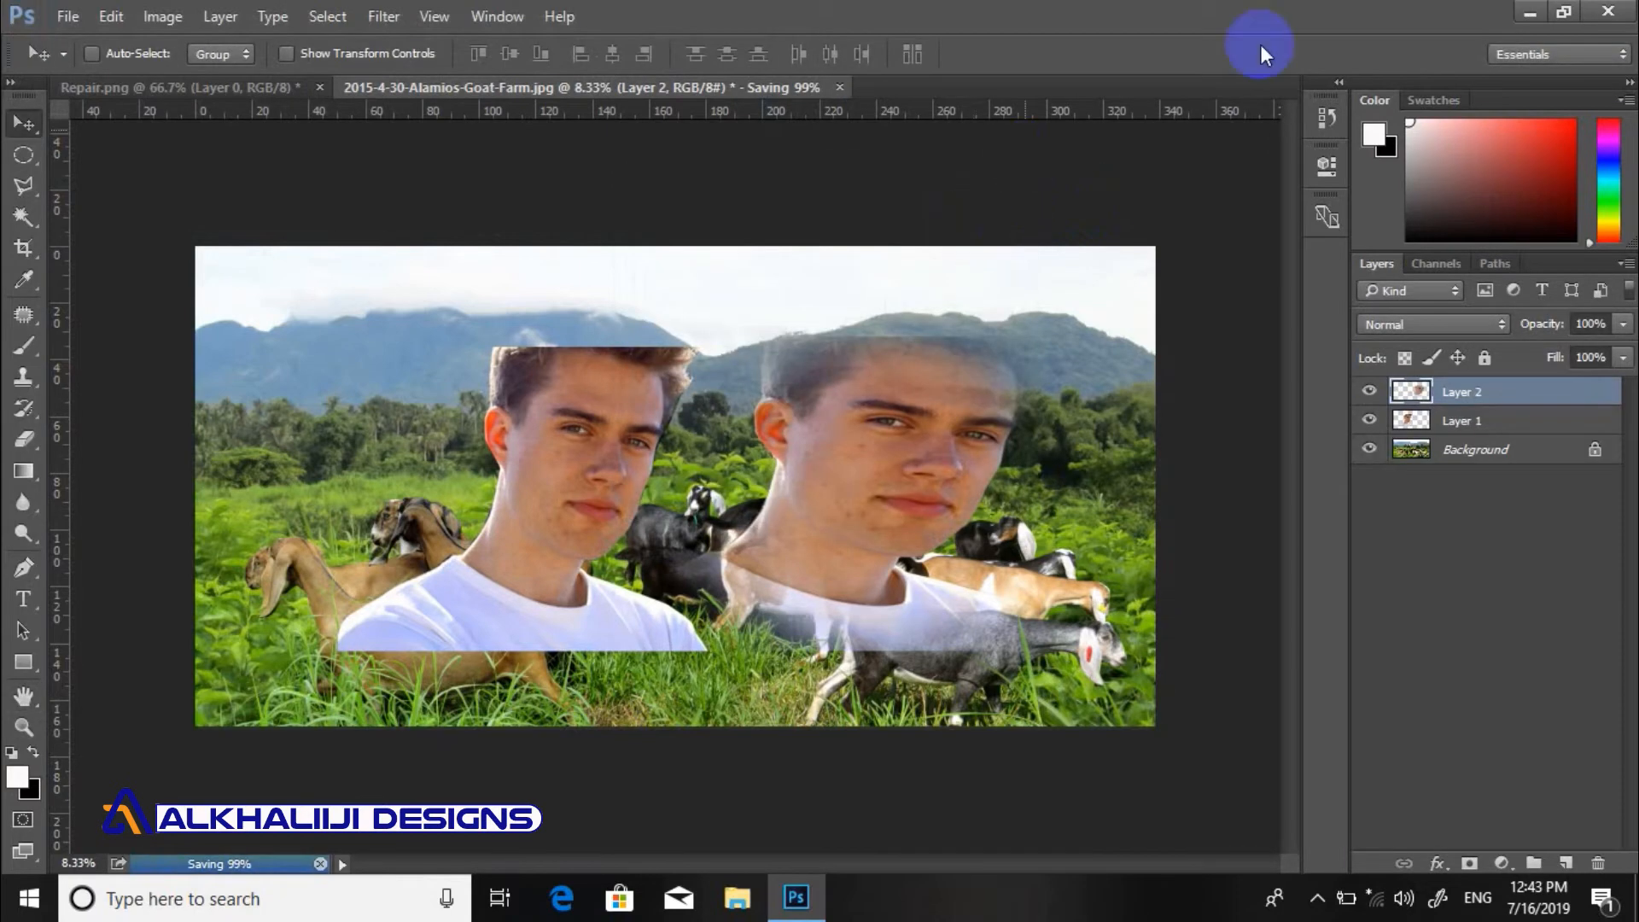
# Check the Windows desktop for the saved GH image and return to Photoshop
pyautogui.click(1528, 12)
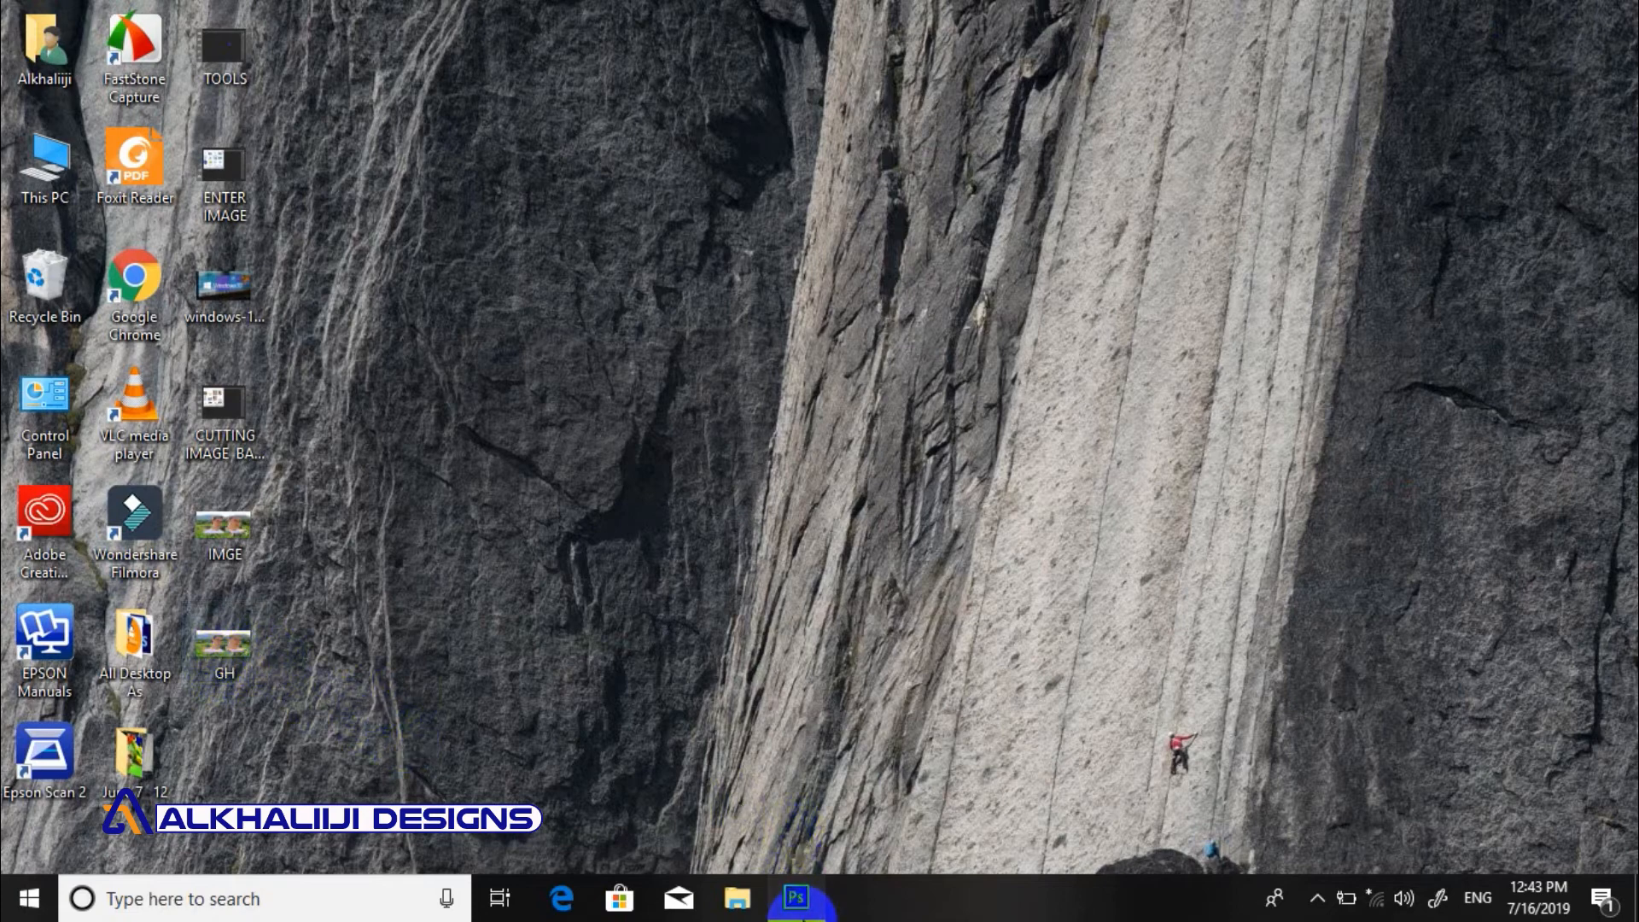
pyautogui.click(799, 903)
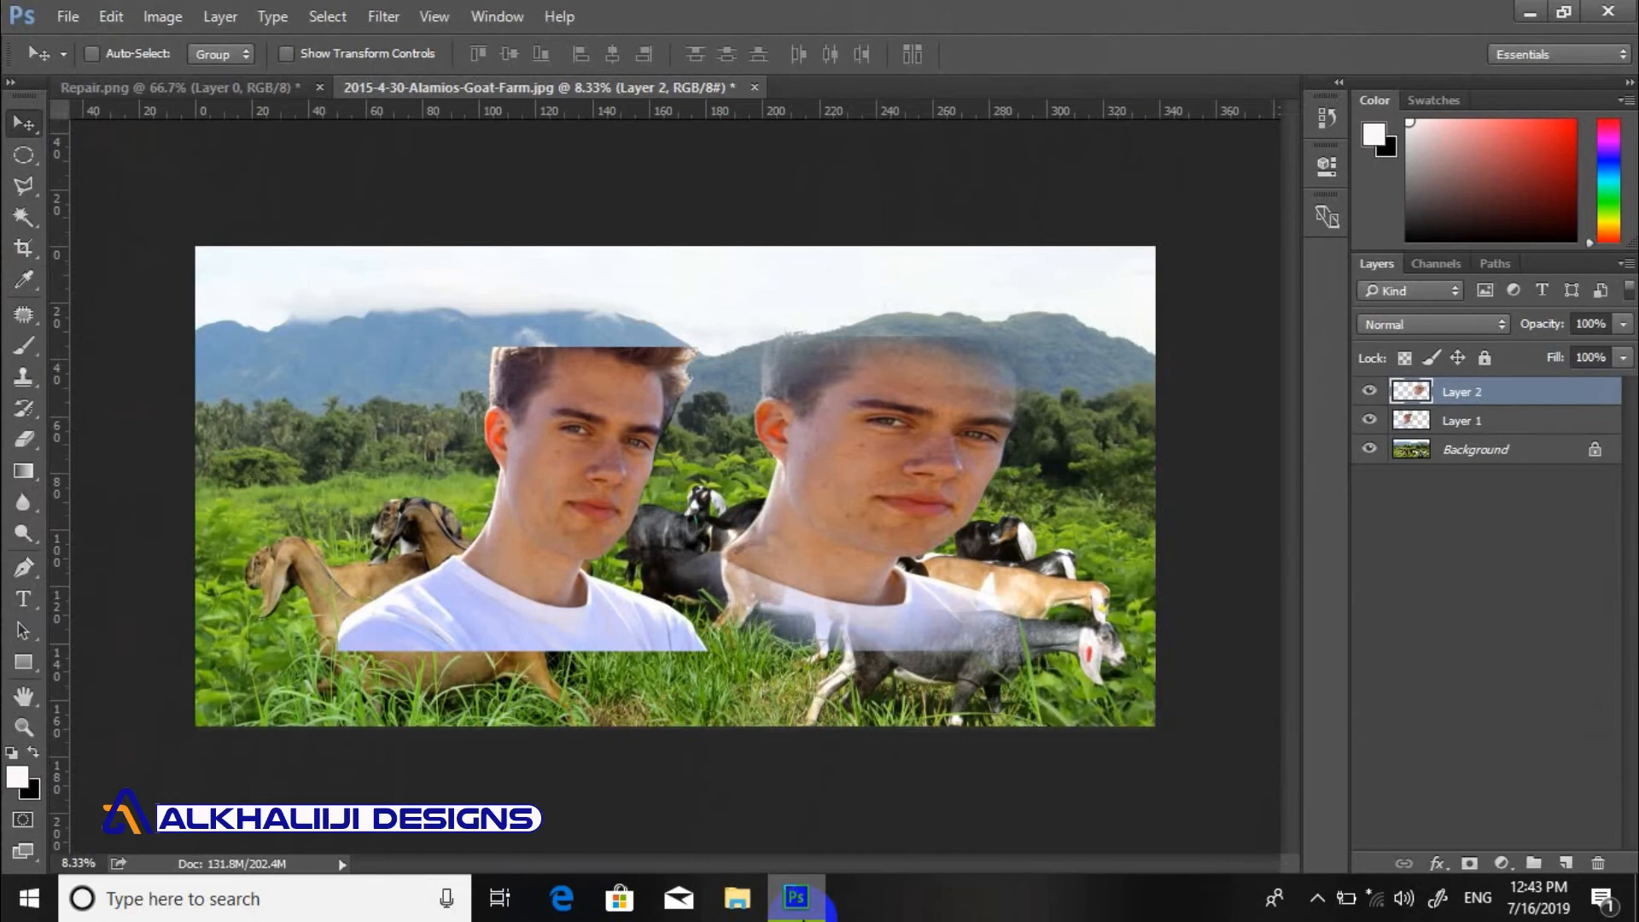
pyautogui.click(798, 903)
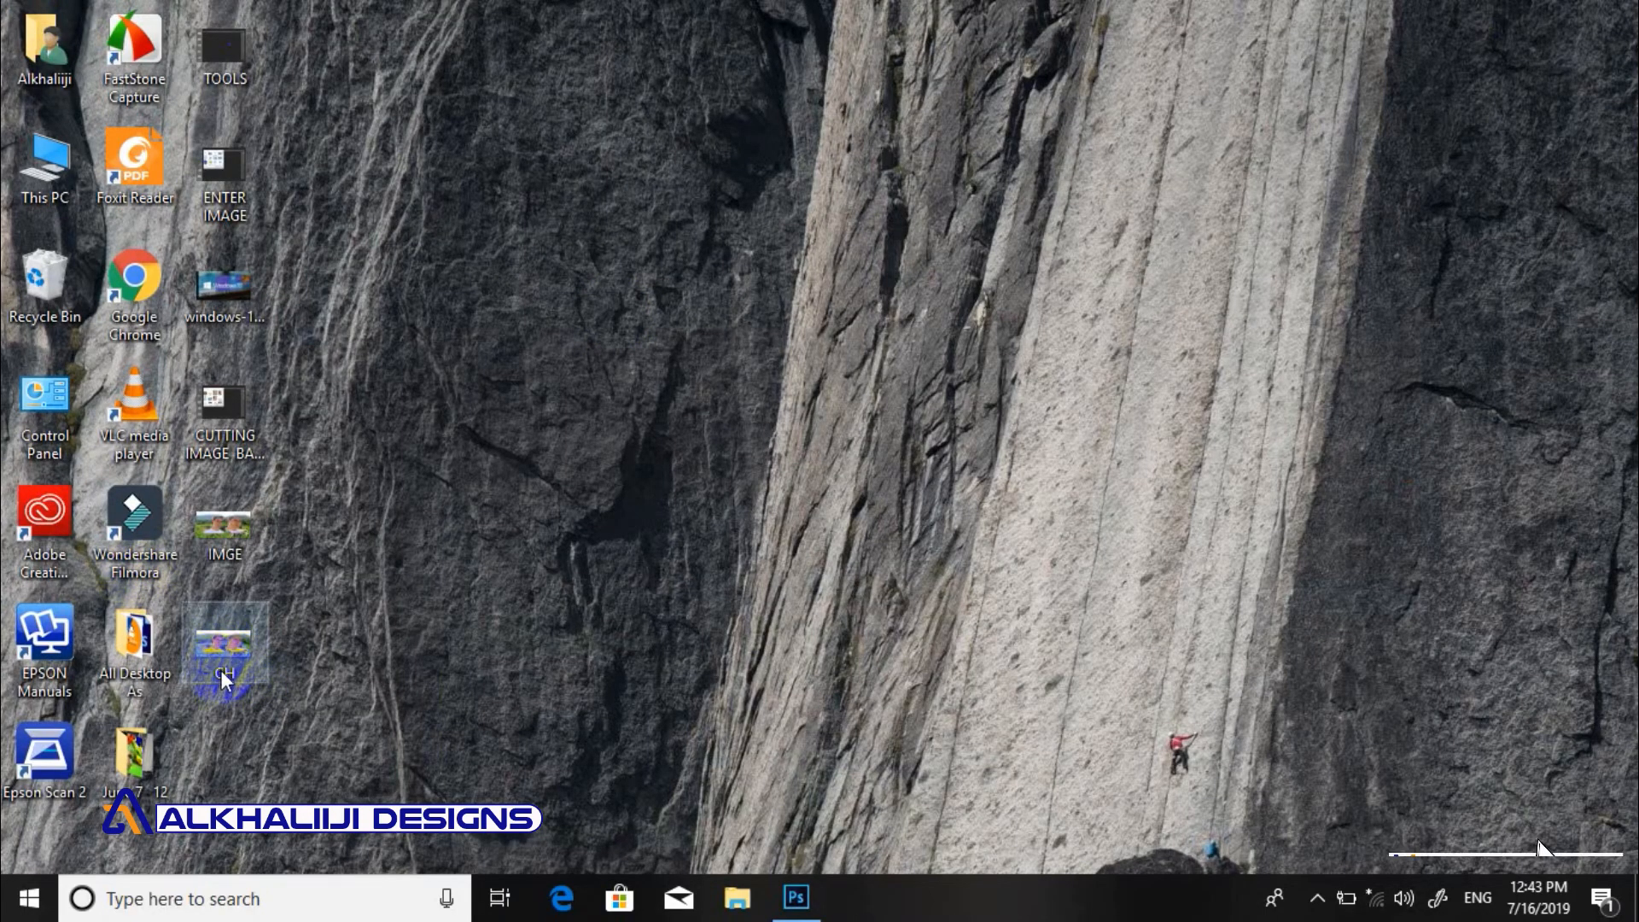
pyautogui.click(319, 700)
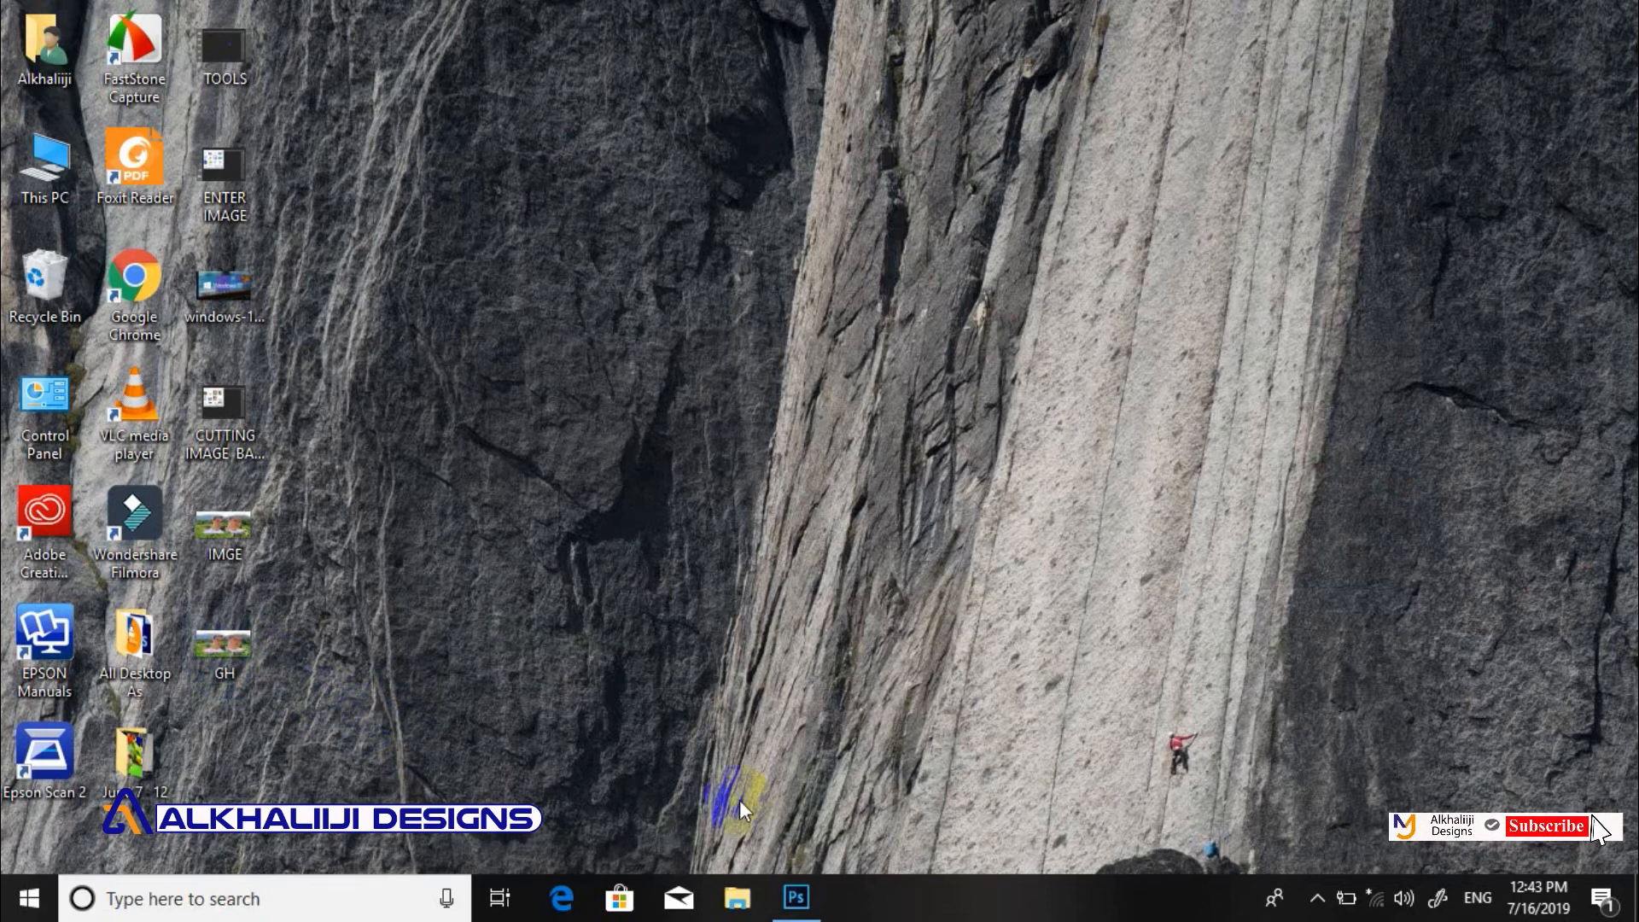
pyautogui.click(796, 899)
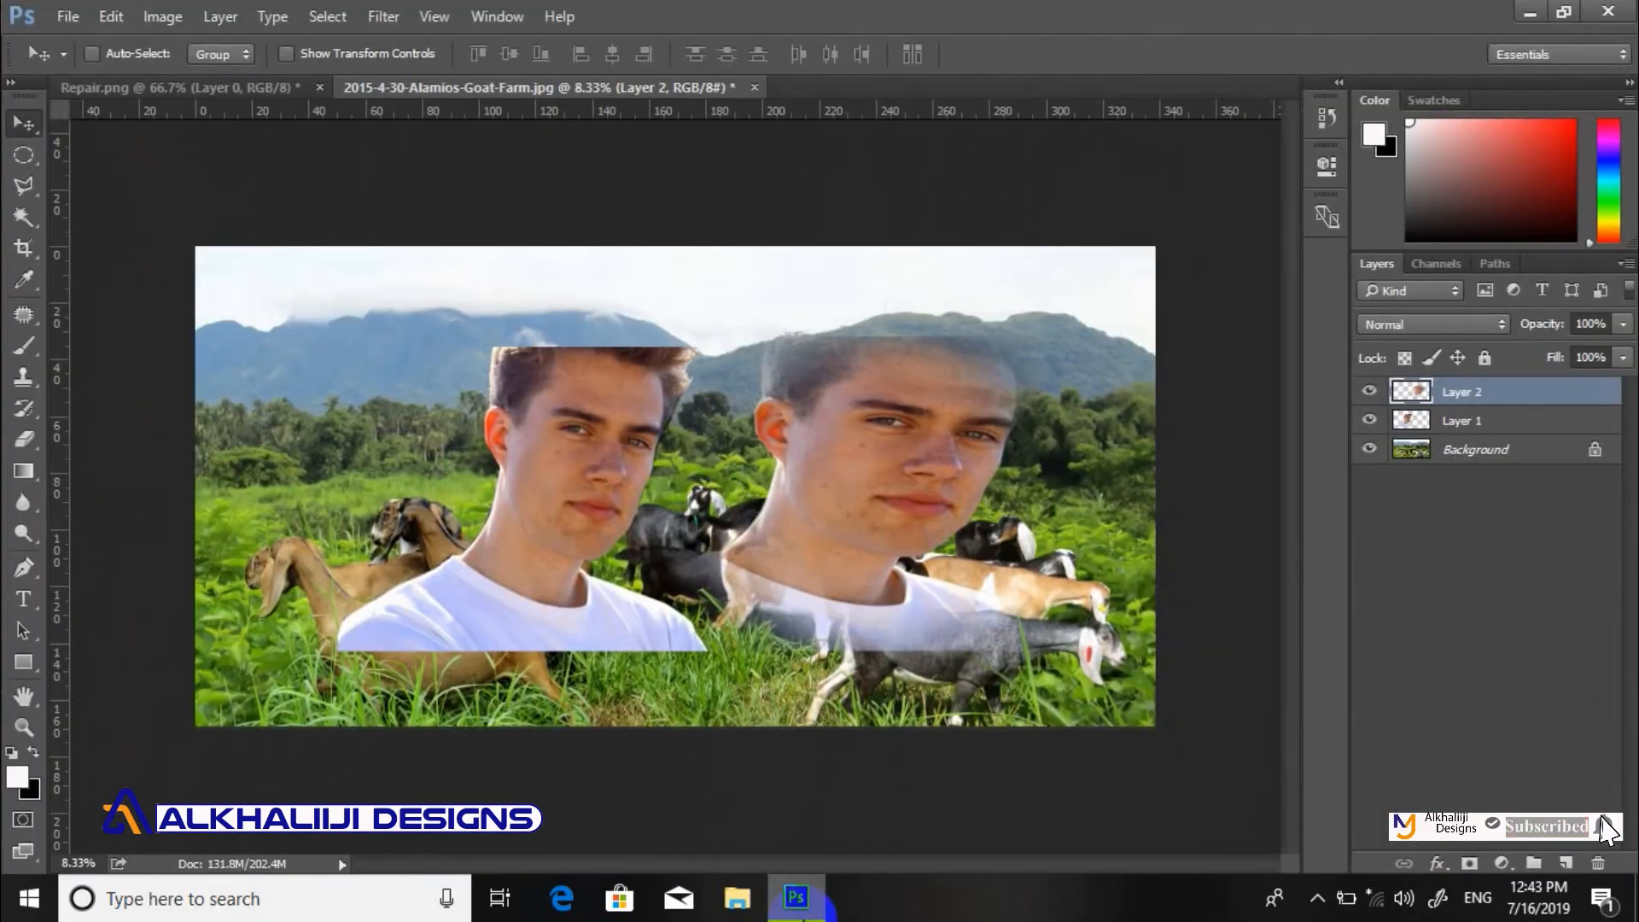